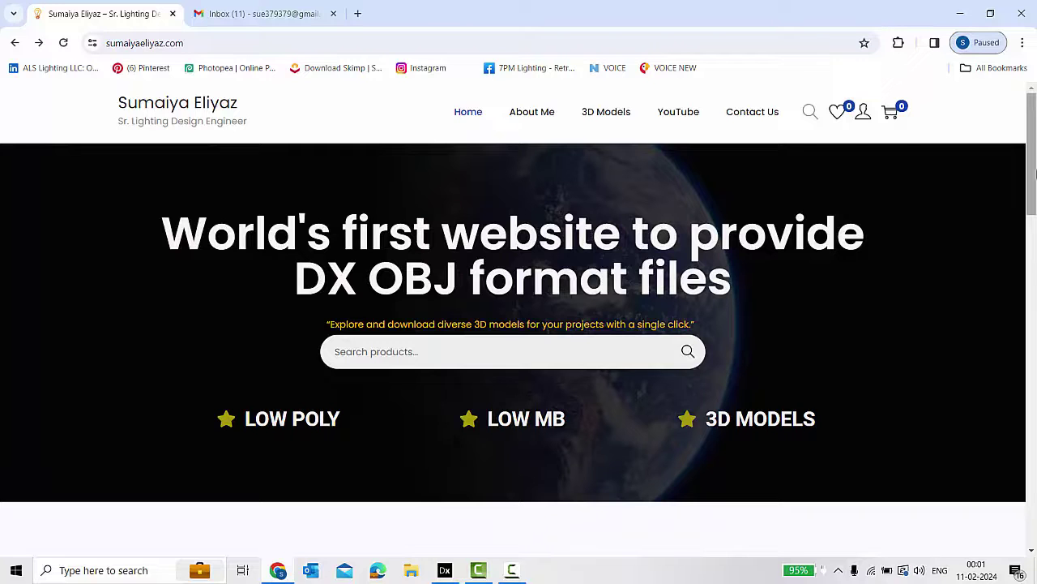
# - Scroll the homepage past the hero banner to the Featured Items grid of free 3D models
pyautogui.moveTo(1035, 172); pyautogui.dragTo(1031, 121)
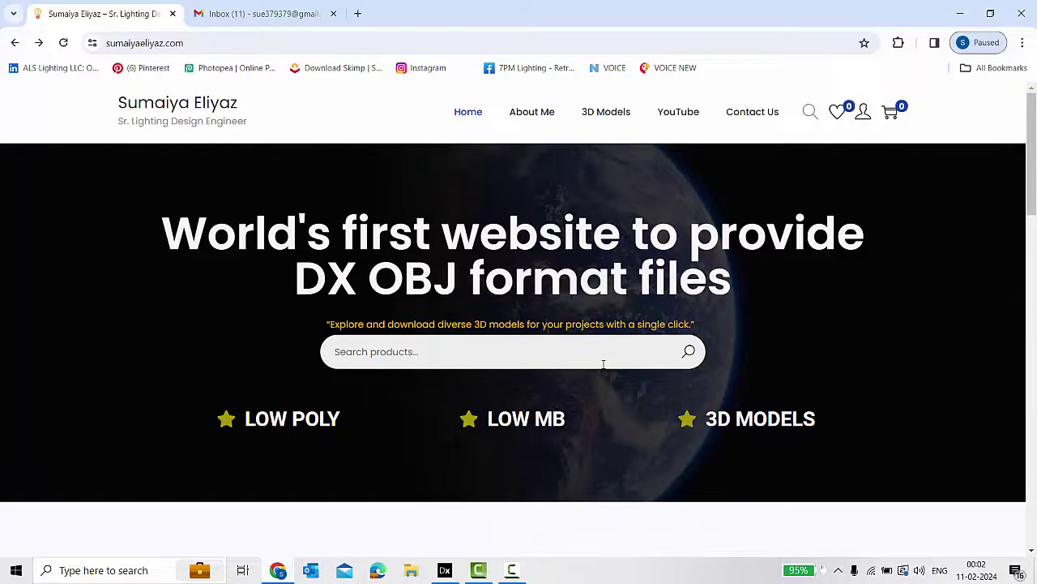
pyautogui.moveTo(1033, 154); pyautogui.dragTo(1034, 277)
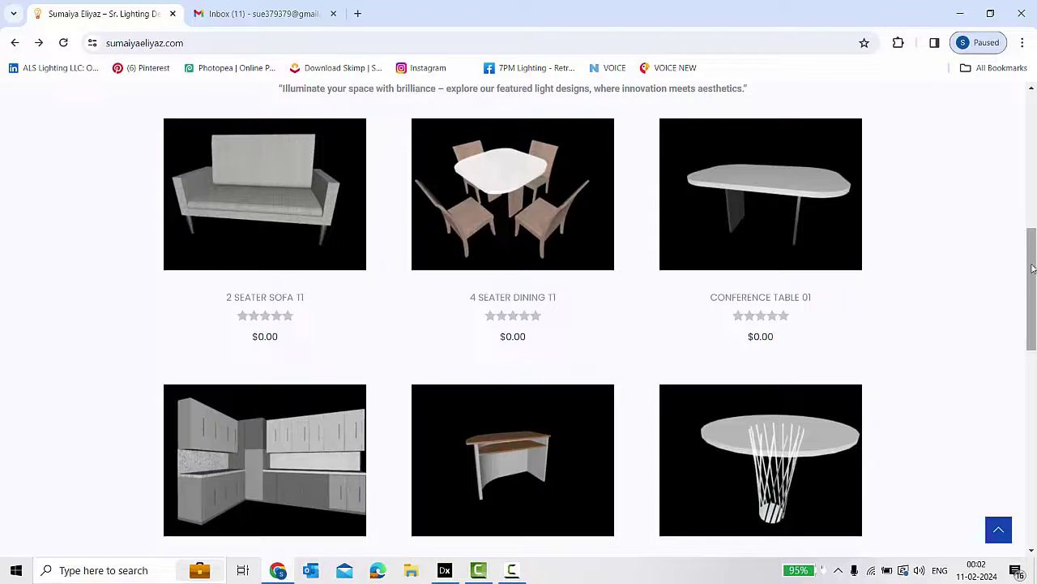
# - Scroll to Testimonials and advance through four reviews with the next arrow
pyautogui.moveTo(1033, 267); pyautogui.dragTo(1020, 383)
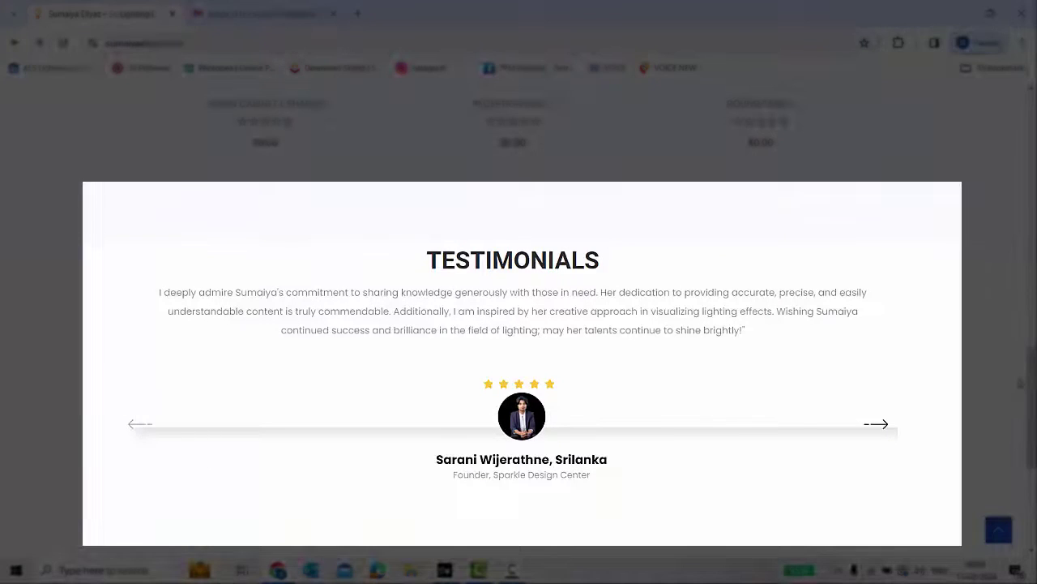
pyautogui.click(877, 423)
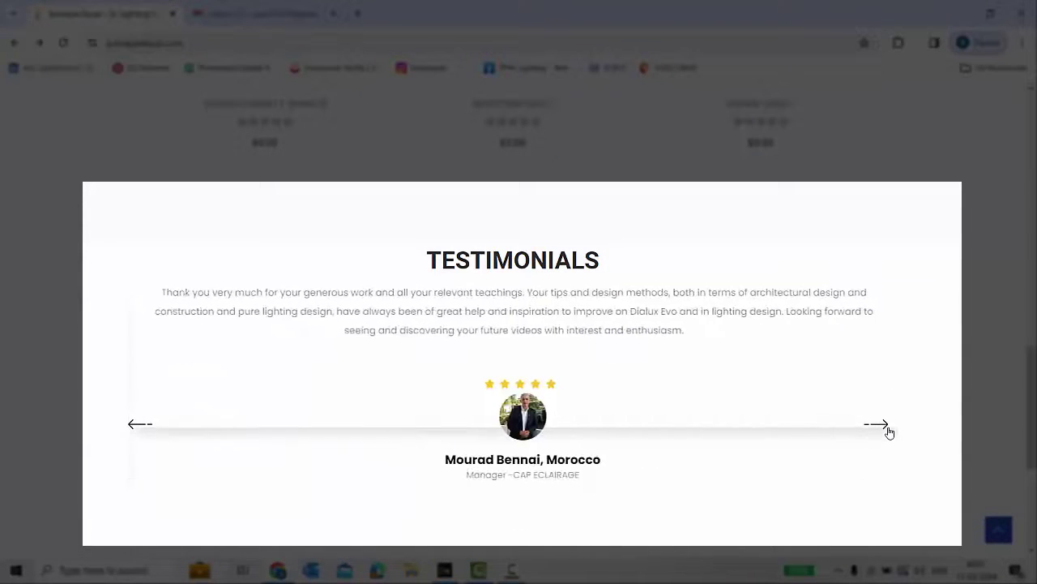
pyautogui.click(888, 431)
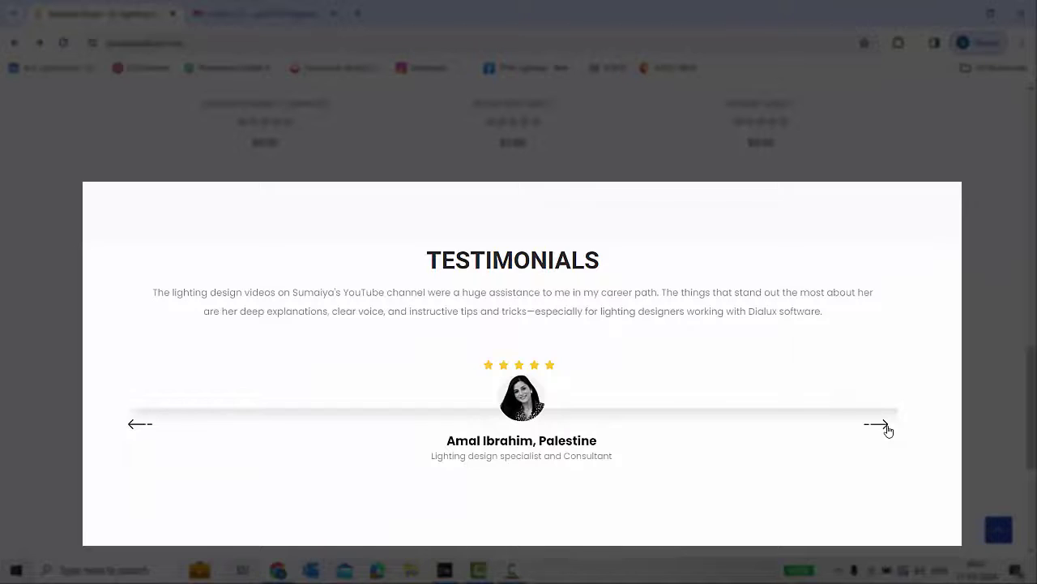
pyautogui.click(889, 431)
pyautogui.click(887, 428)
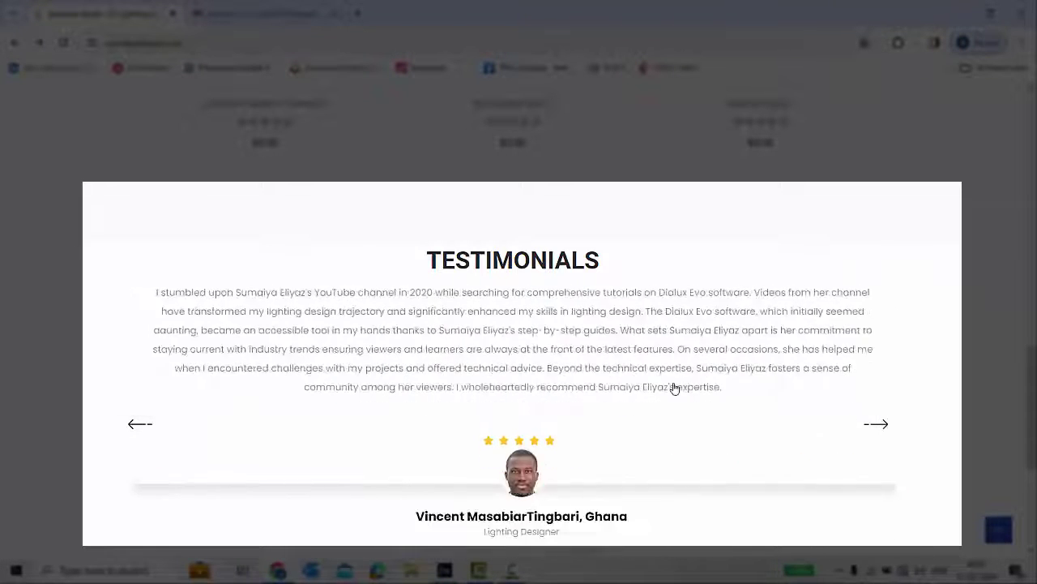
# - Scroll further down the home page, then back up to the top
pyautogui.scroll(-1, 498, 470)
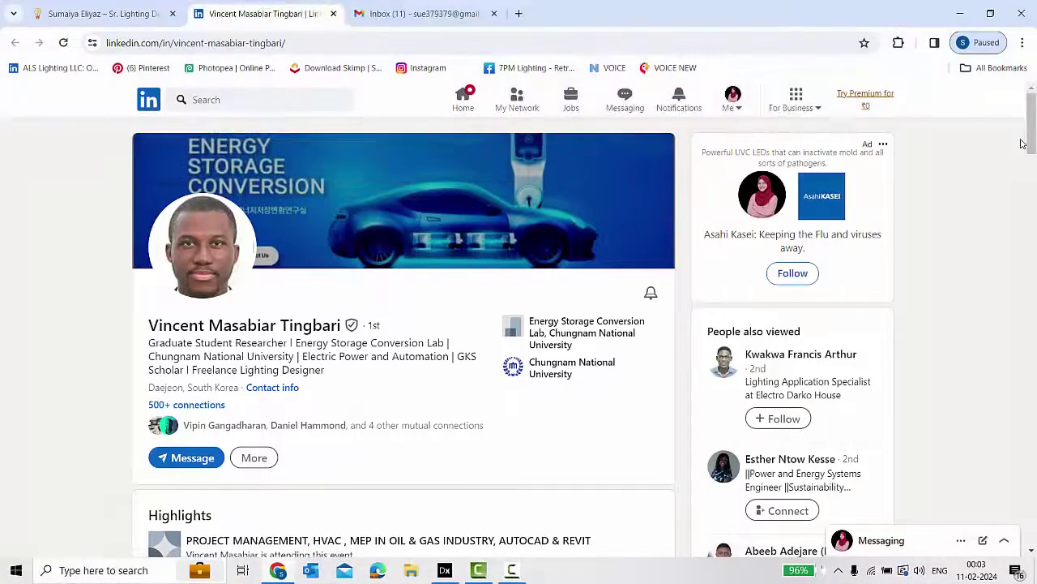
pyautogui.moveTo(1024, 143); pyautogui.dragTo(1028, 268)
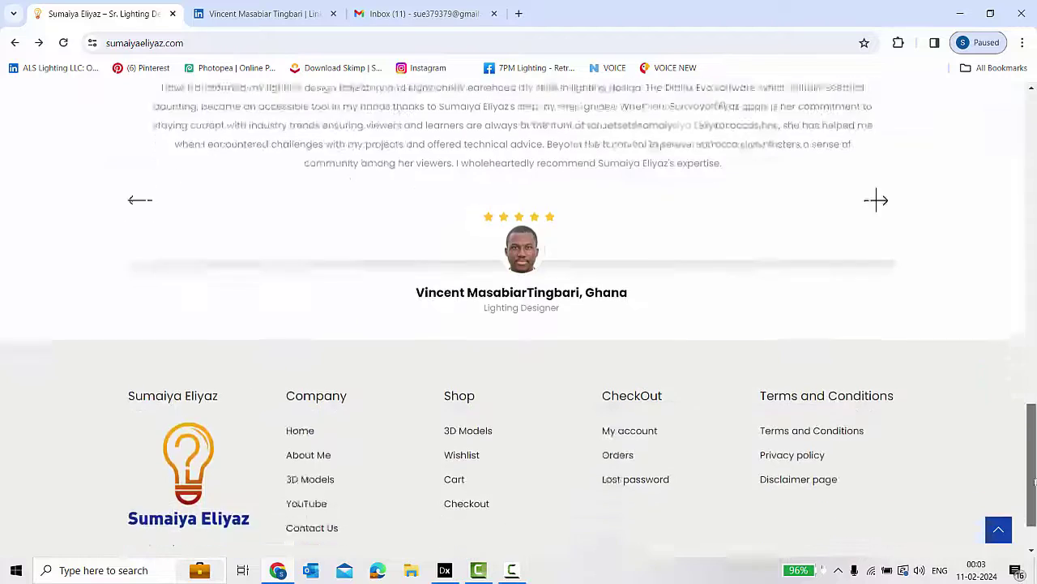
pyautogui.moveTo(1031, 429)
pyautogui.mouseDown()
pyautogui.moveTo(1031, 527)
pyautogui.moveTo(1035, 151)
pyautogui.mouseUp()
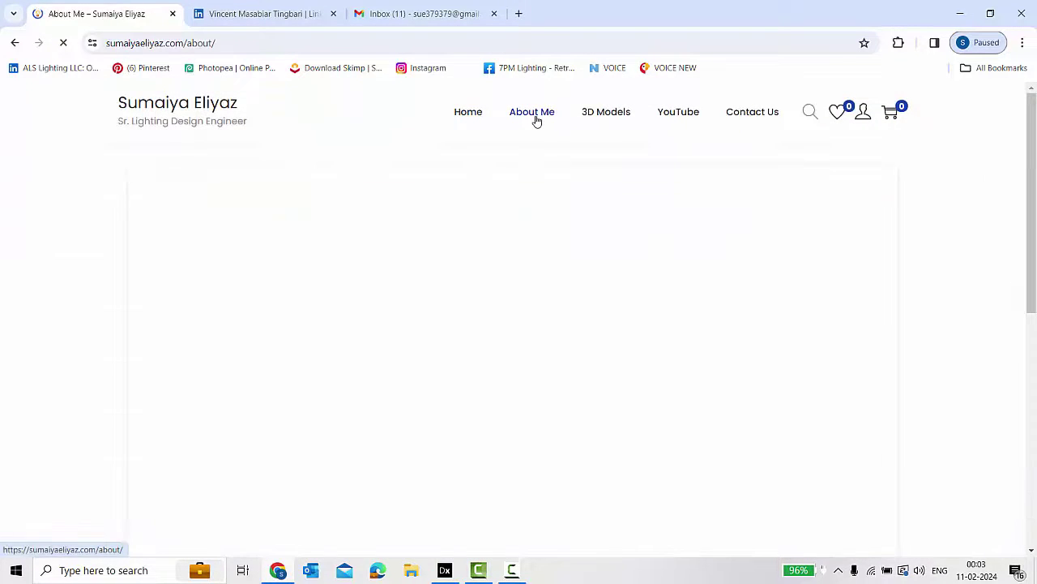
# - Toggle About Me full screen, advance its slideshow to the last slide, then return to its tab
pyautogui.press('F11')
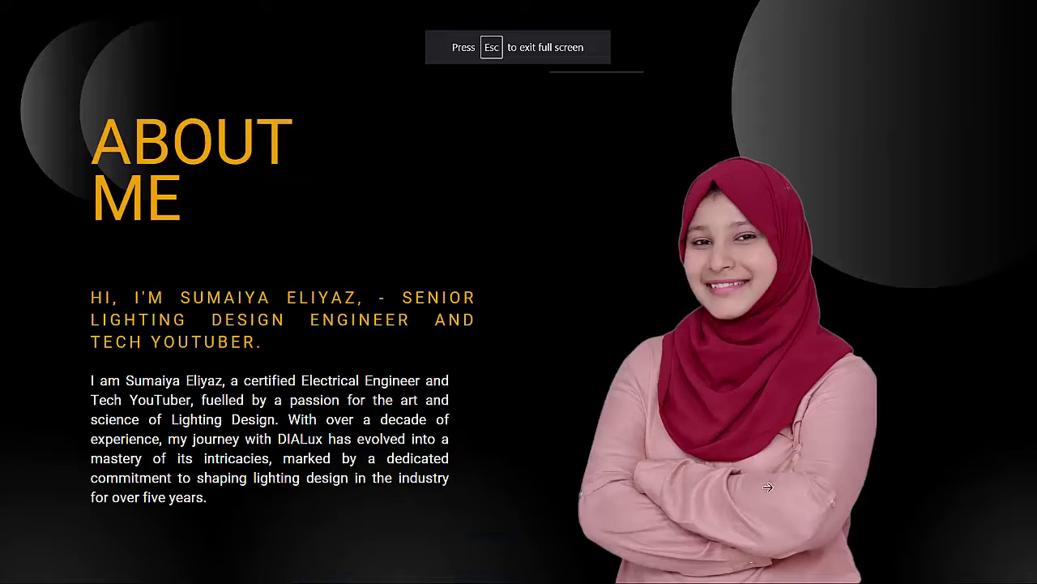
pyautogui.press('Escape')
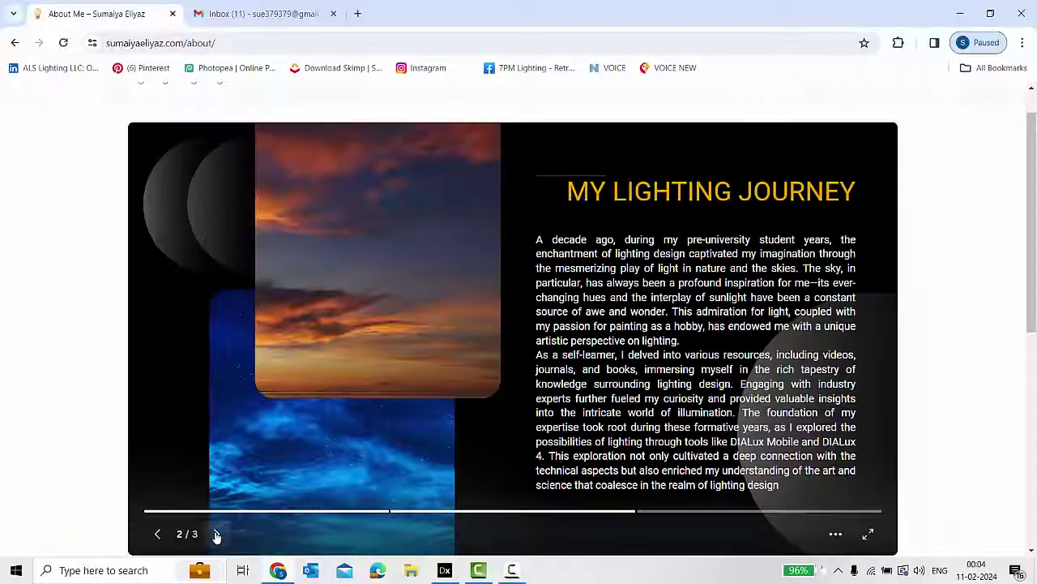
pyautogui.click(217, 534)
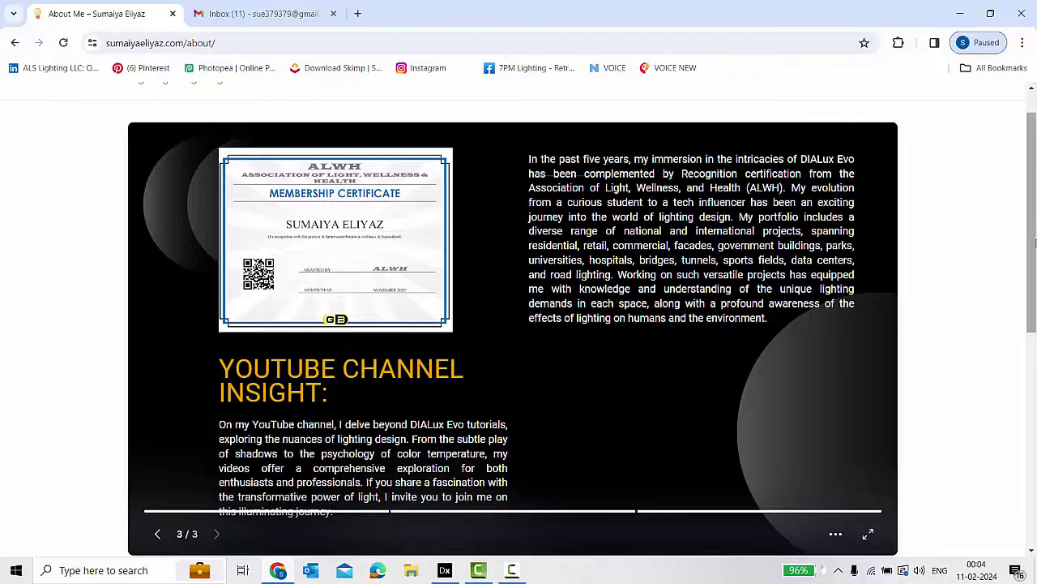
pyautogui.scroll(-5, 398, 282)
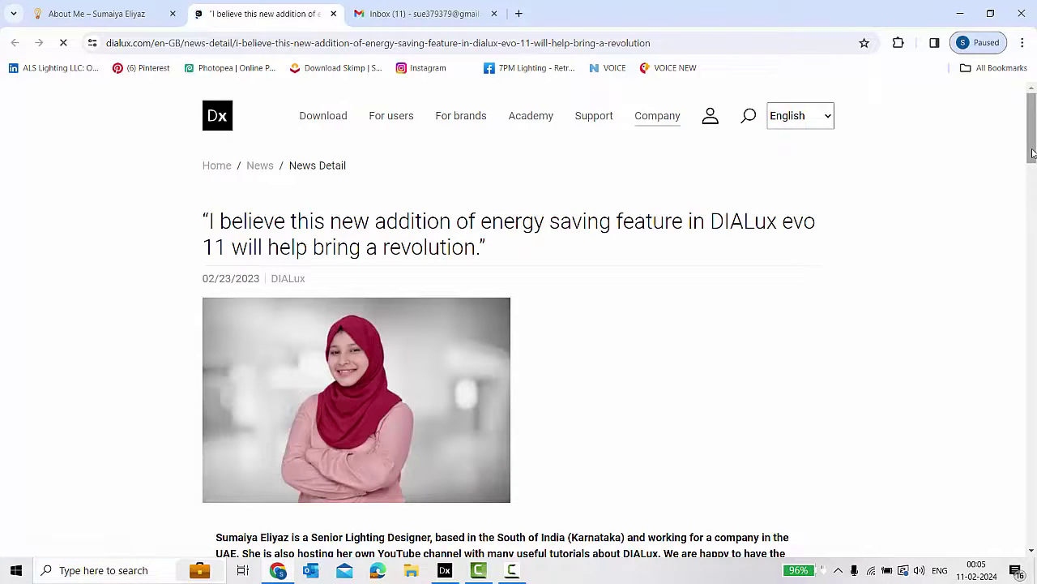
pyautogui.moveTo(1031, 142); pyautogui.dragTo(1029, 342)
pyautogui.hotkey('ctrl', 'pageup')
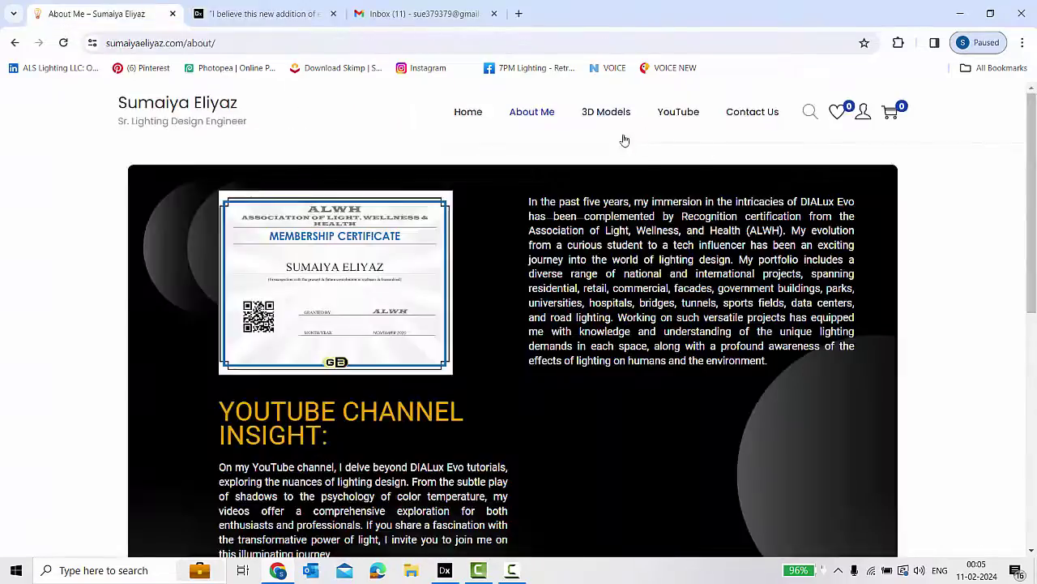
# - Open the 3D Models shop and browse the BEDS category listing
pyautogui.click(619, 122)
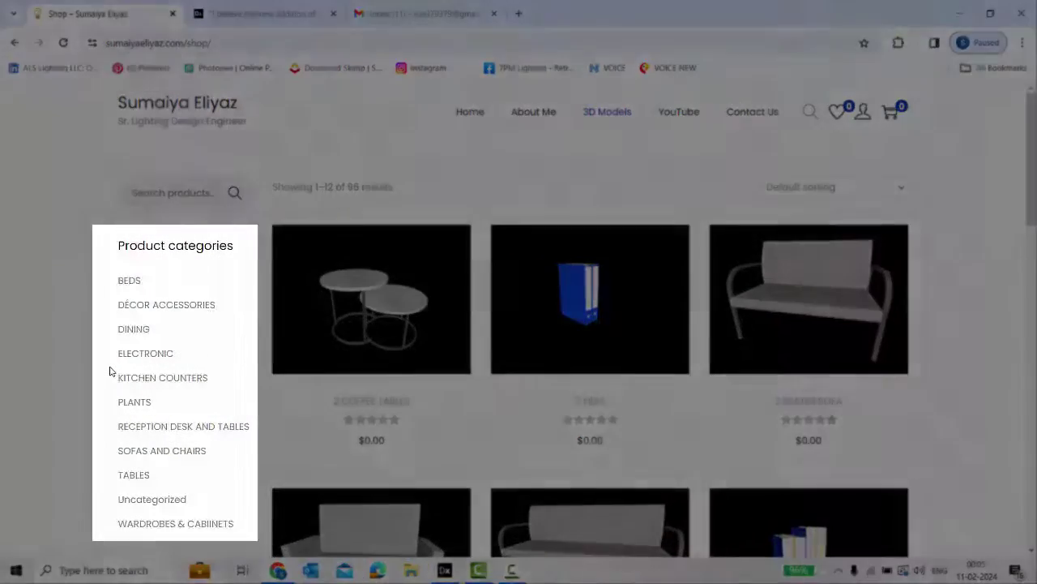
pyautogui.scroll(-1, 111, 373)
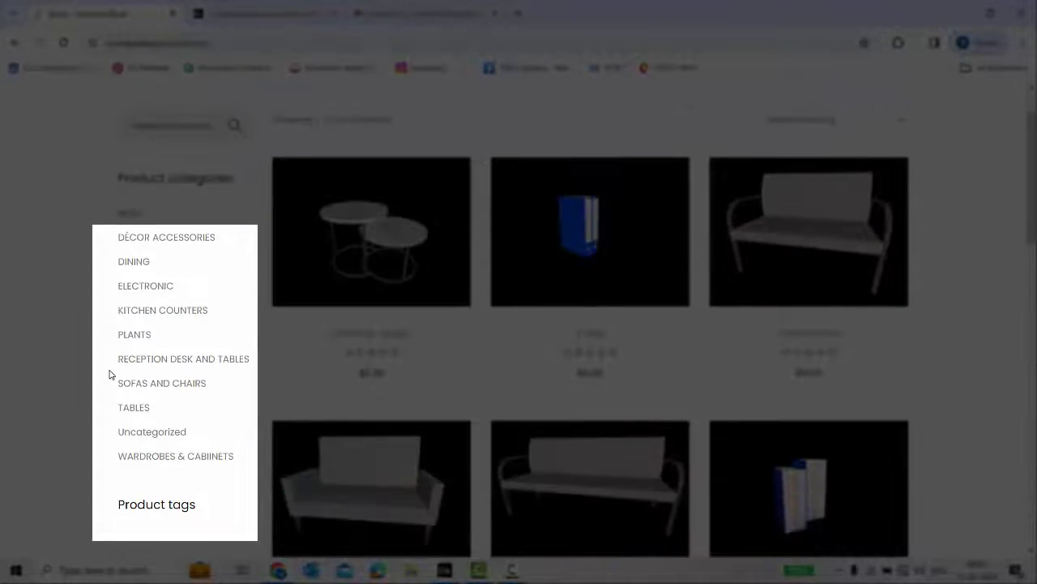
pyautogui.scroll(1, 111, 375)
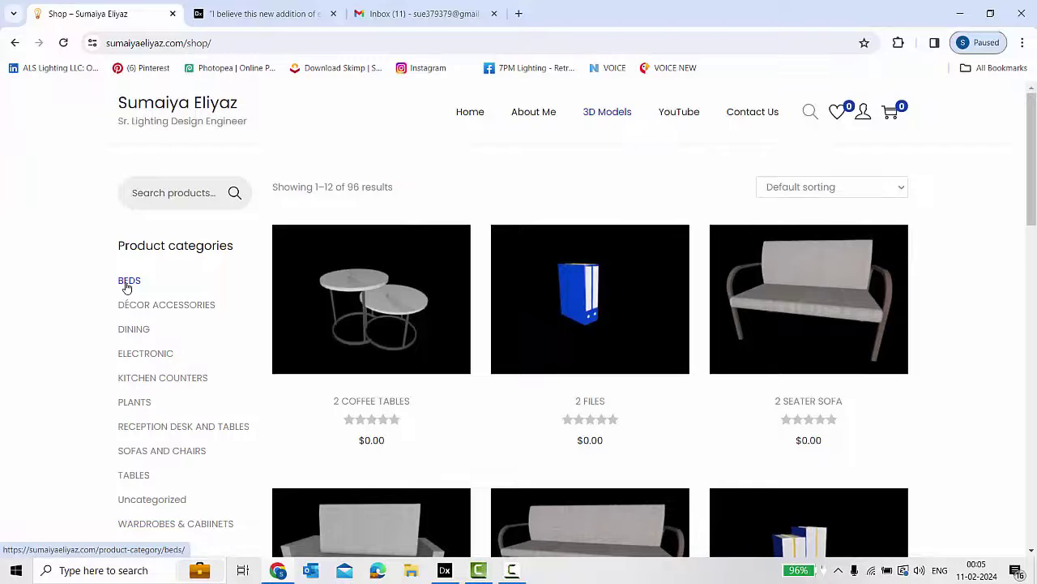
pyautogui.click(127, 282)
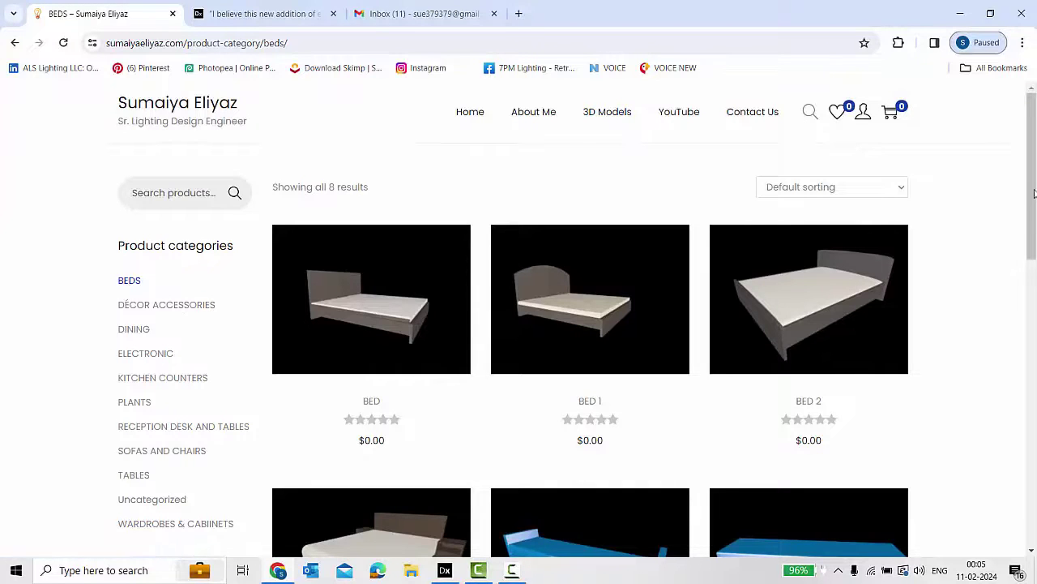
pyautogui.scroll(-2, 1025, 235)
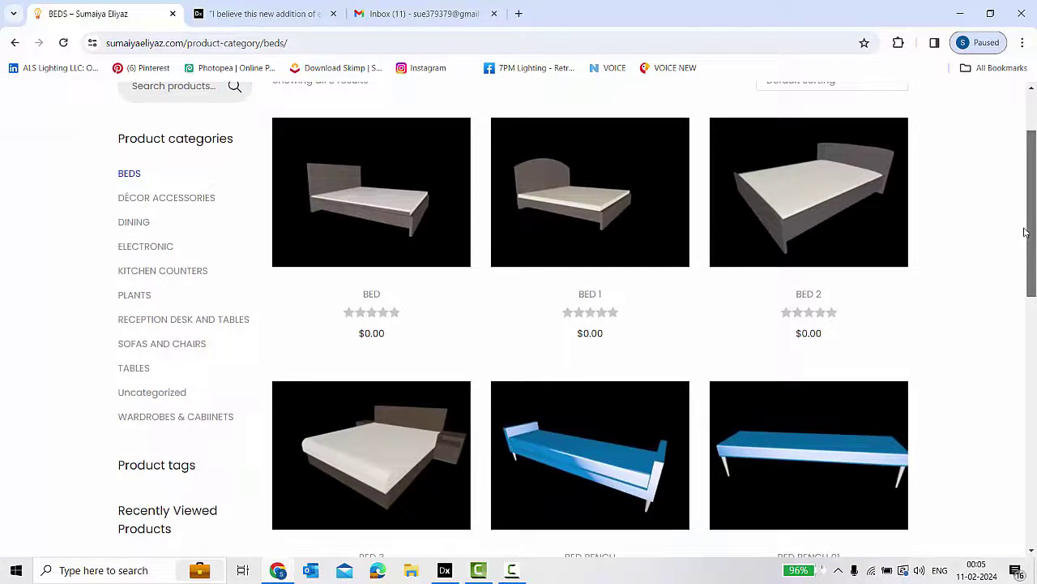
pyautogui.moveTo(1026, 235); pyautogui.dragTo(1026, 365)
pyautogui.scroll(6, 286, 303)
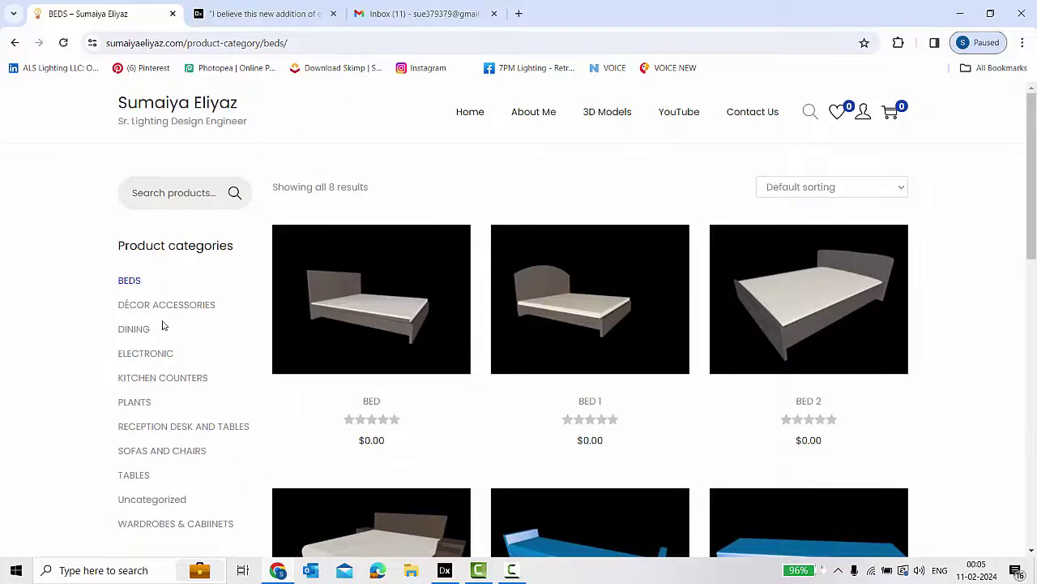
# - Browse the DÉCOR ACCESSORIES, DINING, ELECTRONIC and KITCHEN COUNTERS category listings in turn
pyautogui.click(158, 307)
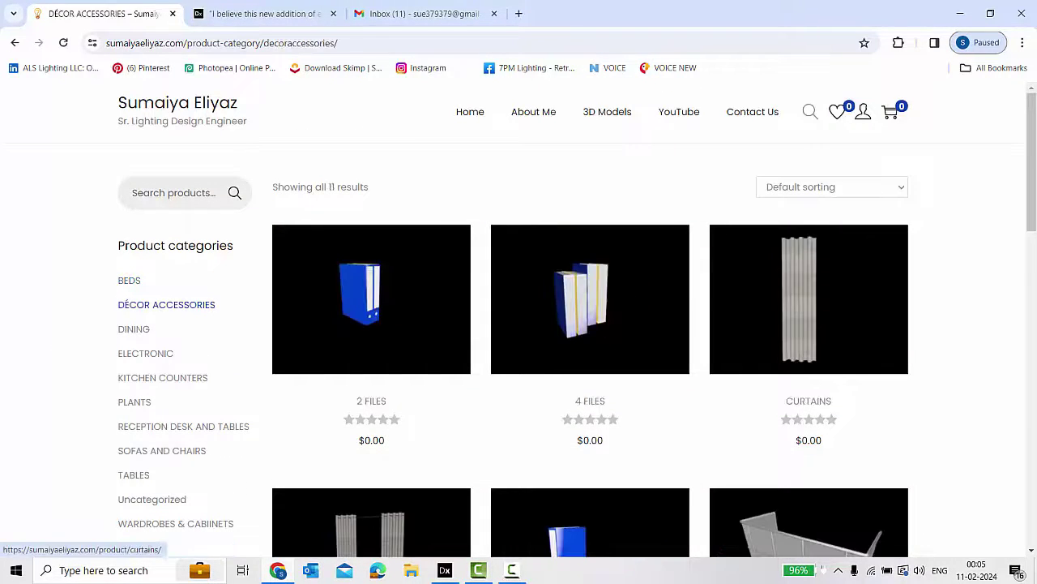
pyautogui.moveTo(1032, 201); pyautogui.dragTo(1032, 257)
pyautogui.scroll(3, 392, 338)
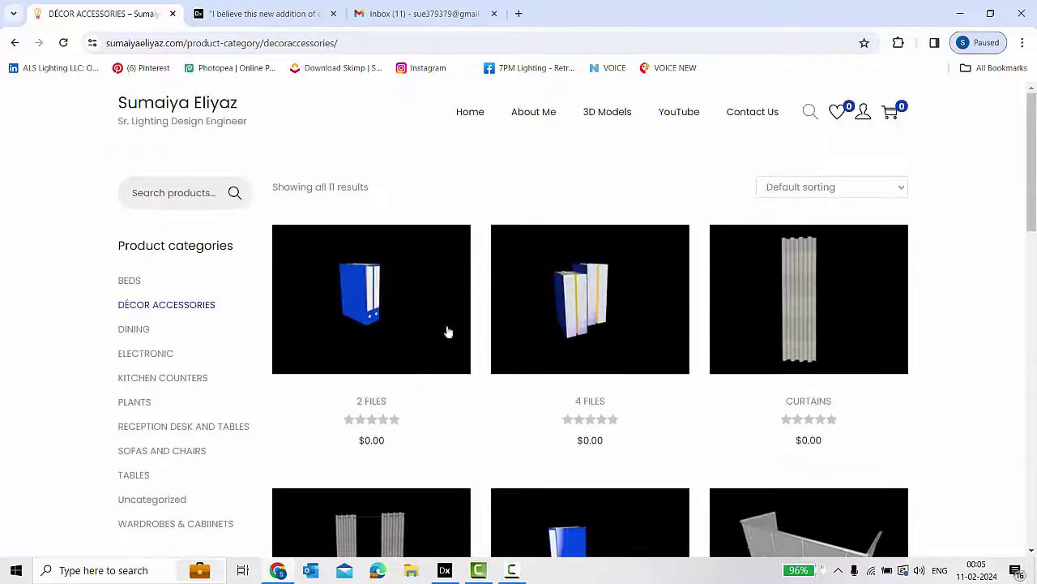
pyautogui.click(142, 331)
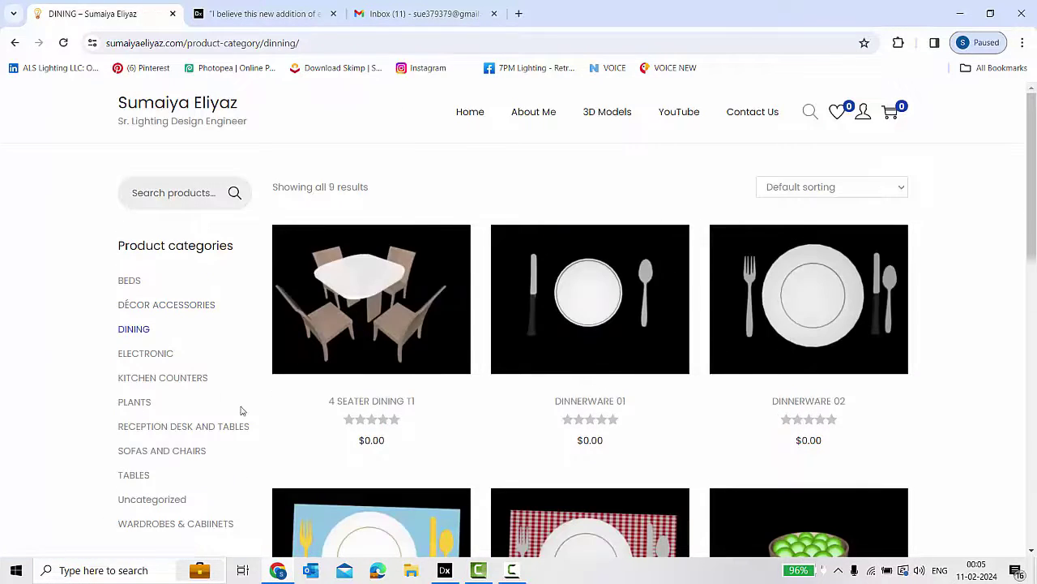
pyautogui.click(152, 355)
pyautogui.scroll(-1, 188, 302)
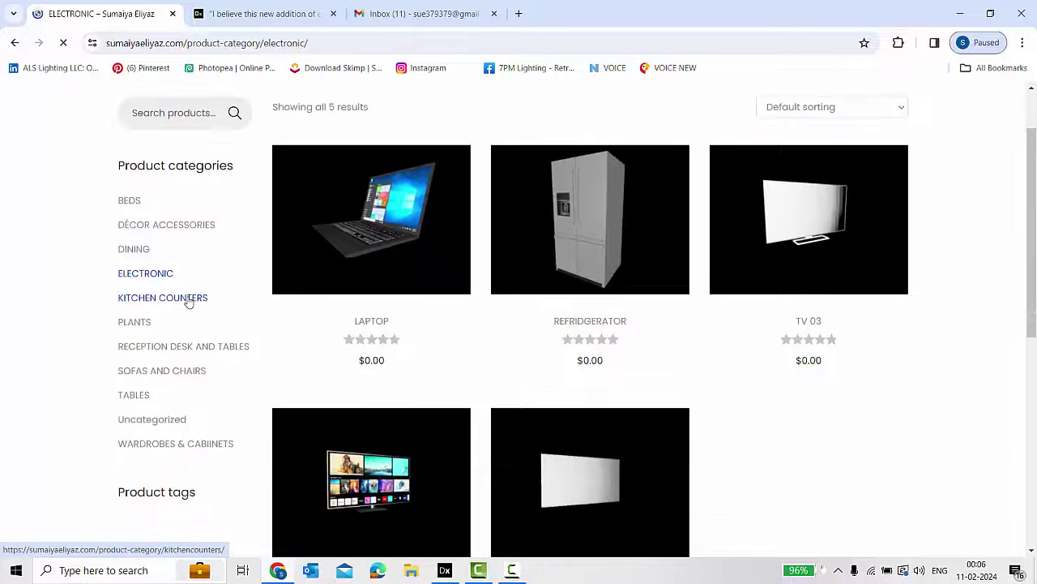
pyautogui.click(188, 298)
pyautogui.moveTo(1033, 205); pyautogui.dragTo(1035, 348)
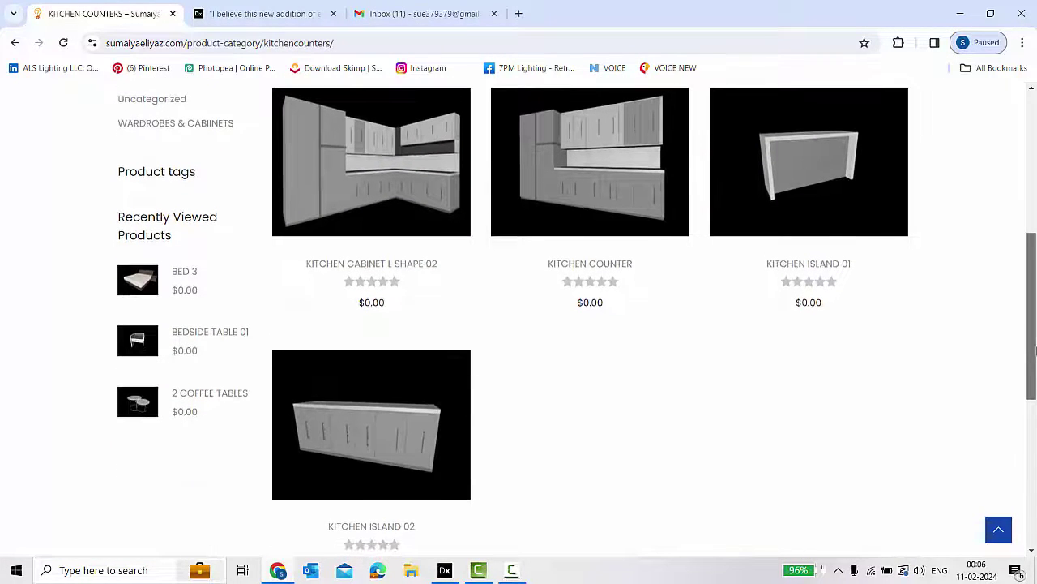
pyautogui.scroll(4, 128, 366)
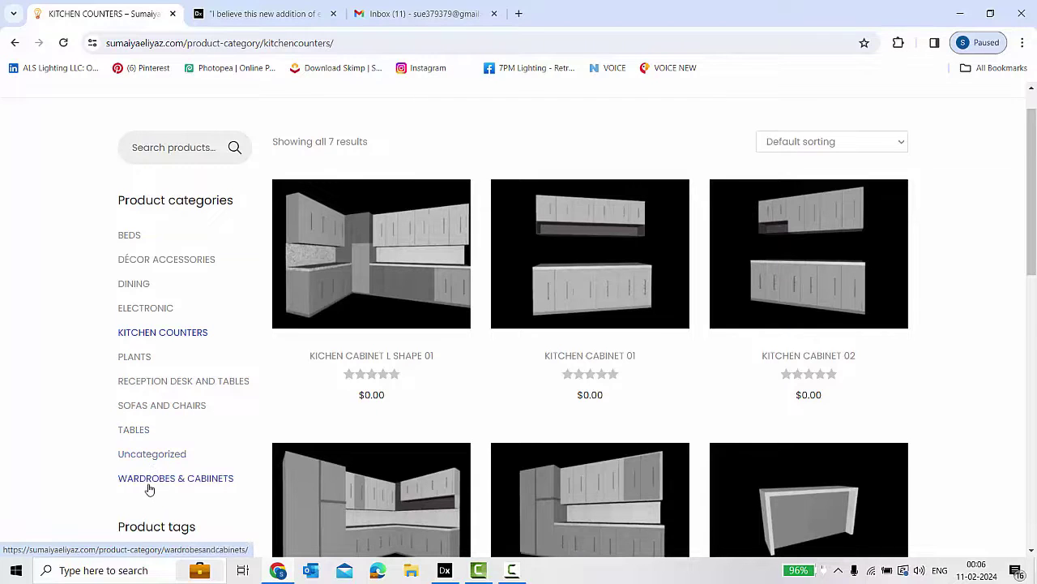
# - Filter the shop to TABLES and open the BEDSIDE TABLE 03 product page
pyautogui.click(133, 430)
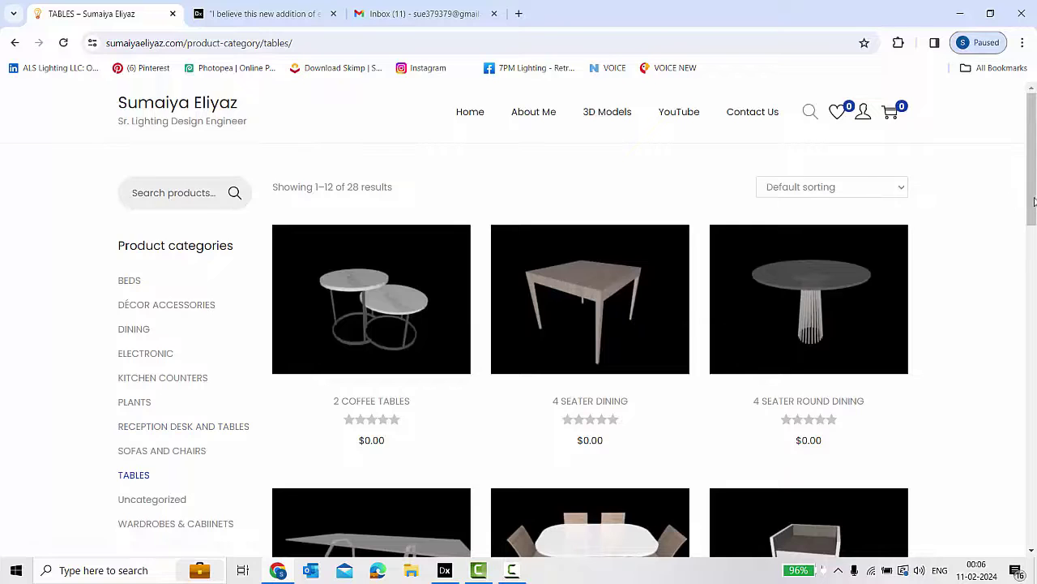
pyautogui.scroll(-2, 616, 291)
pyautogui.scroll(-1, 616, 291)
pyautogui.scroll(-4, 616, 290)
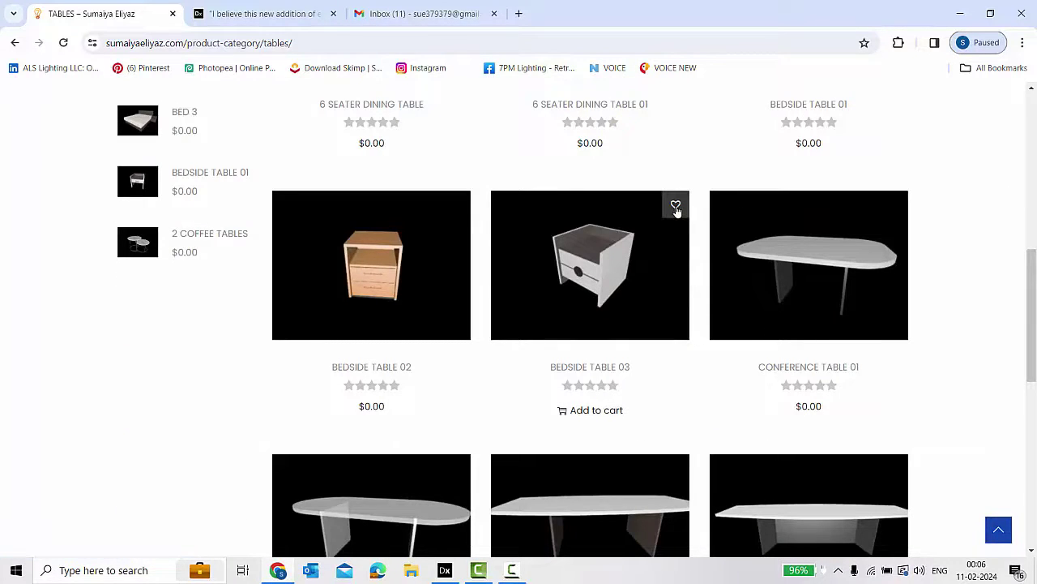
pyautogui.click(618, 282)
# - Enlarge and zoom into the bedside table's drawer image, then view the wishlist
pyautogui.scroll(-1, 470, 389)
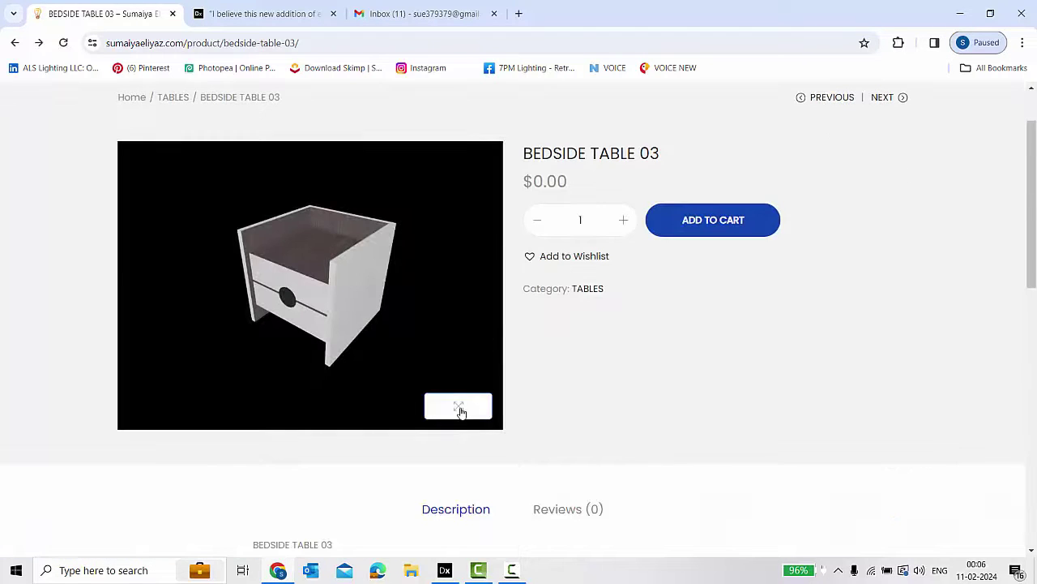
pyautogui.click(459, 408)
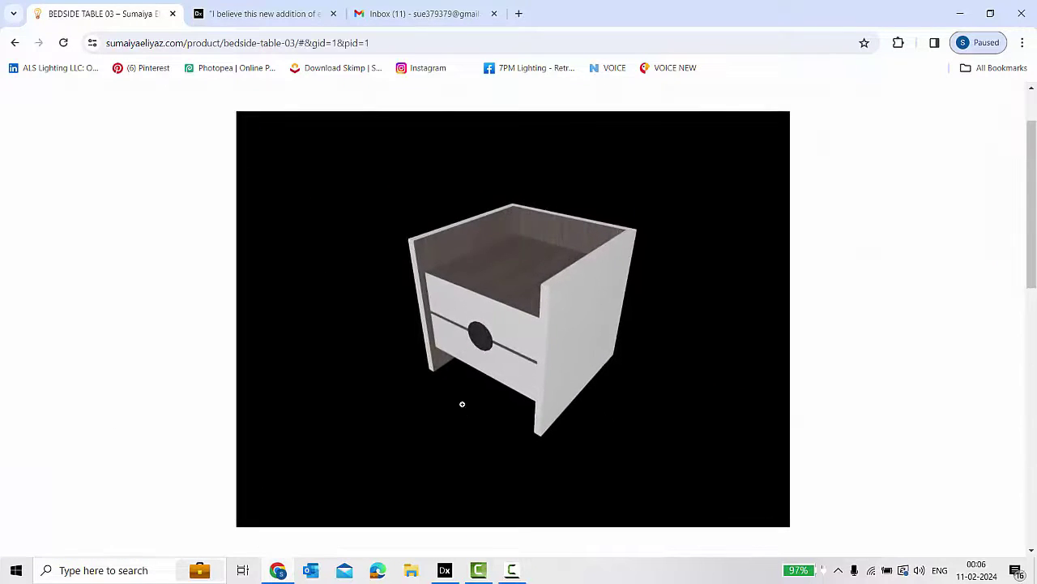
pyautogui.click(491, 349)
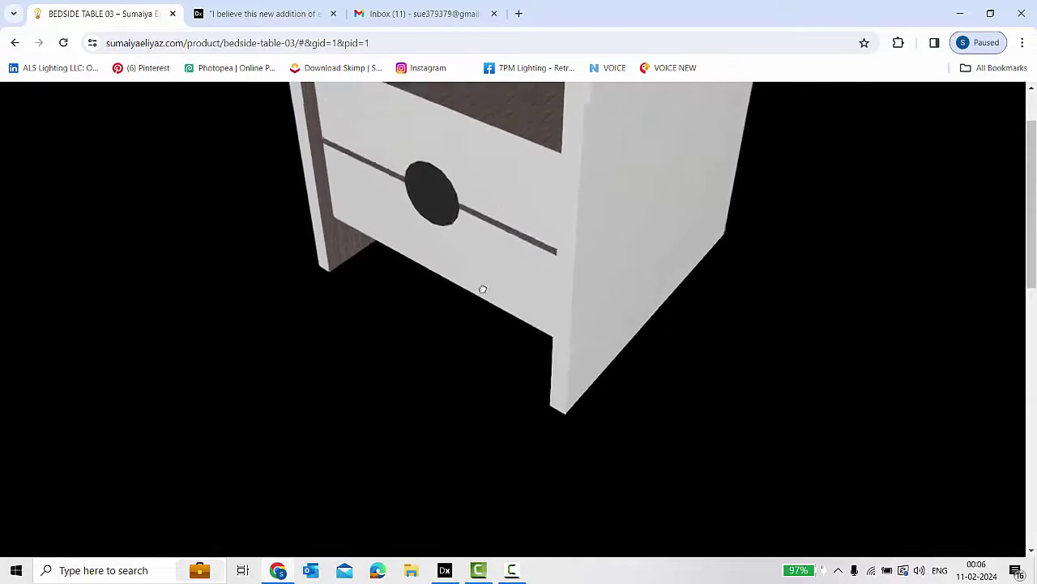
pyautogui.click(975, 98)
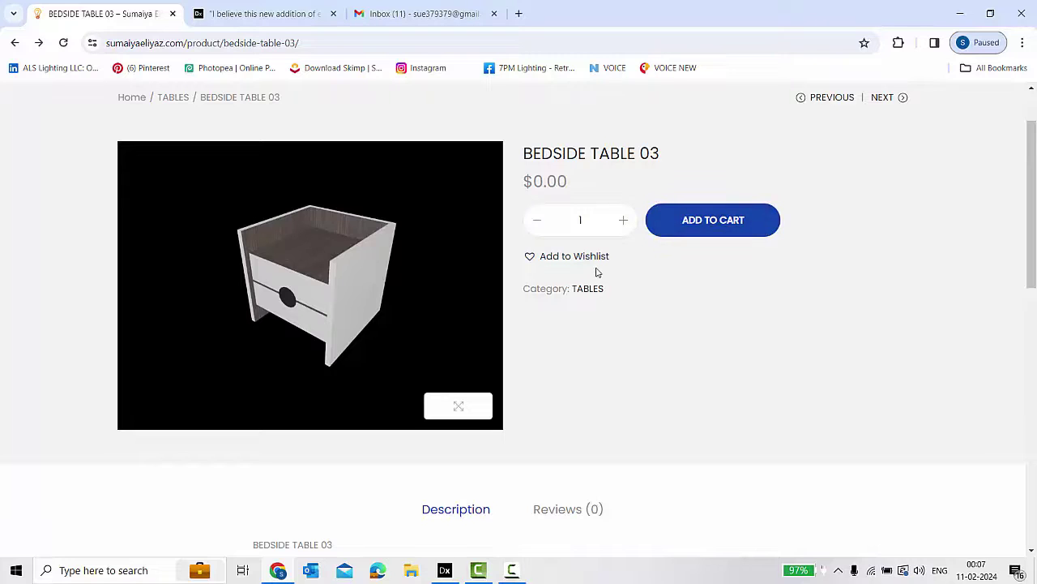
pyautogui.click(574, 257)
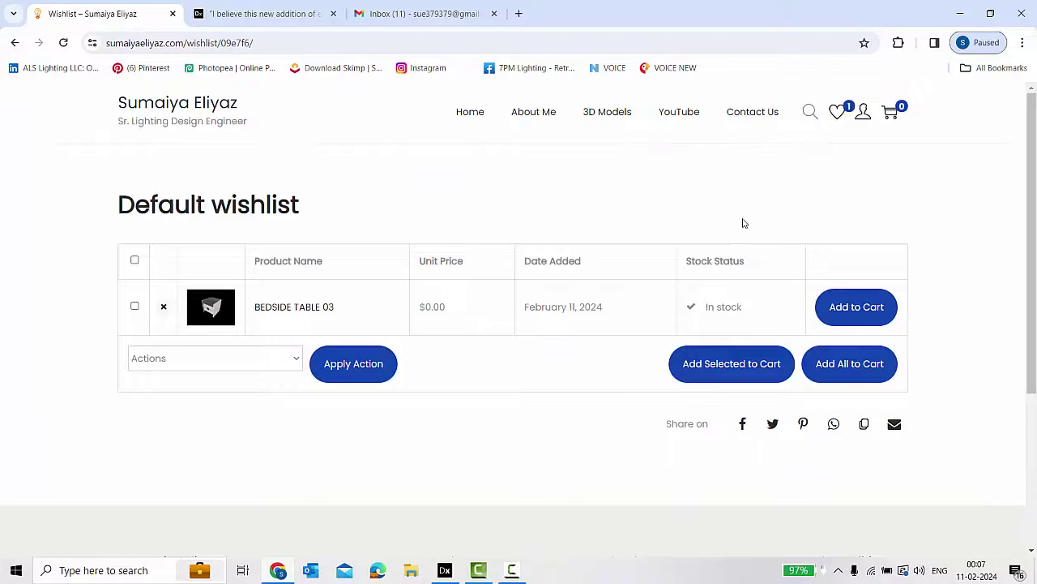
# - Switch to the DIALux House project and view the dining room in top-down plan (F2)
pyautogui.click(444, 570)
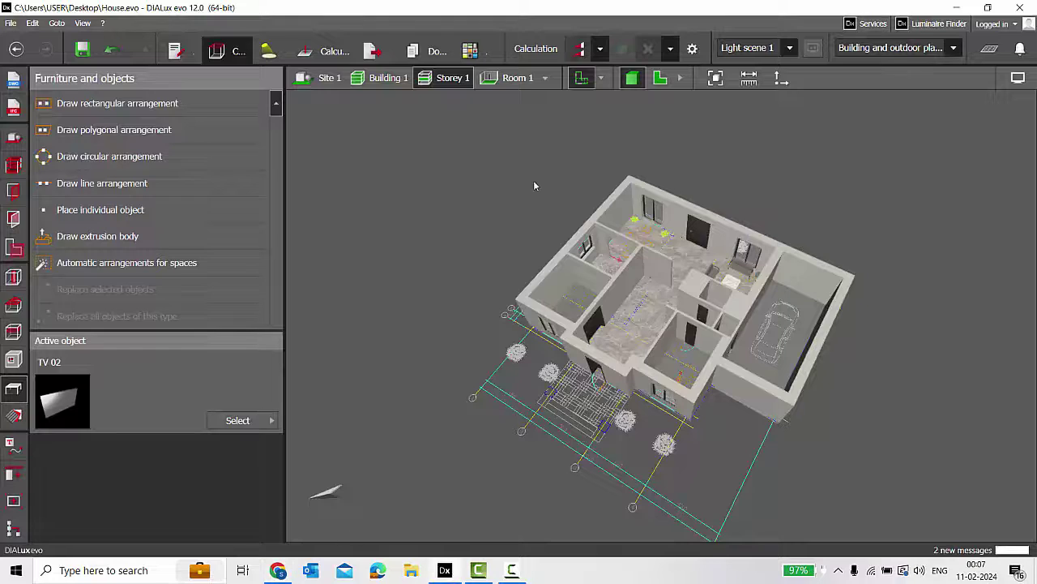
pyautogui.scroll(5, 565, 304)
pyautogui.press('F2')
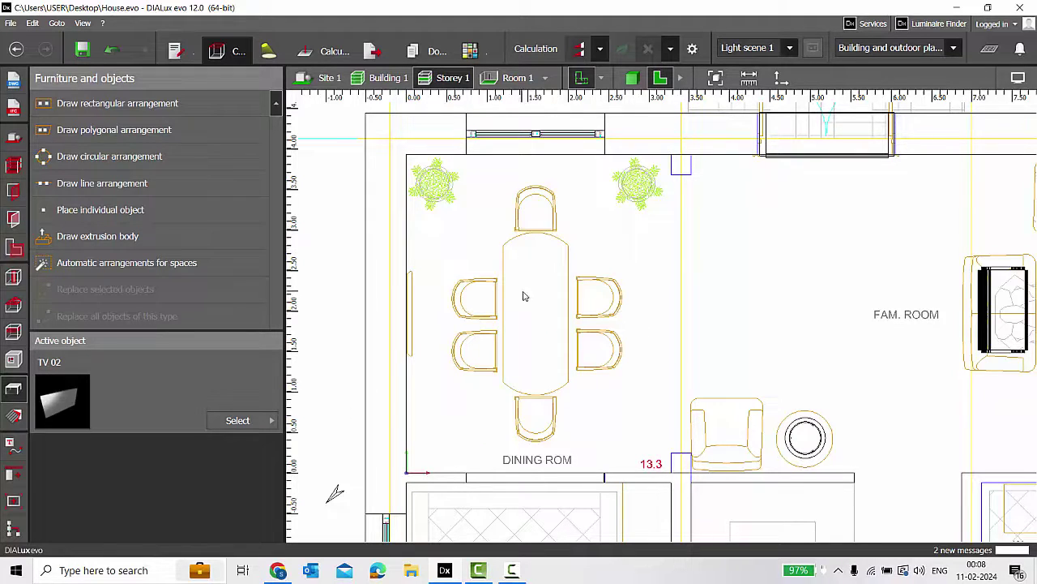
# - Back in the browser, search the 3D models shop for '6 seater' and open 6 SEATER DINING TABLE 01
pyautogui.scroll(1, 516, 255)
pyautogui.hotkey('alt', 'Tab')
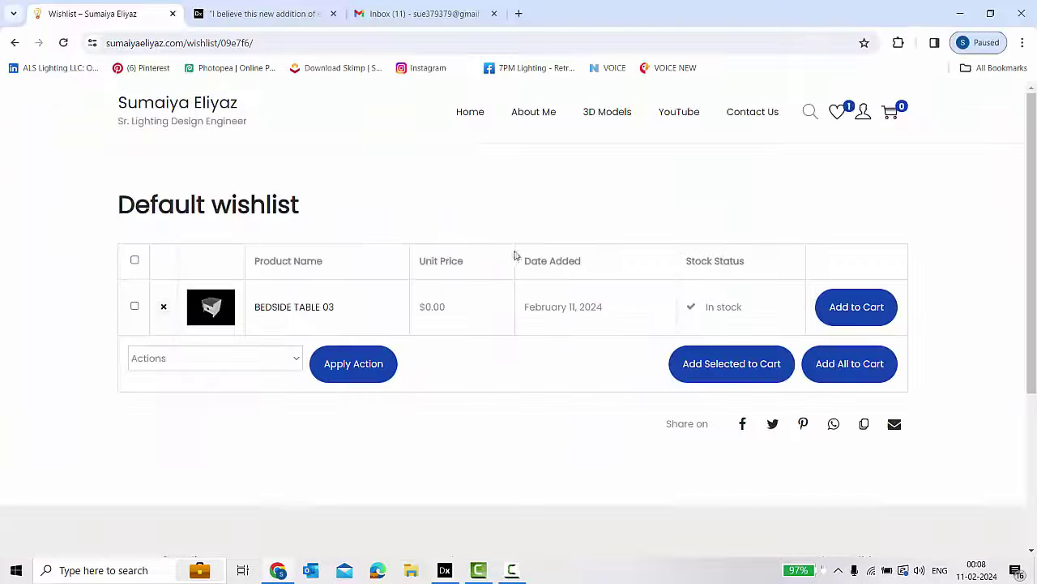
pyautogui.click(587, 112)
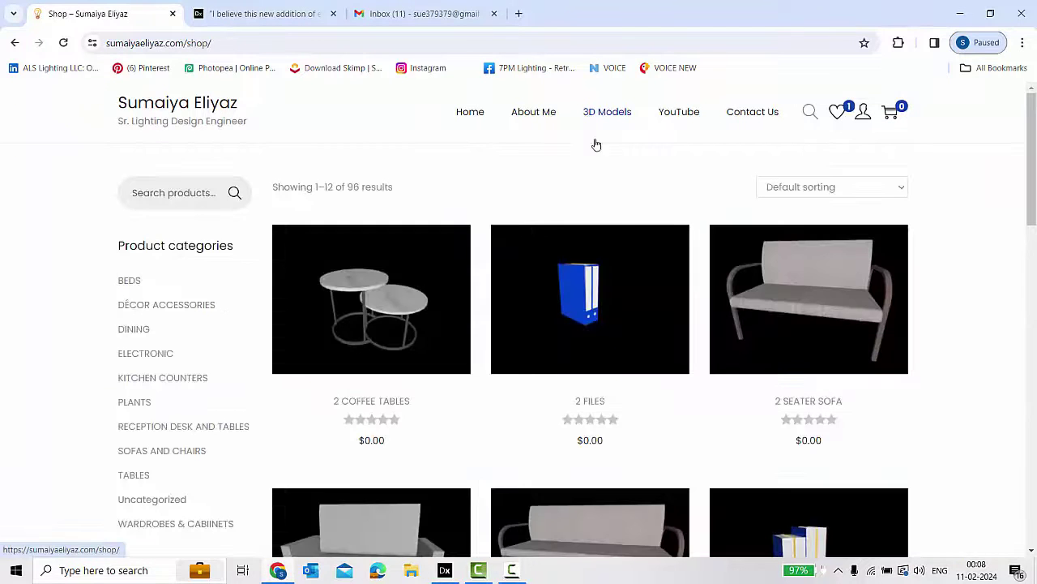
pyautogui.click(170, 188)
pyautogui.write('6 se')
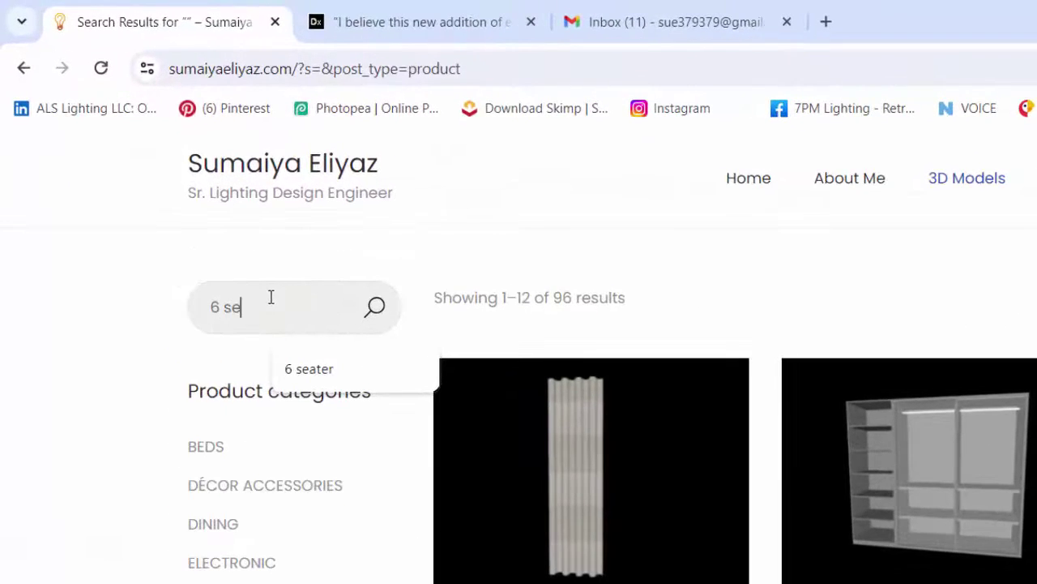
pyautogui.write('ater')
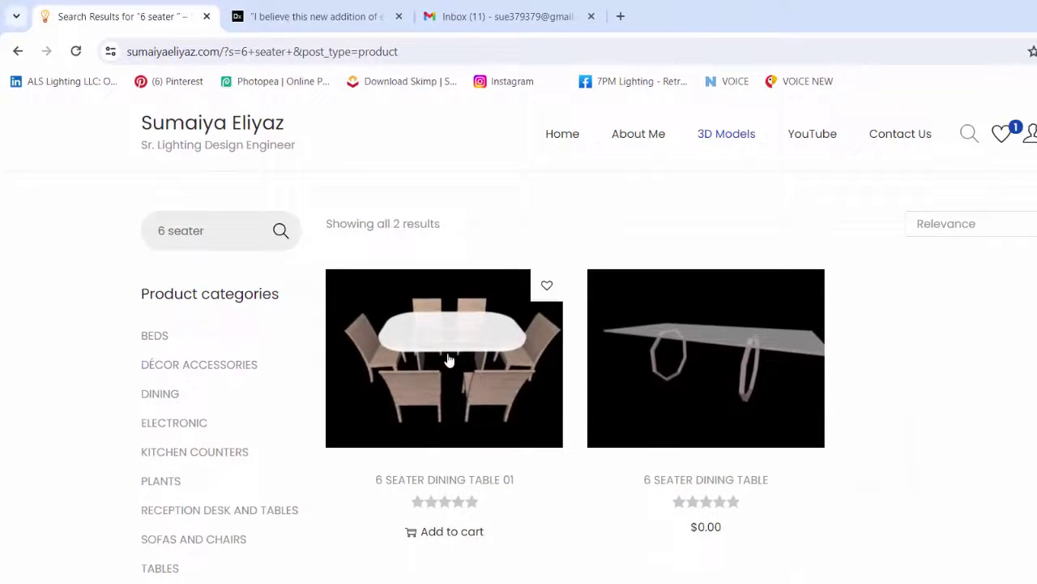
pyautogui.click(458, 355)
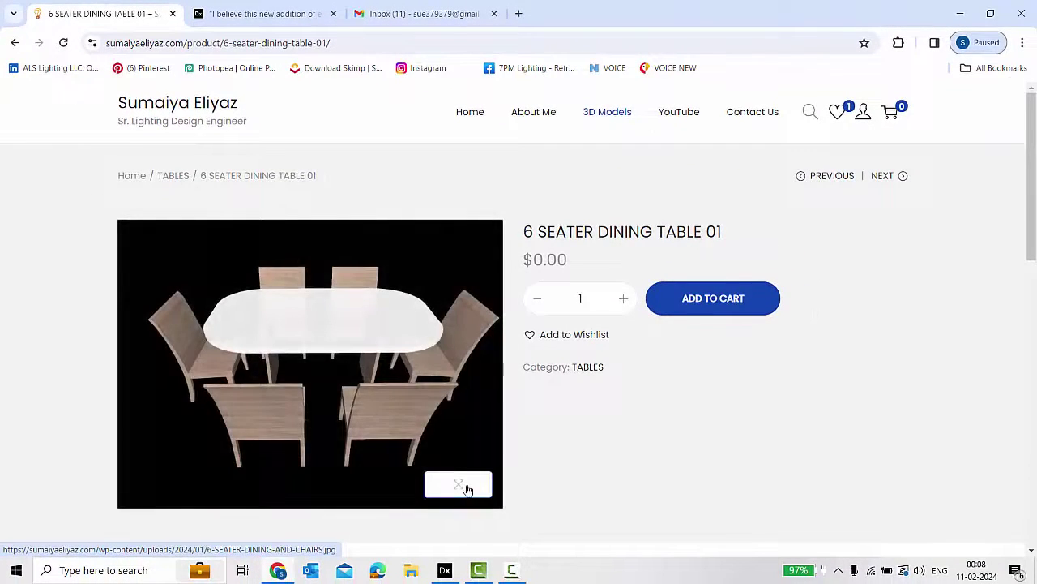
# - Preview and zoom the dining table image, then add it to the wishlist
pyautogui.click(459, 484)
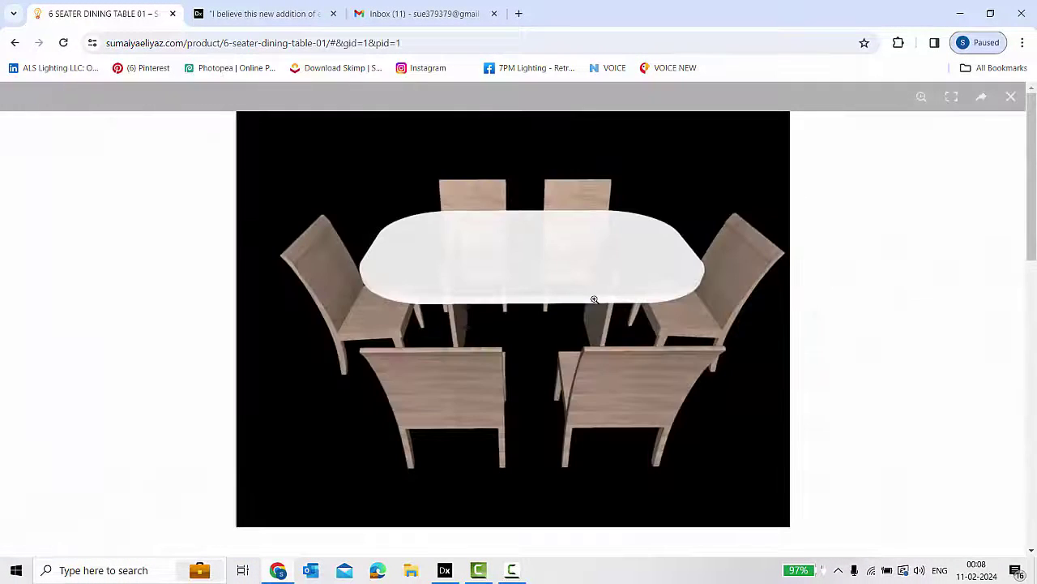
pyautogui.click(496, 289)
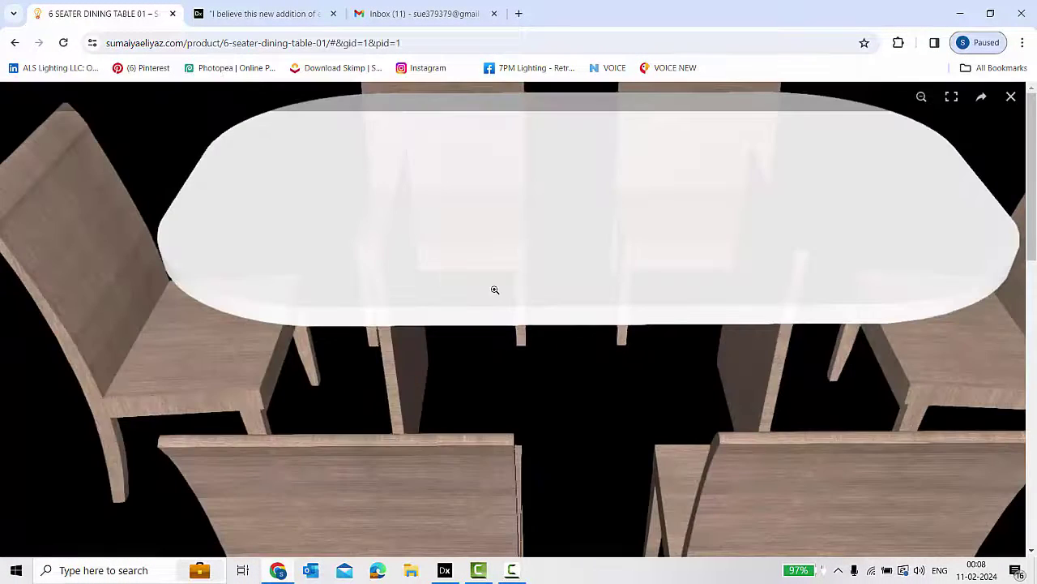
pyautogui.click(954, 98)
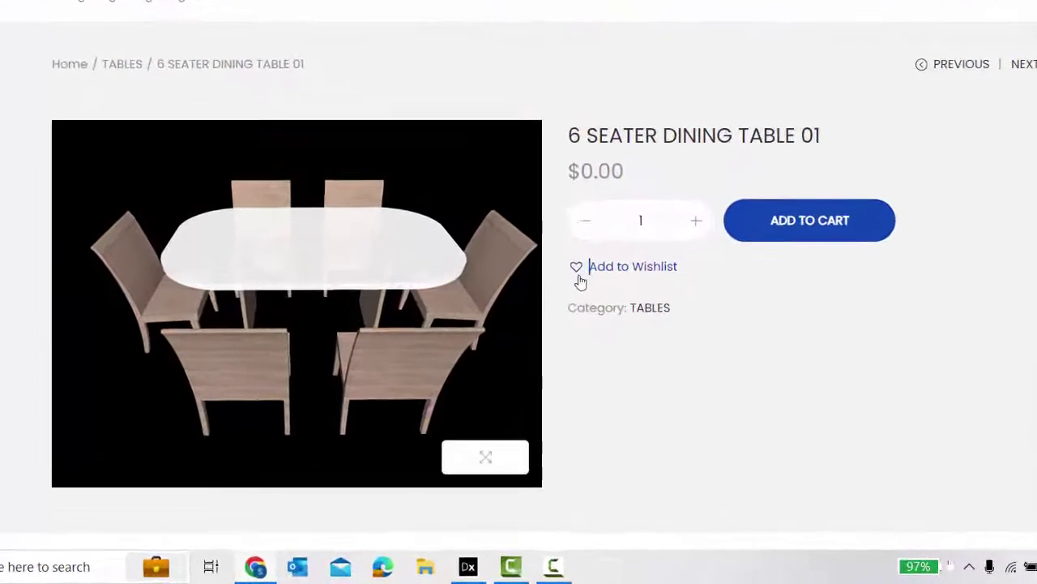
pyautogui.click(539, 334)
pyautogui.click(560, 354)
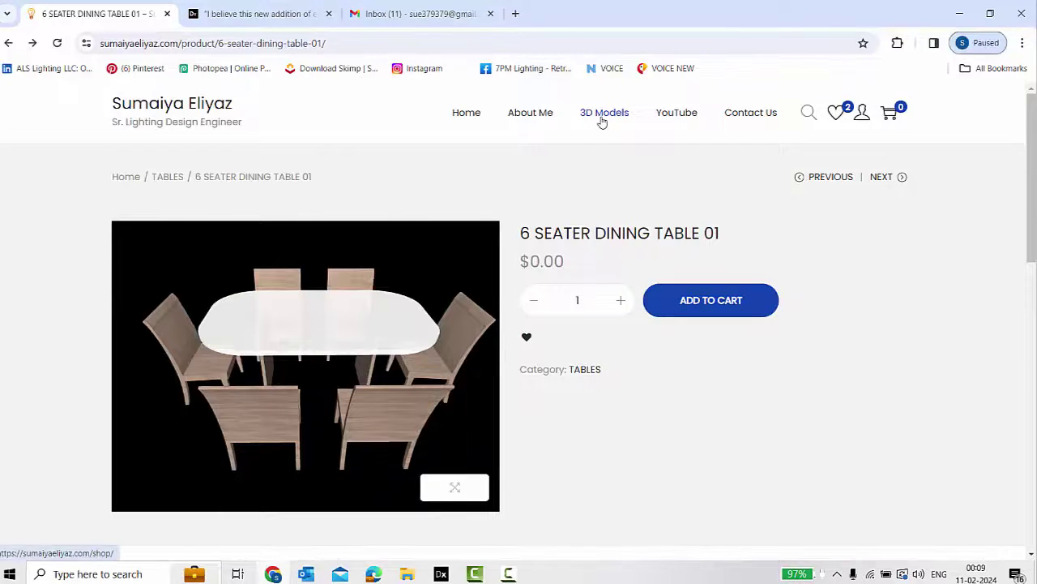
# - Filter the 3D Models shop to ELECTRONIC and open the TV02 product page
pyautogui.click(602, 118)
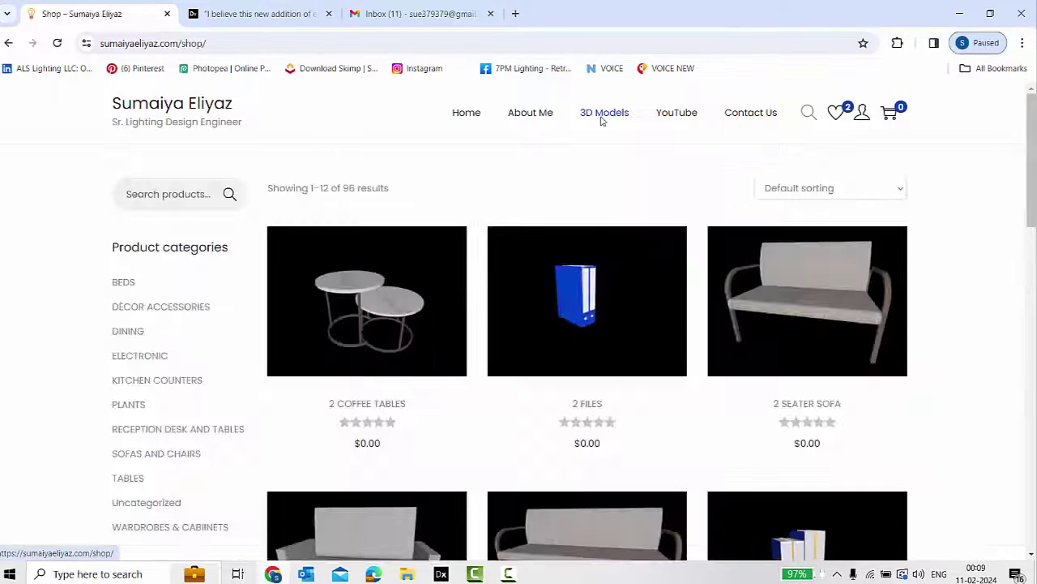
pyautogui.click(150, 355)
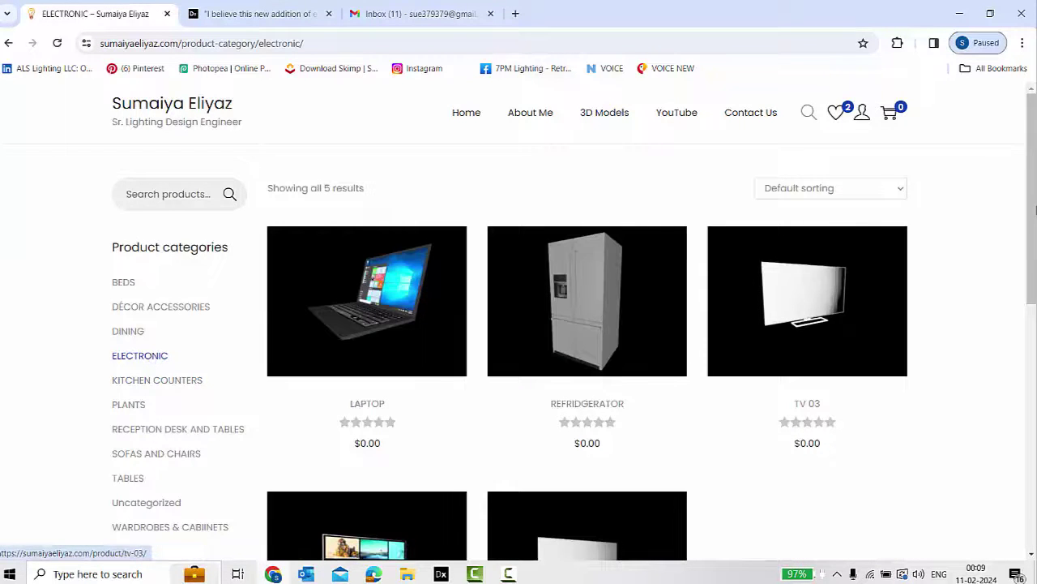
pyautogui.scroll(-2, 331, 366)
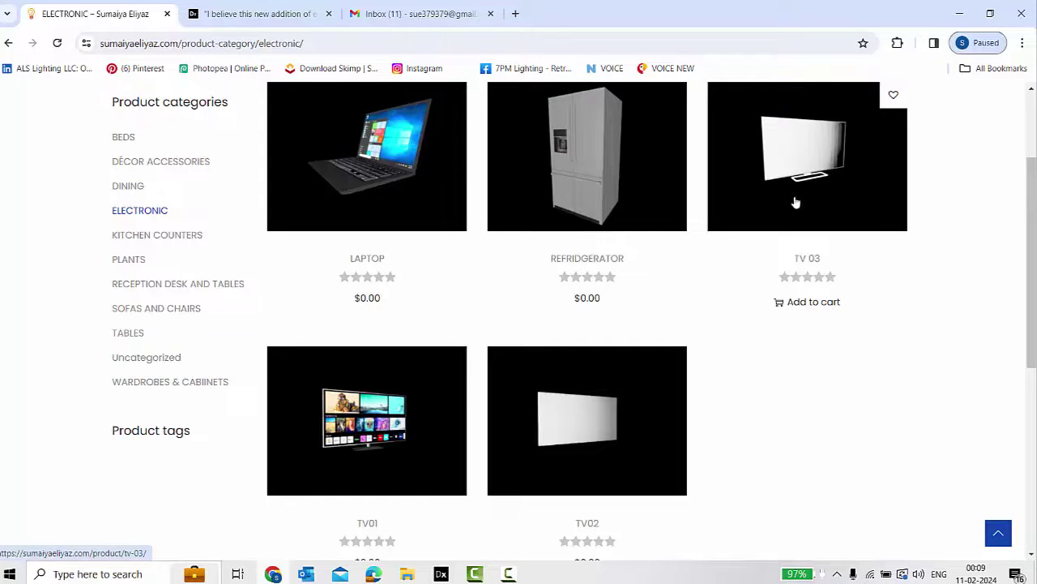
pyautogui.click(583, 448)
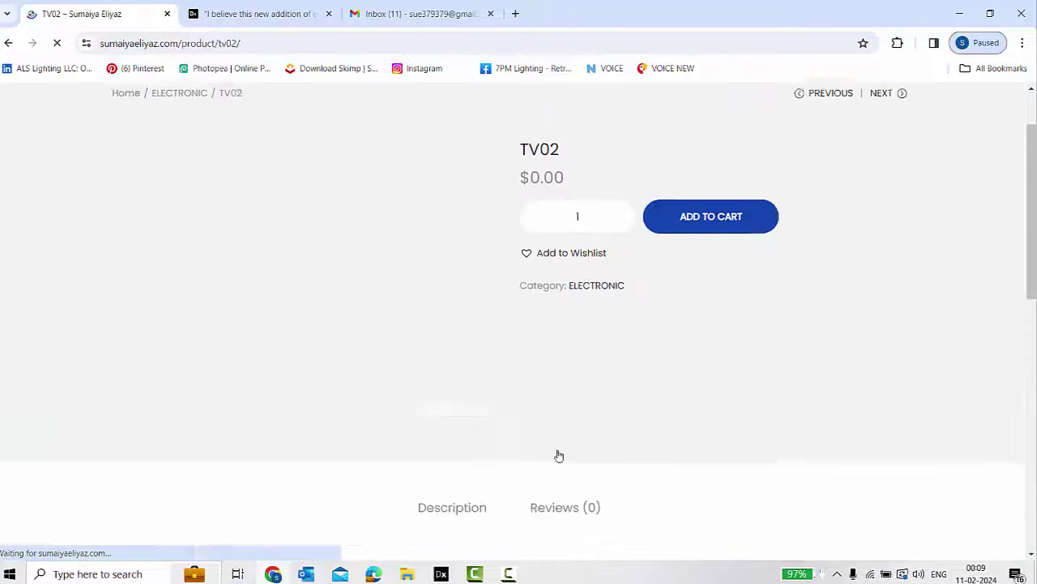
pyautogui.scroll(-2, 559, 452)
pyautogui.scroll(2, 532, 301)
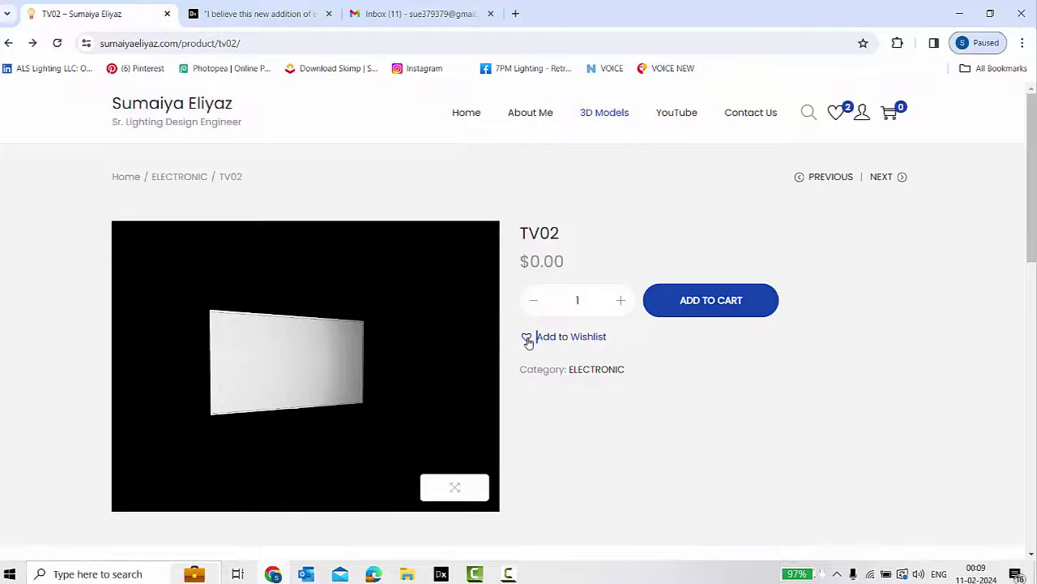
# - Add TV02 to the wishlist and glance at the DIALux dining plan before returning
pyautogui.click(527, 339)
pyautogui.click(571, 395)
pyautogui.hotkey('alt', 'Tab')
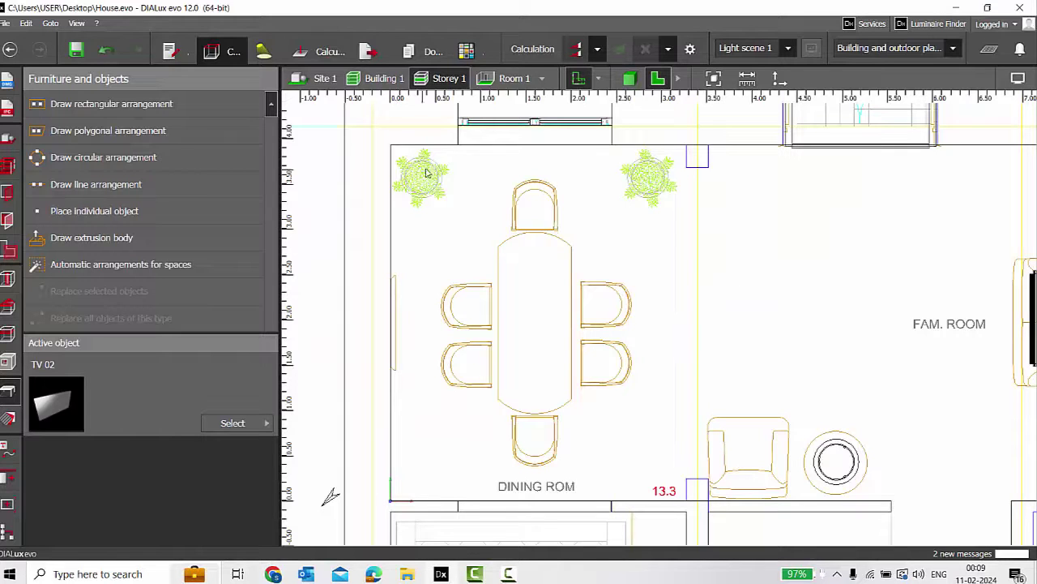
pyautogui.hotkey('alt', 'Tab')
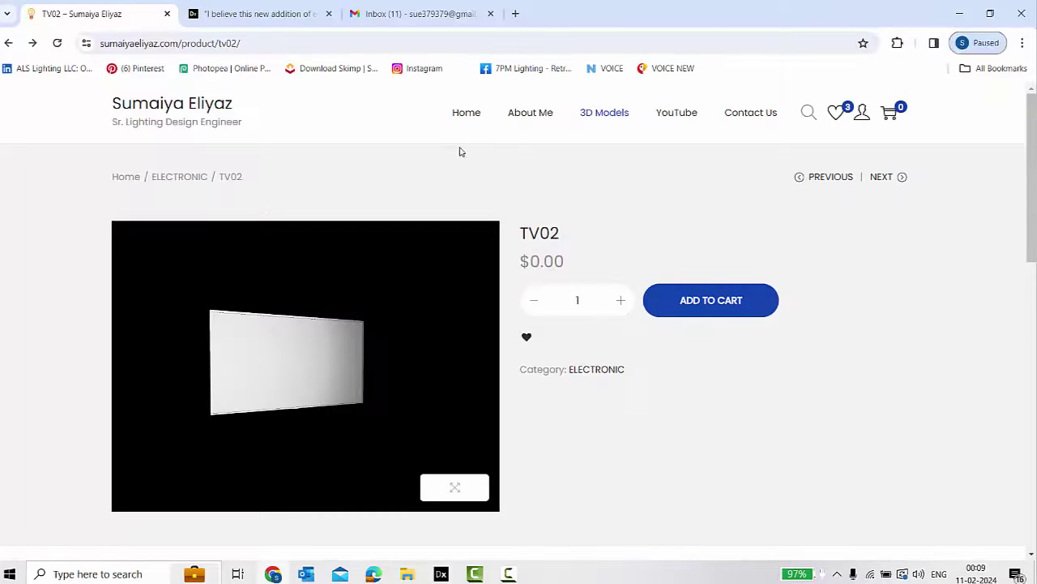
# - Browse the PLANTS category for PLANT 1, then return to the wishlist page
pyautogui.click(592, 113)
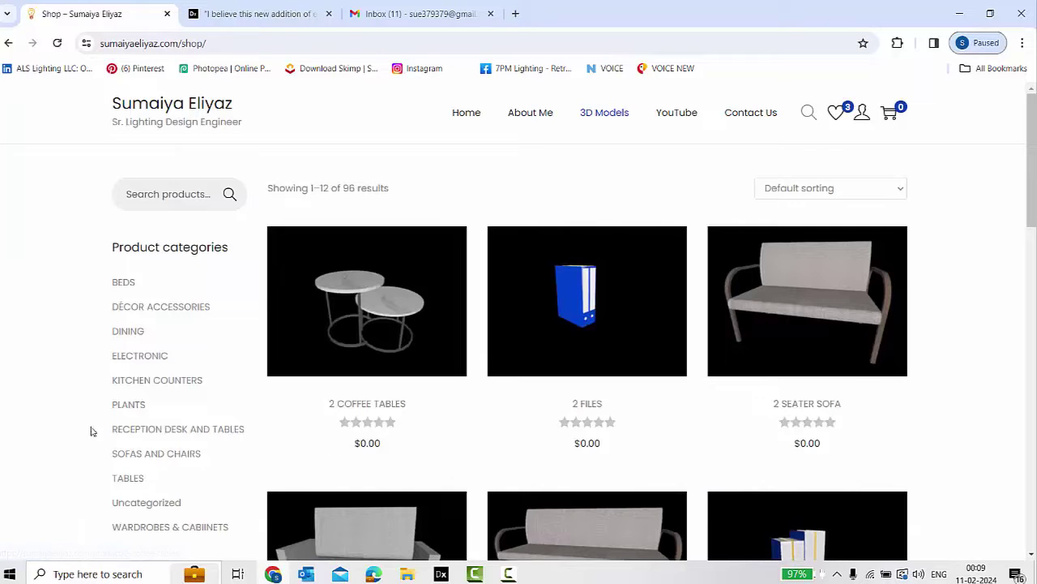
pyautogui.click(134, 409)
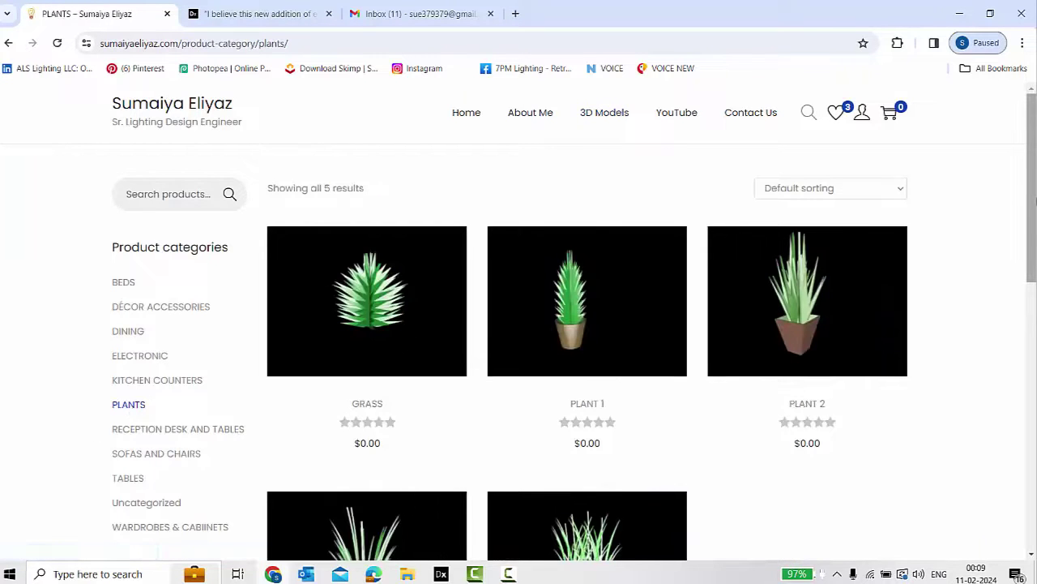
pyautogui.scroll(-2, 1016, 278)
pyautogui.scroll(3, 1021, 284)
pyautogui.scroll(-2, 1032, 296)
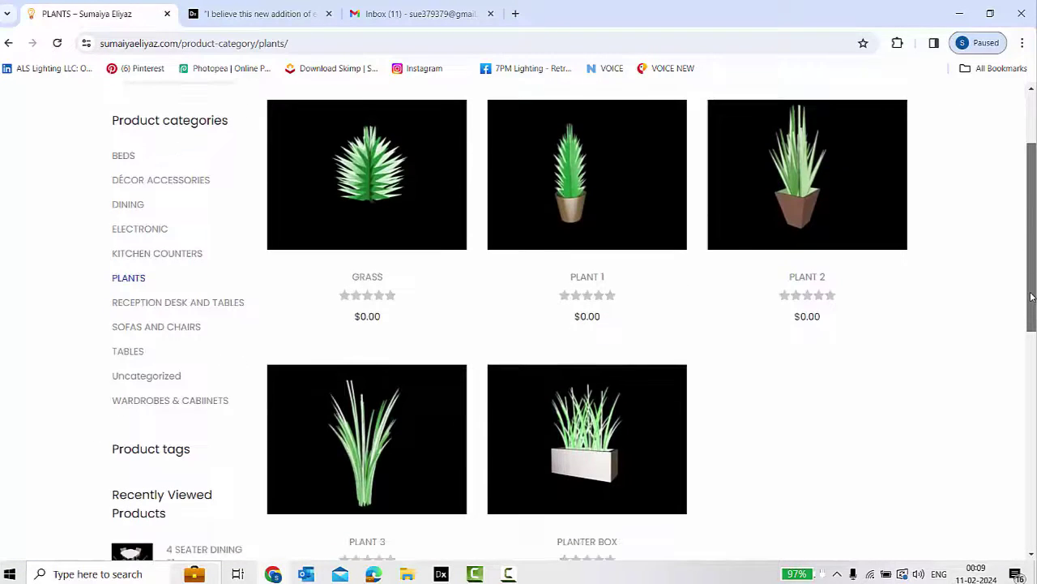
pyautogui.scroll(1, 1034, 293)
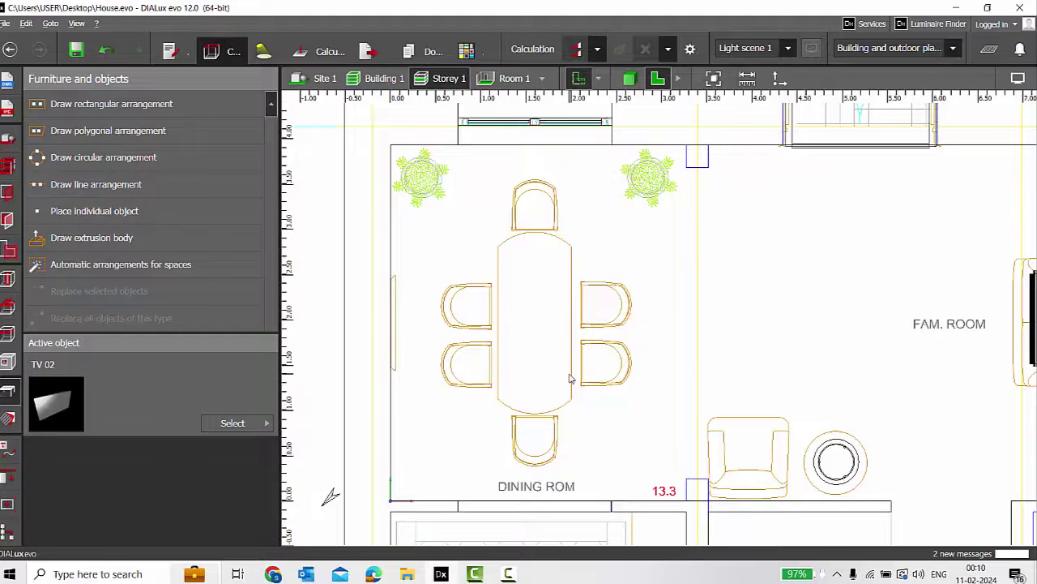
pyautogui.hotkey('alt', 'Tab')
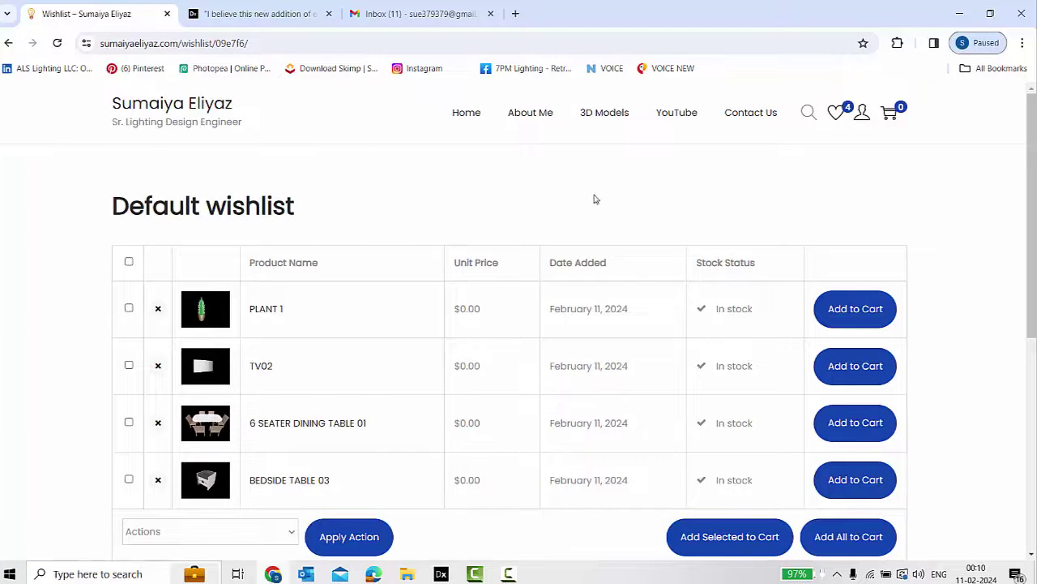
# - Filter the shop to TABLES and go back to the first page of tables
pyautogui.click(604, 112)
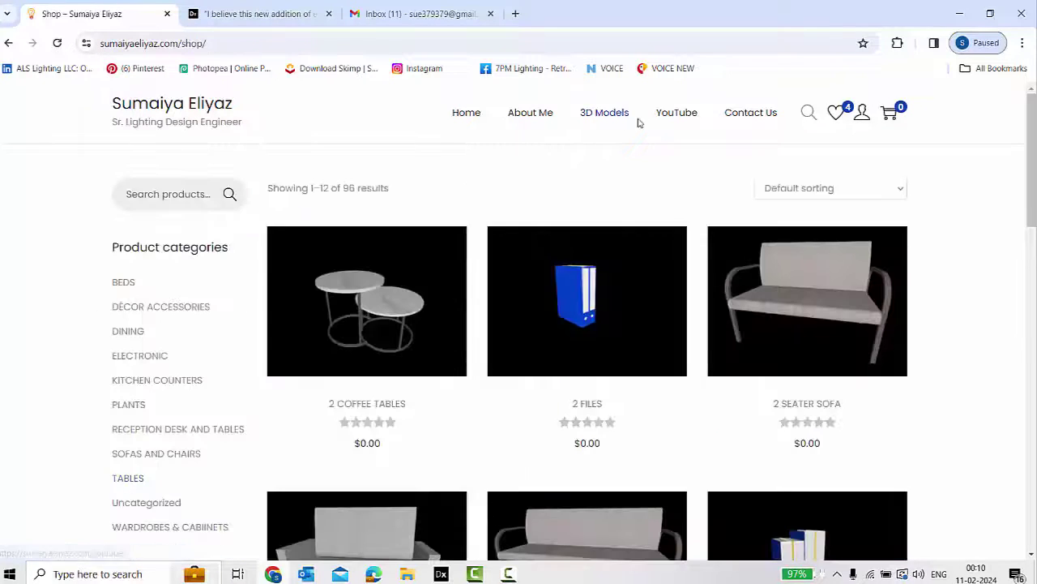
pyautogui.click(127, 478)
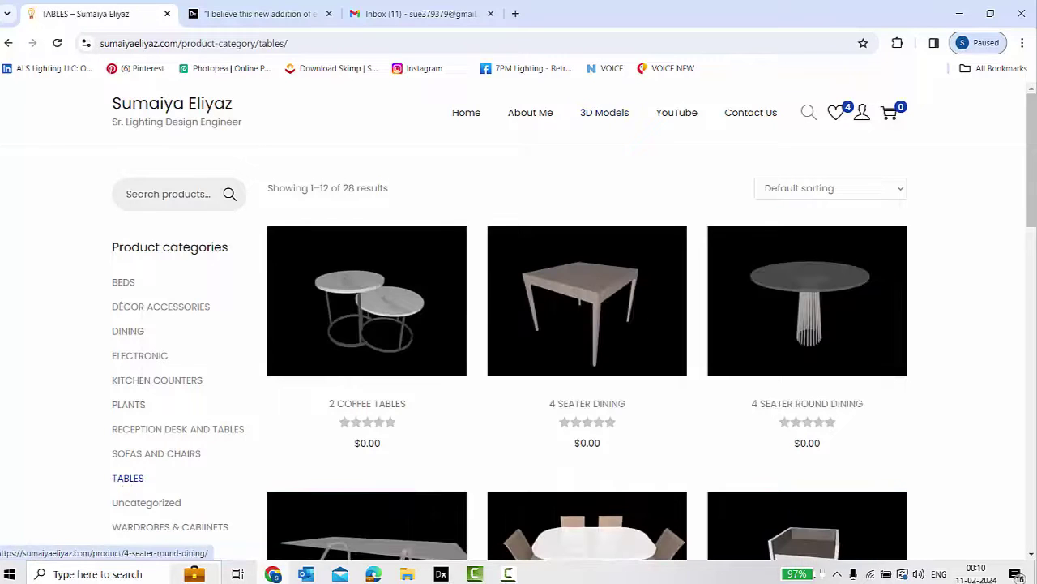
pyautogui.scroll(-3, 1034, 195)
pyautogui.scroll(-2, 567, 243)
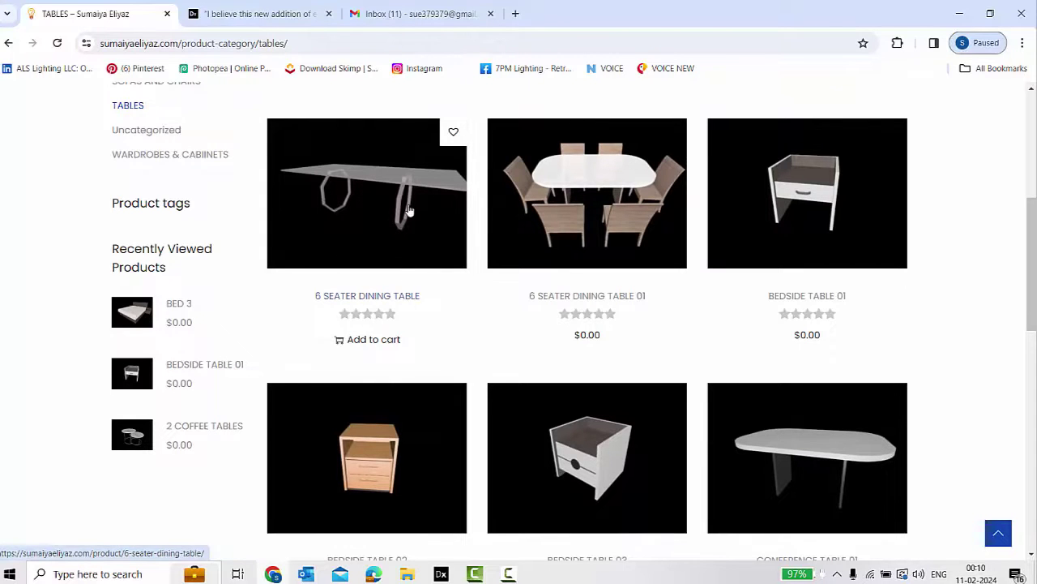
pyautogui.scroll(-2, 1035, 250)
pyautogui.scroll(-2, 957, 438)
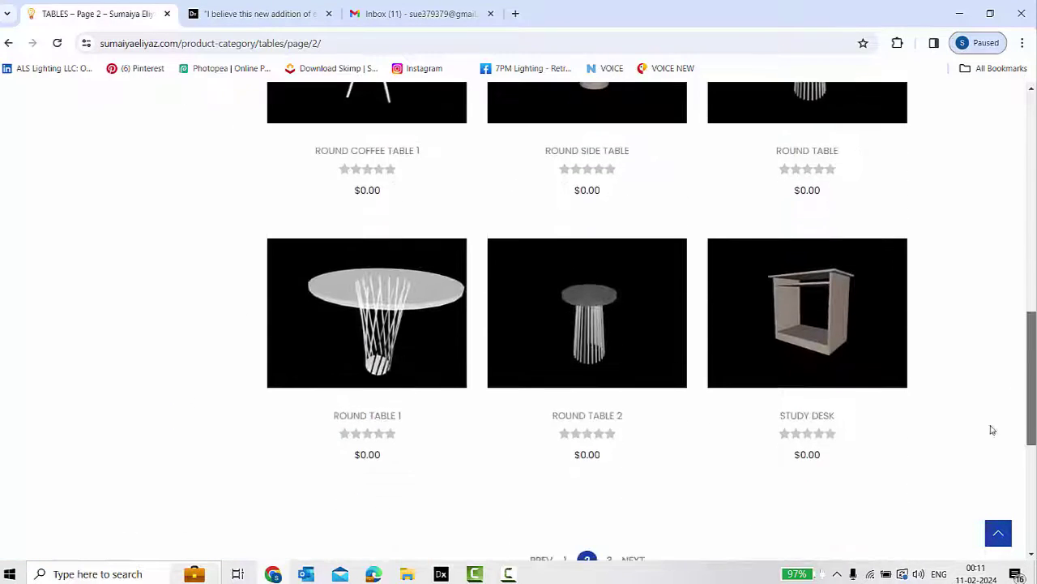
pyautogui.moveTo(1035, 321); pyautogui.dragTo(1034, 368)
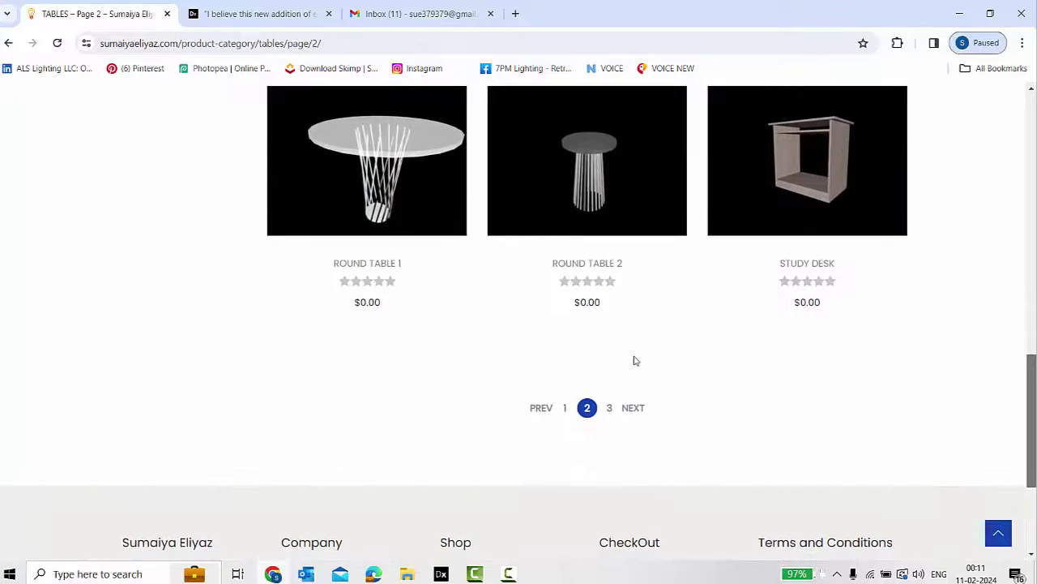
pyautogui.click(565, 409)
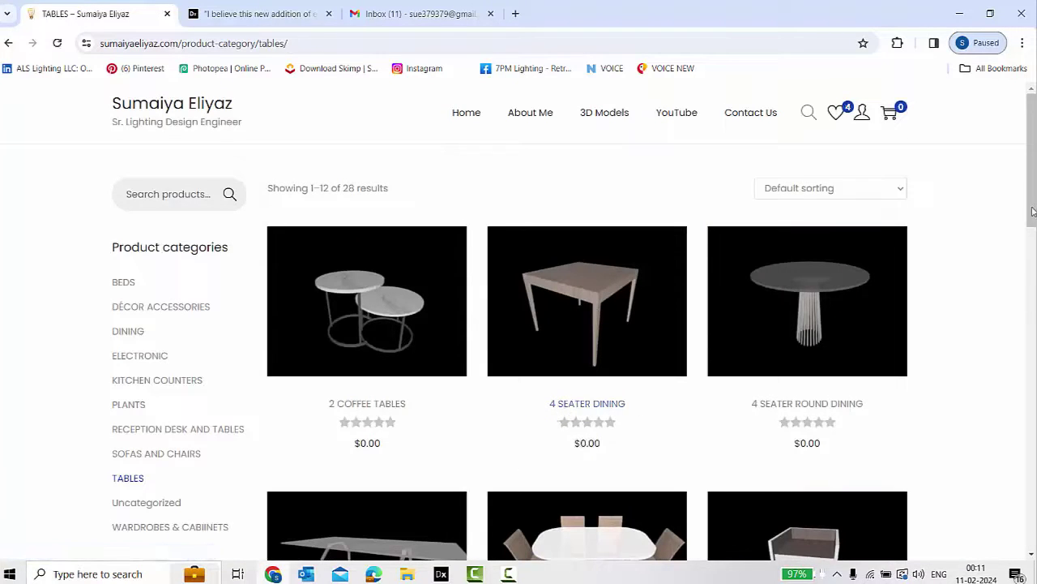
# - Open CONFERENCE TABLE 02, add it to the wishlist and view the Default wishlist
pyautogui.scroll(-1, 1033, 211)
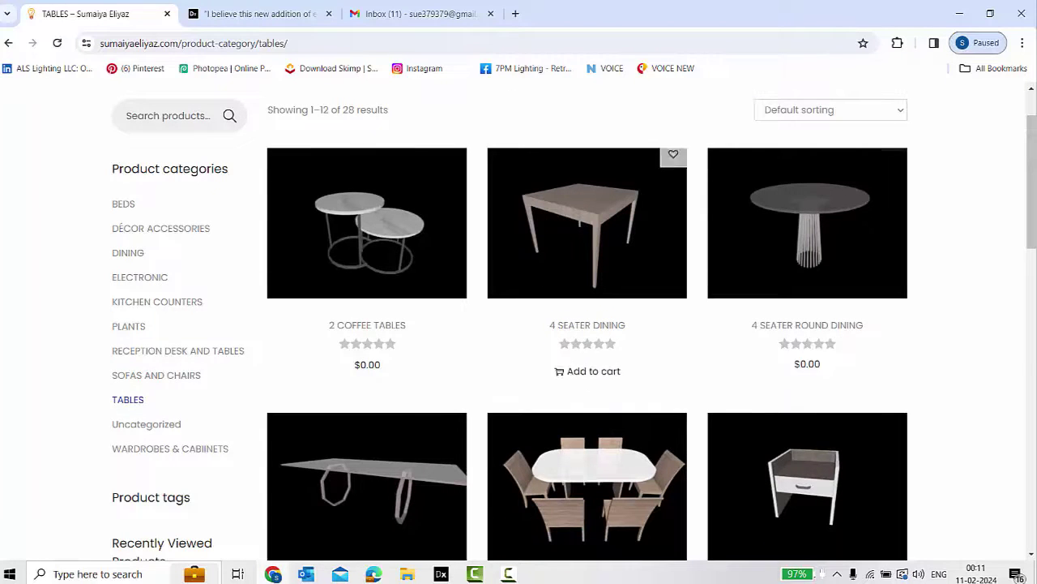
pyautogui.scroll(-5, 427, 343)
pyautogui.scroll(-4, 427, 343)
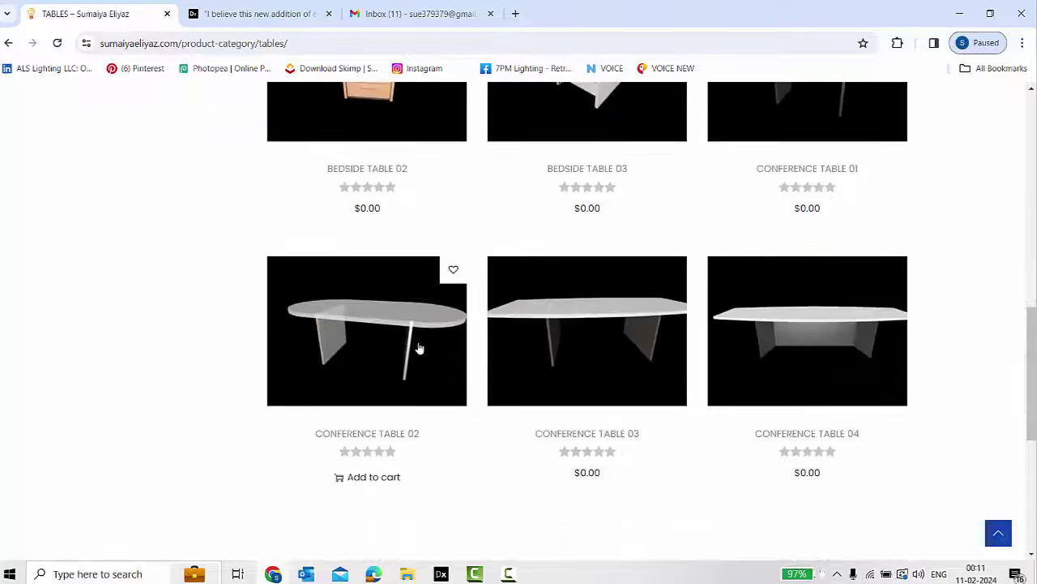
pyautogui.click(342, 336)
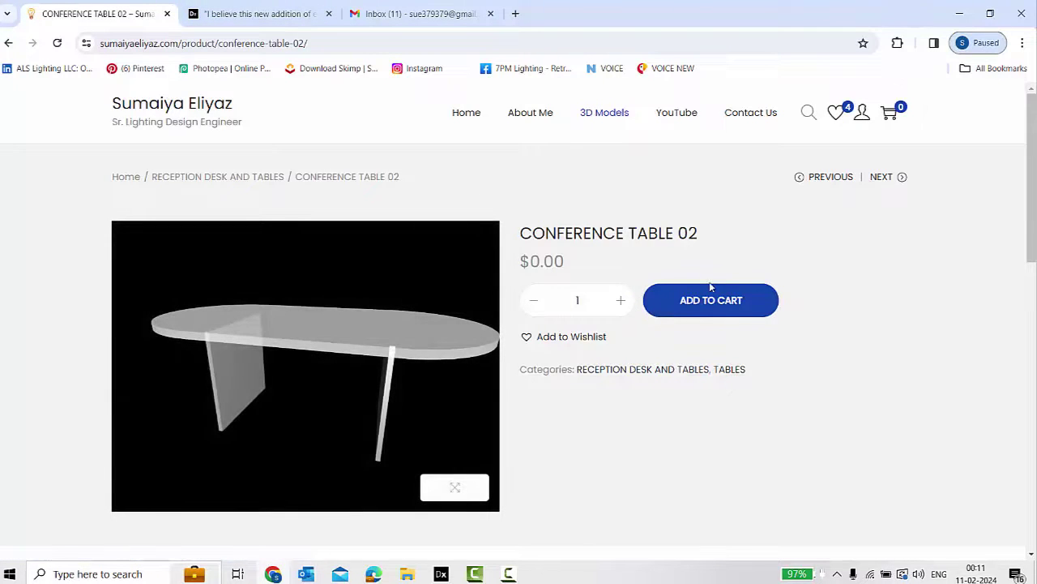
pyautogui.scroll(3, 218, 410)
pyautogui.scroll(-1, 680, 428)
pyautogui.click(551, 276)
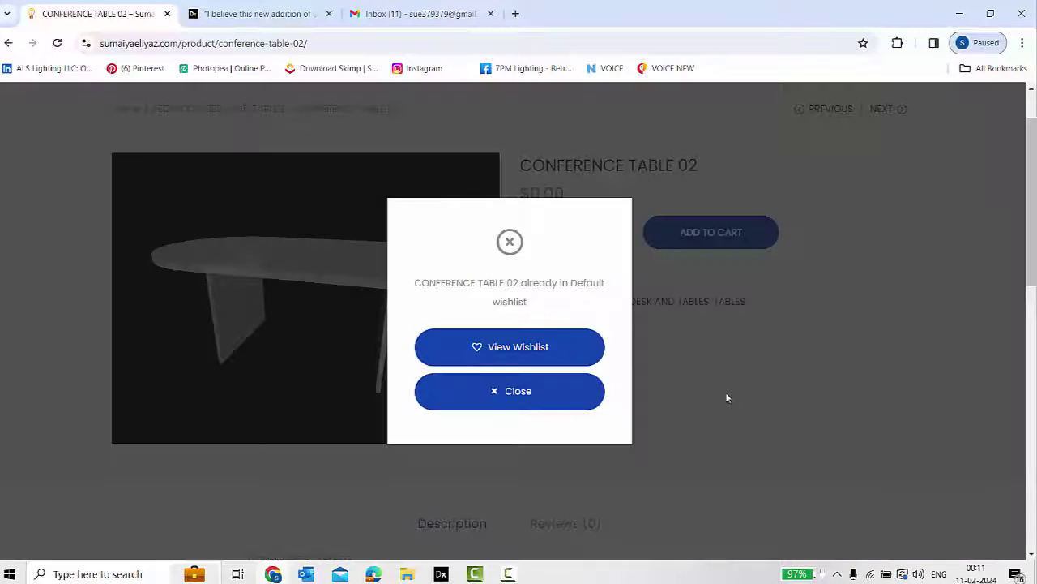
pyautogui.click(509, 347)
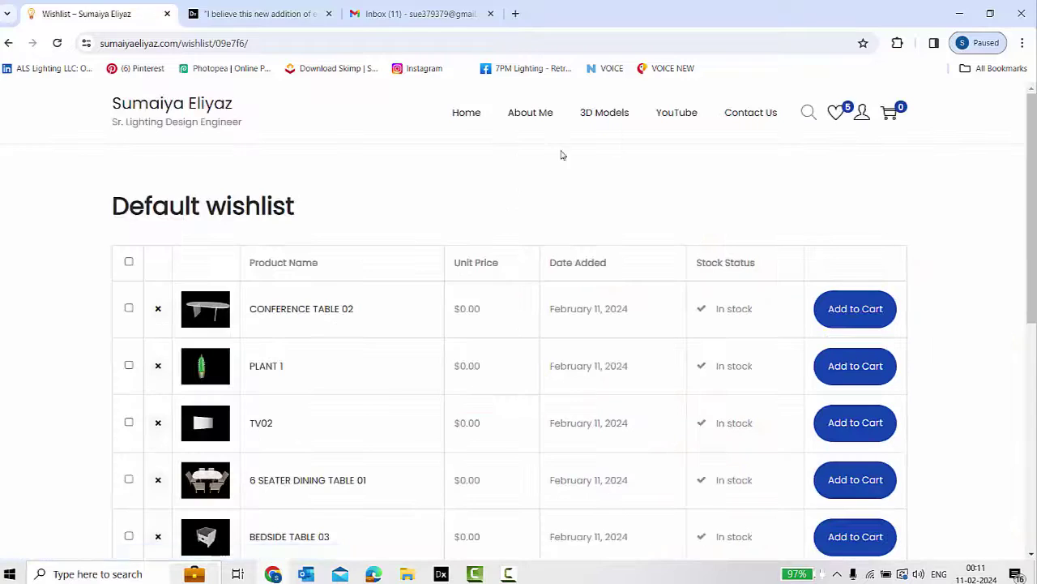
# - Filter the 3D models catalogue to Sofas and Chairs and open the CHAIR 04 page
pyautogui.click(606, 113)
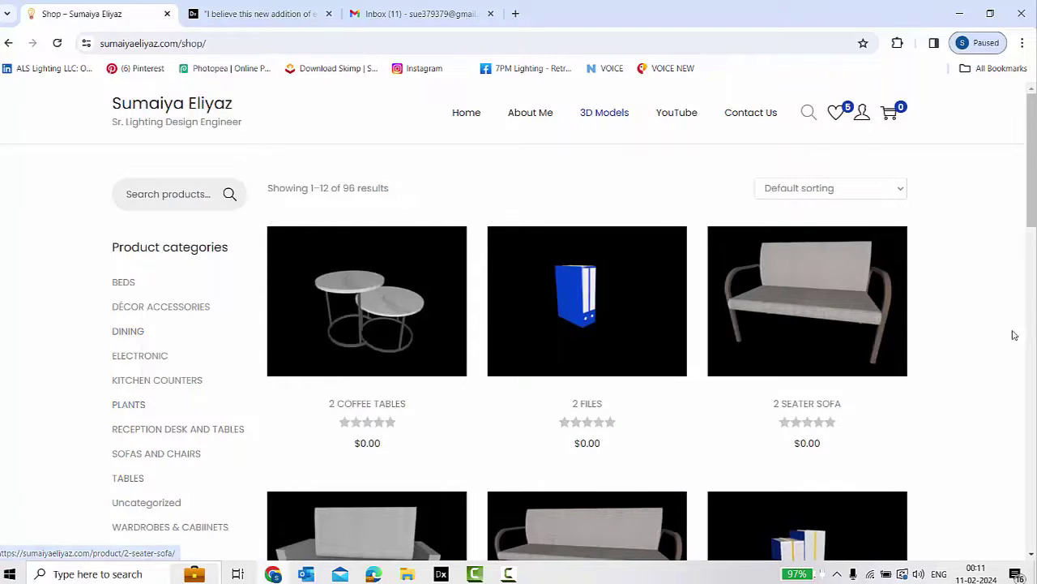
pyautogui.click(164, 455)
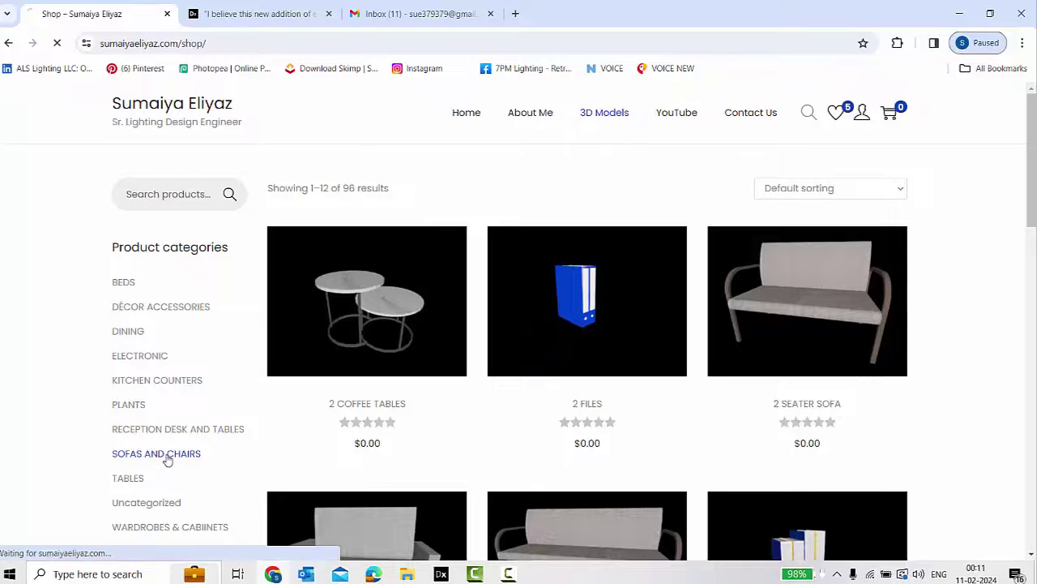
pyautogui.scroll(-4, 1029, 270)
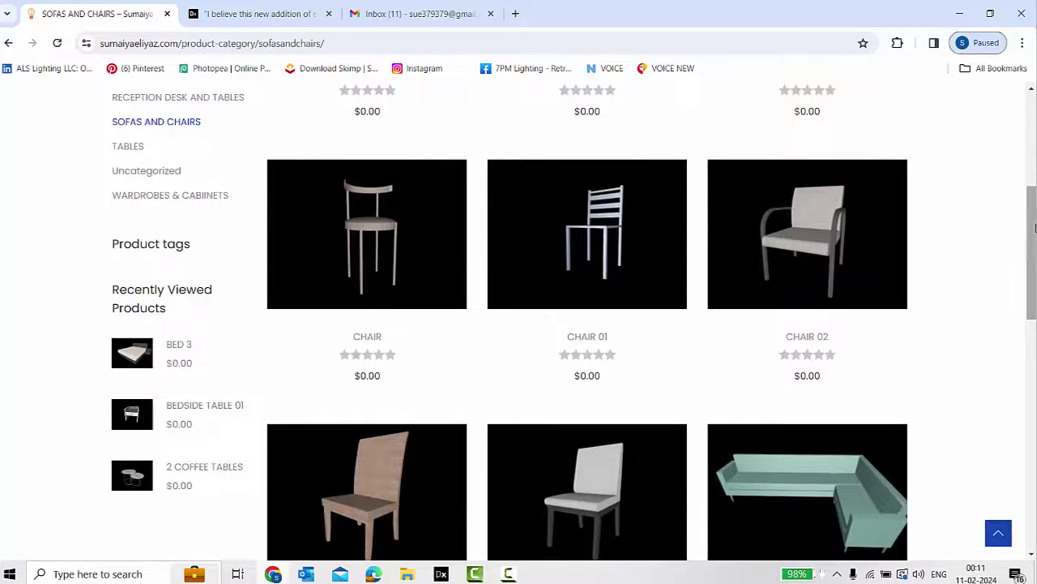
pyautogui.scroll(-2, 684, 306)
pyautogui.moveTo(587, 491)
pyautogui.click(591, 301)
# - Inspect the enlarged CHAIR 04 image, then add the chair to the Default wishlist
pyautogui.click(502, 324)
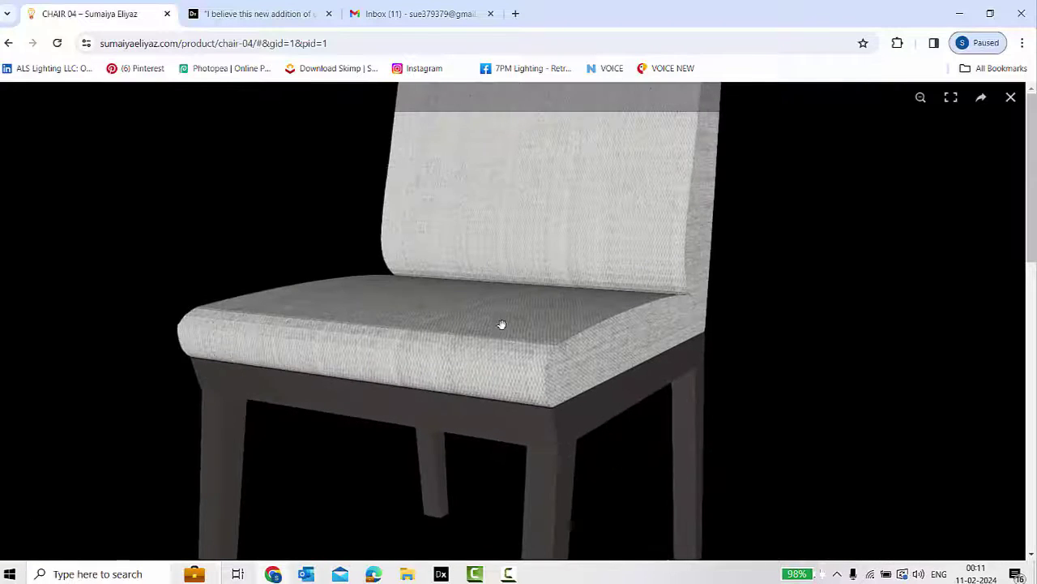
pyautogui.moveTo(500, 344); pyautogui.dragTo(486, 297)
pyautogui.click(510, 267)
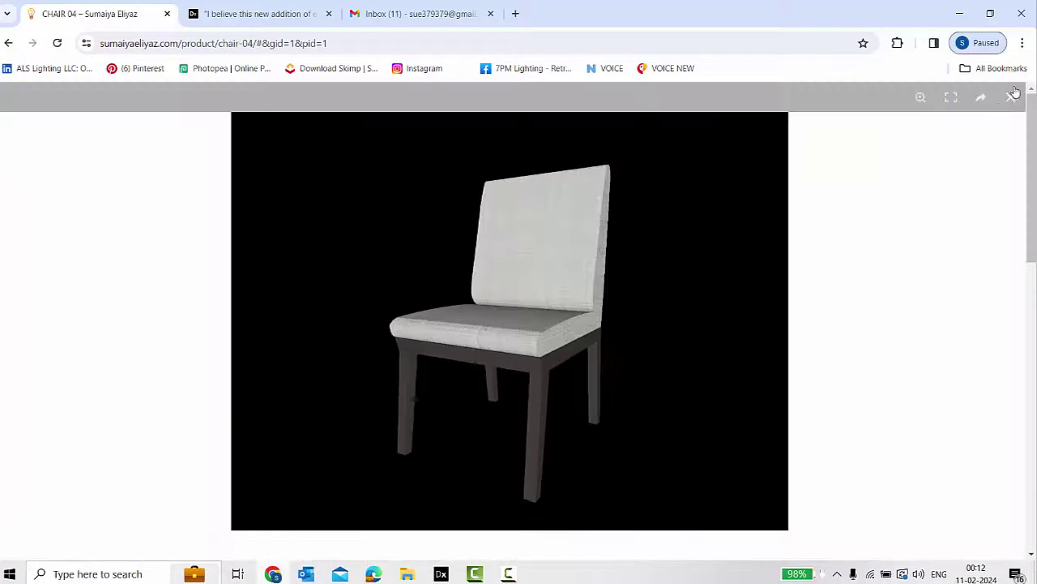
pyautogui.click(1012, 98)
pyautogui.click(530, 334)
# - Open the Default wishlist, glancing briefly at the DIALux floor plan
pyautogui.click(523, 346)
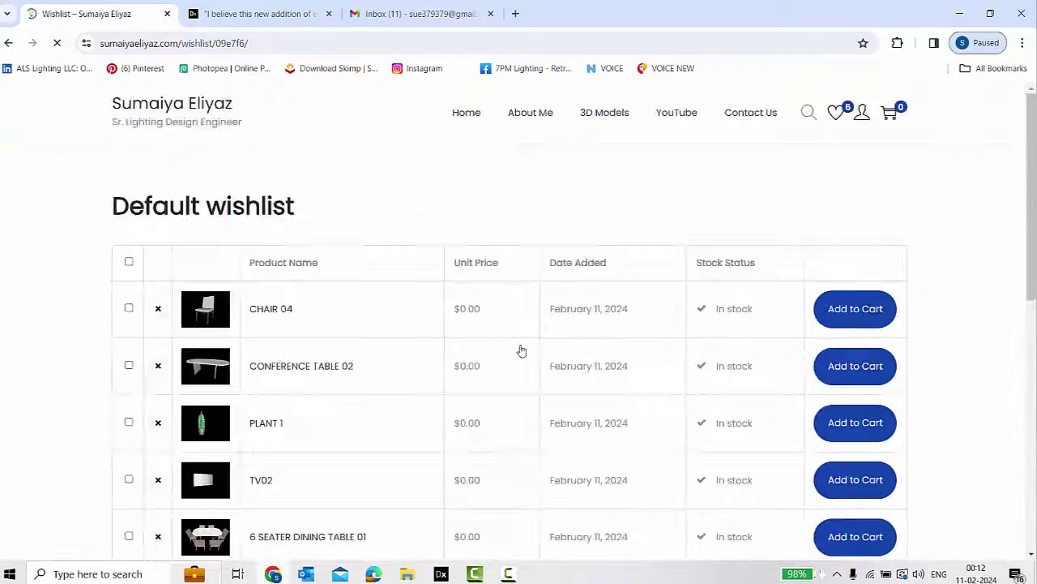
pyautogui.hotkey('alt', 'Tab')
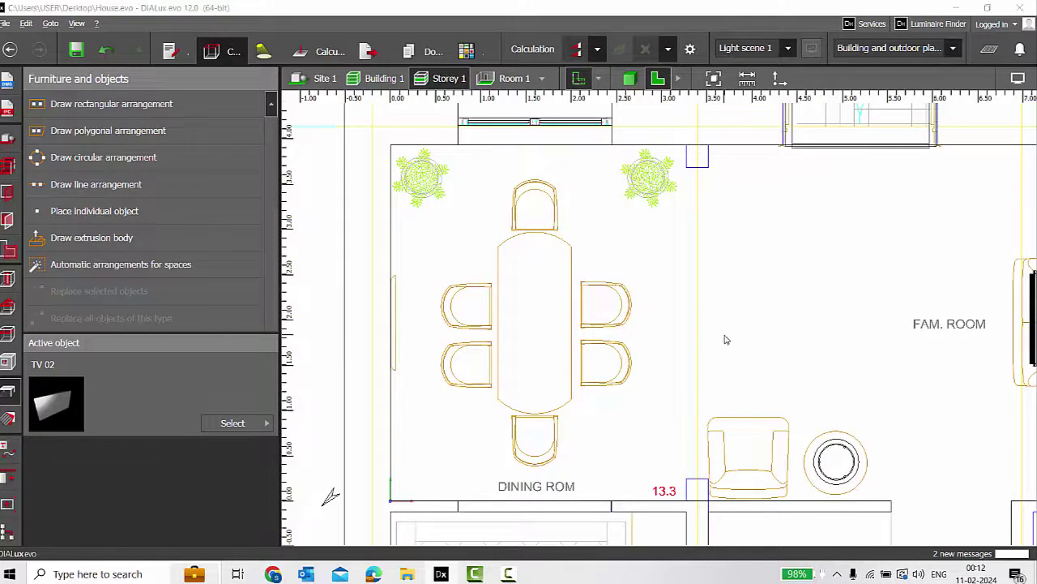
pyautogui.hotkey('alt', 'Tab')
pyautogui.moveTo(1034, 174); pyautogui.dragTo(989, 324)
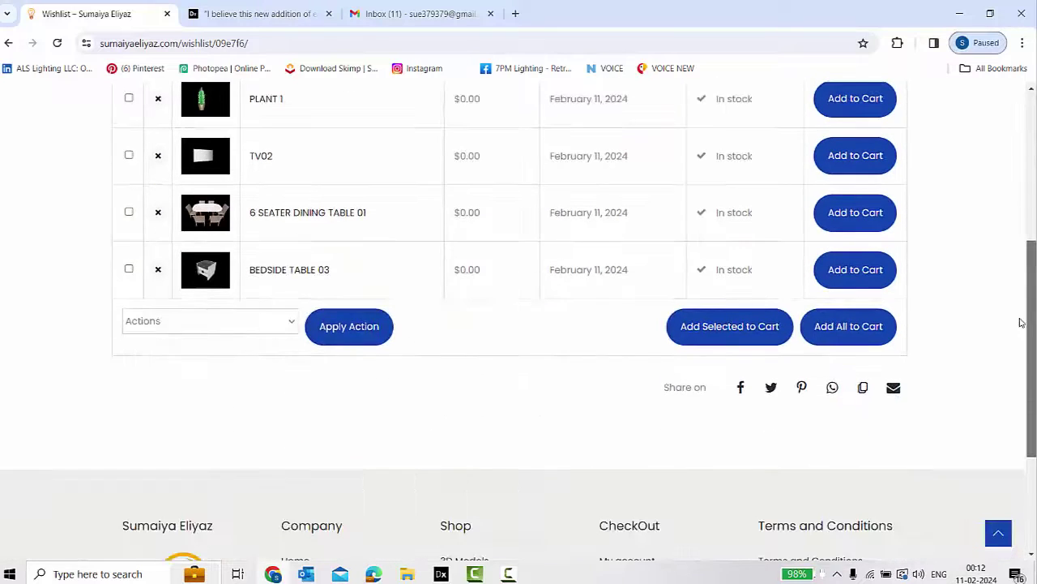
# - Add all six wishlist models to the cart and view the cart contents
pyautogui.click(845, 336)
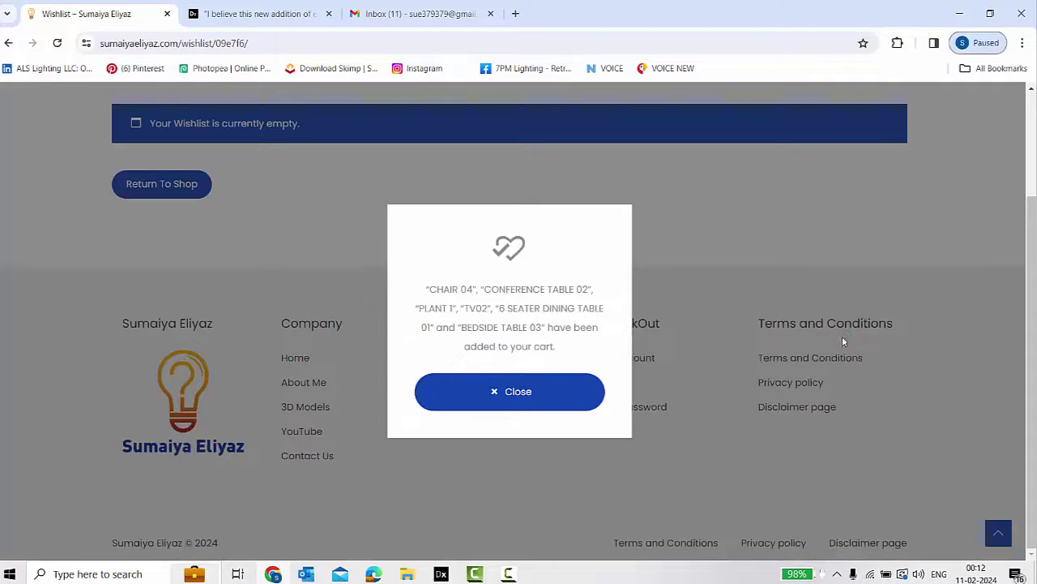
pyautogui.click(842, 341)
pyautogui.scroll(2, 892, 324)
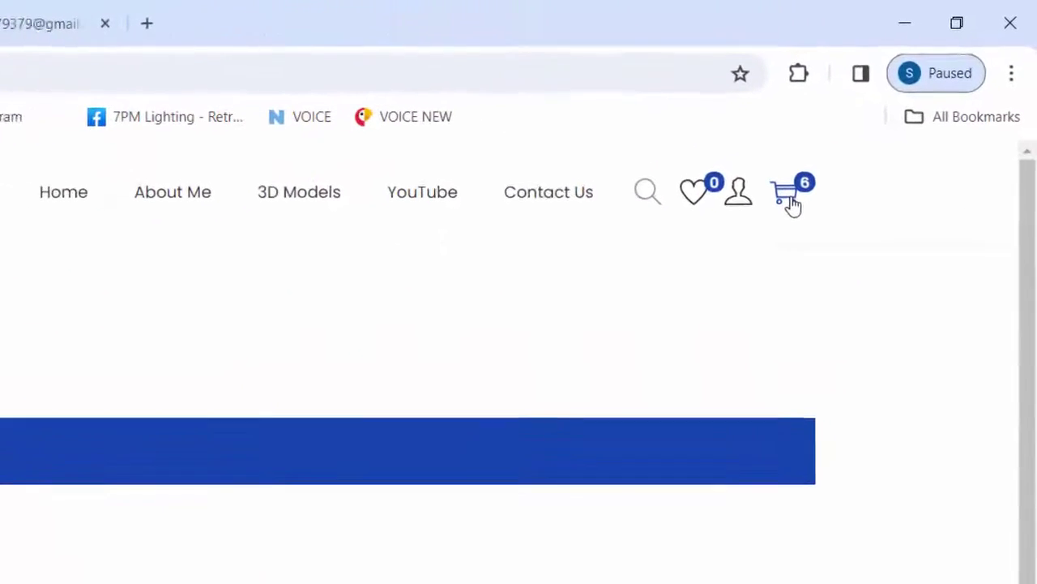
pyautogui.click(891, 116)
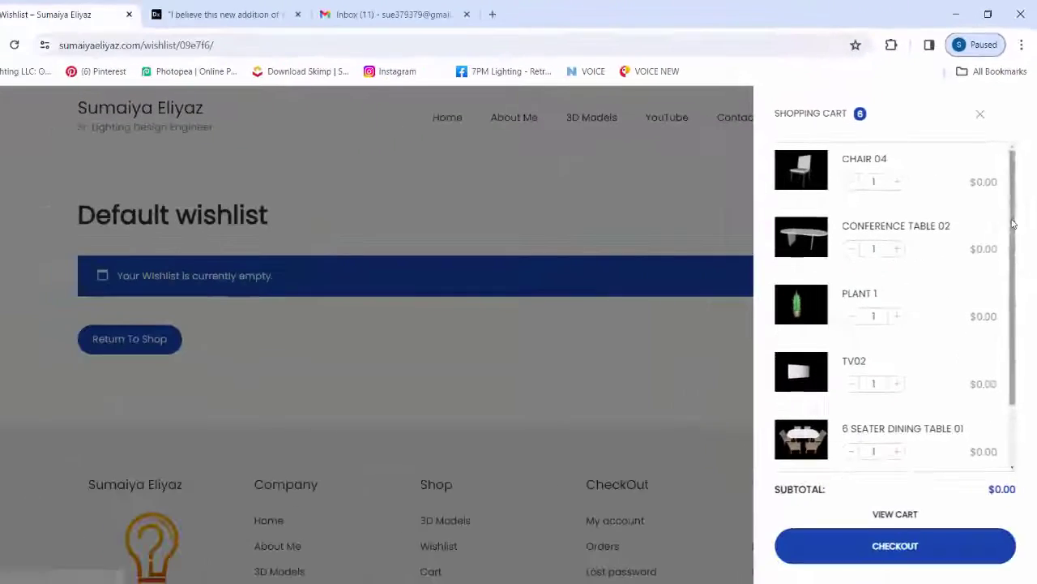
pyautogui.scroll(-3, 973, 284)
pyautogui.scroll(1, 1013, 259)
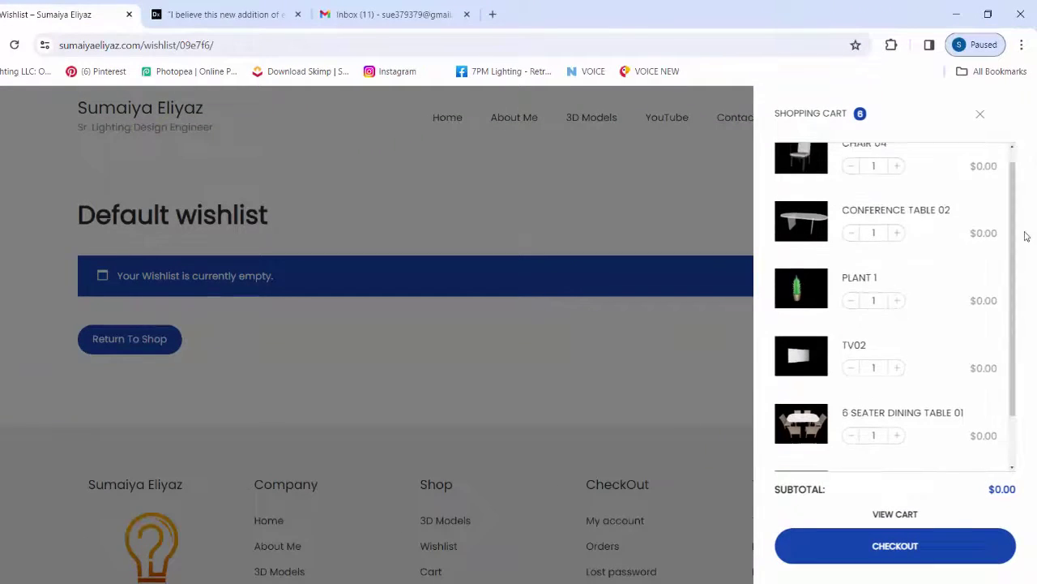
# - Proceed to checkout with the cart models and attempt to place the order
pyautogui.click(893, 545)
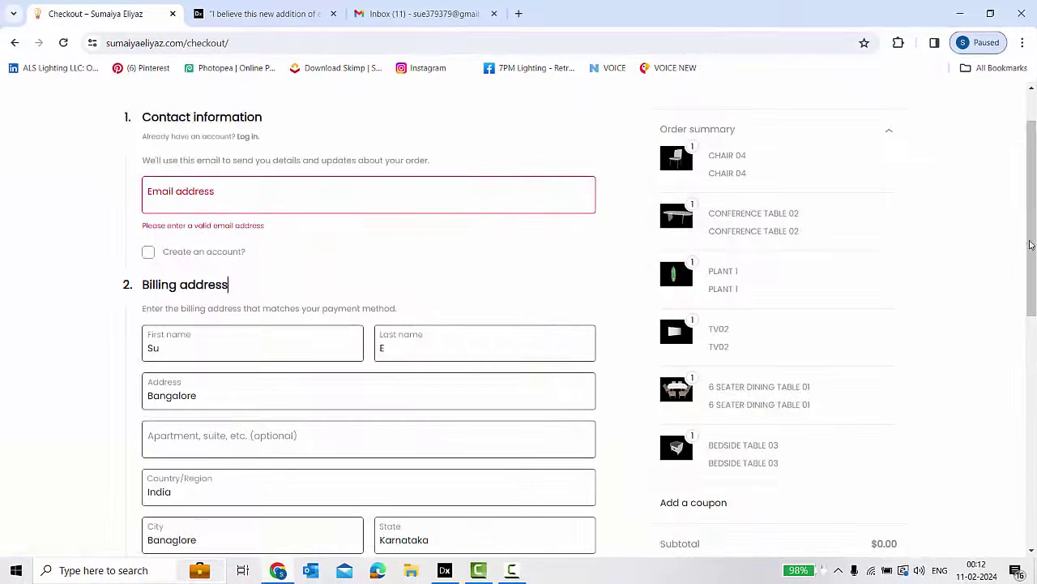
pyautogui.scroll(1, 1022, 235)
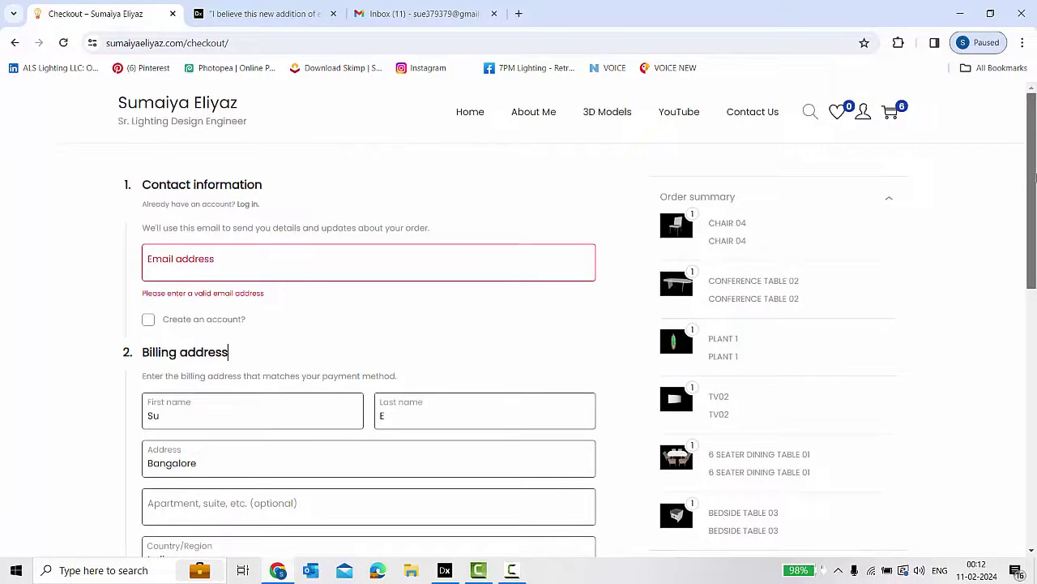
pyautogui.moveTo(1036, 189); pyautogui.dragTo(1036, 317)
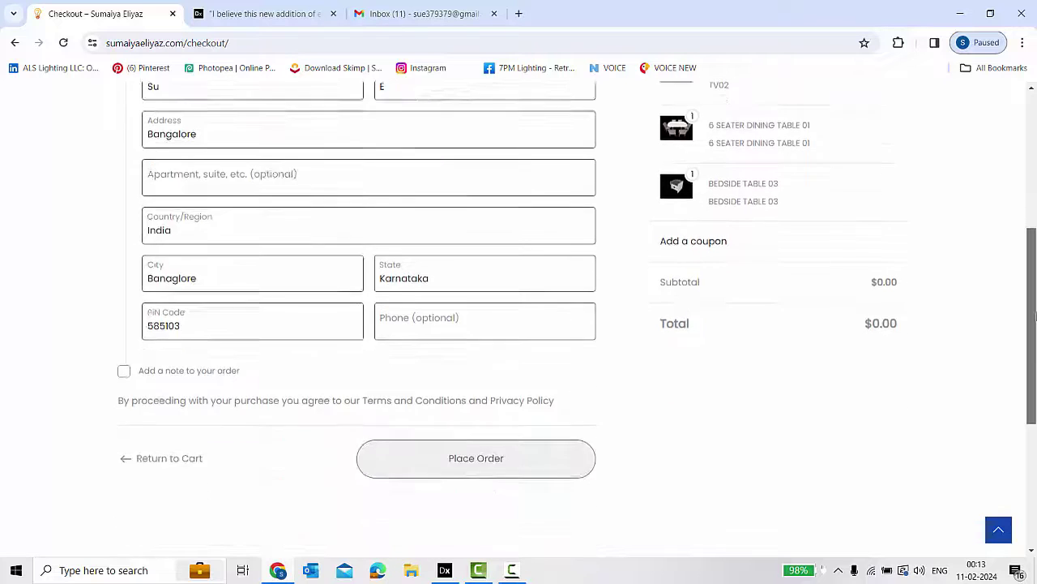
pyautogui.click(476, 454)
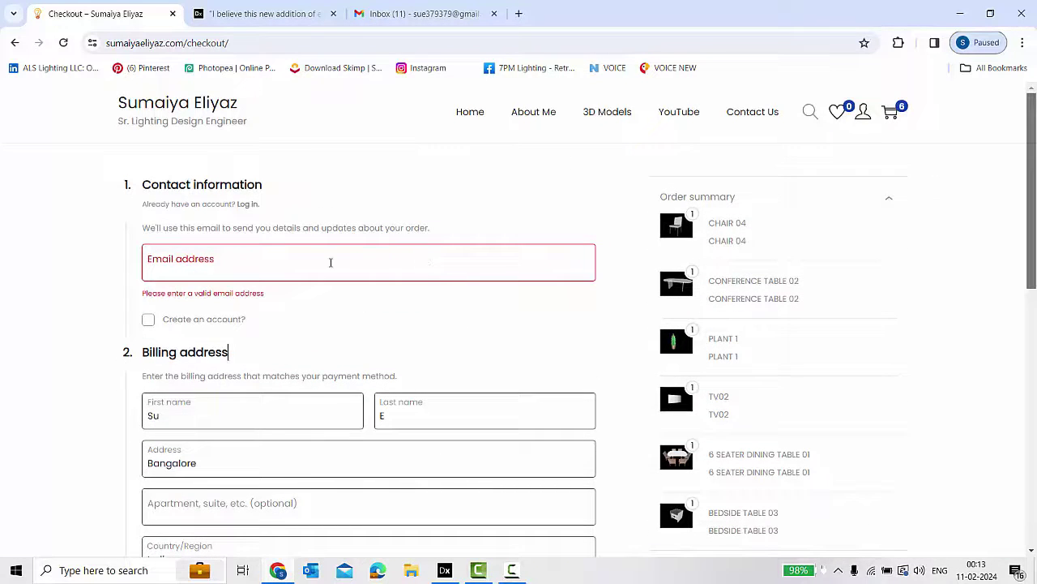
pyautogui.click(331, 261)
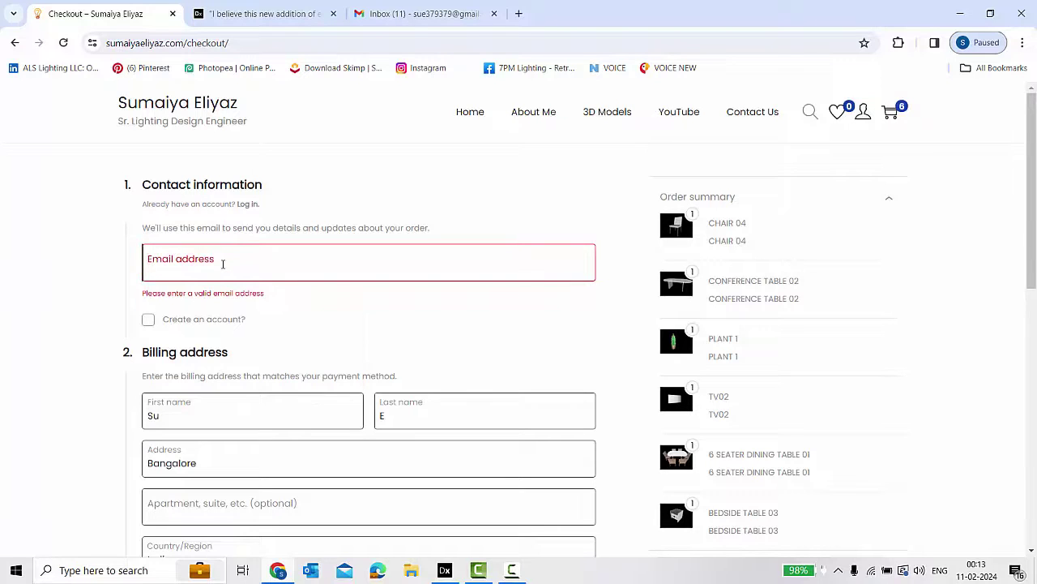
pyautogui.scroll(-1, 221, 270)
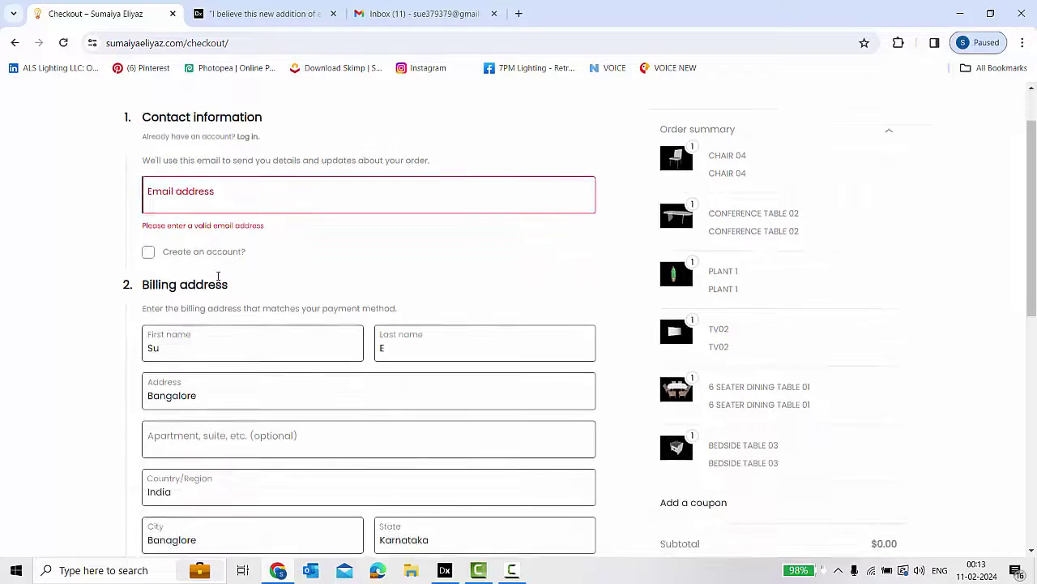
pyautogui.scroll(-1, 217, 281)
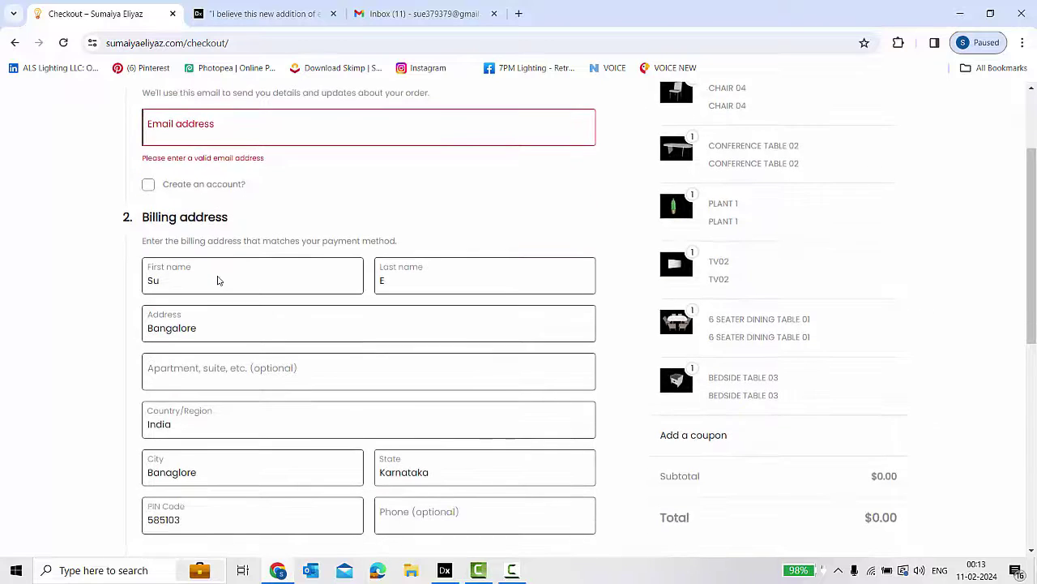
pyautogui.moveTo(1034, 219); pyautogui.dragTo(1034, 410)
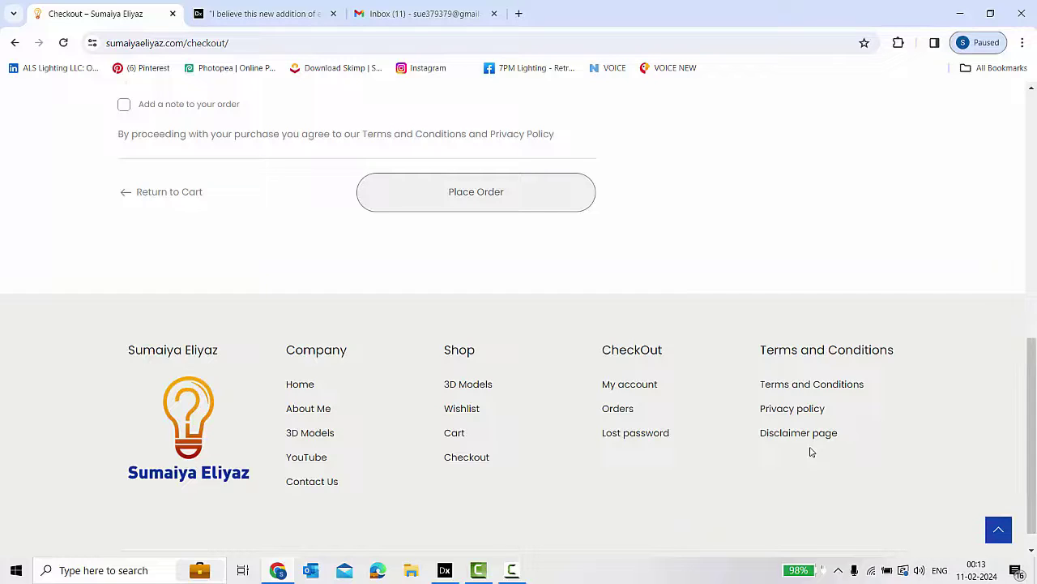
pyautogui.scroll(-1, 811, 451)
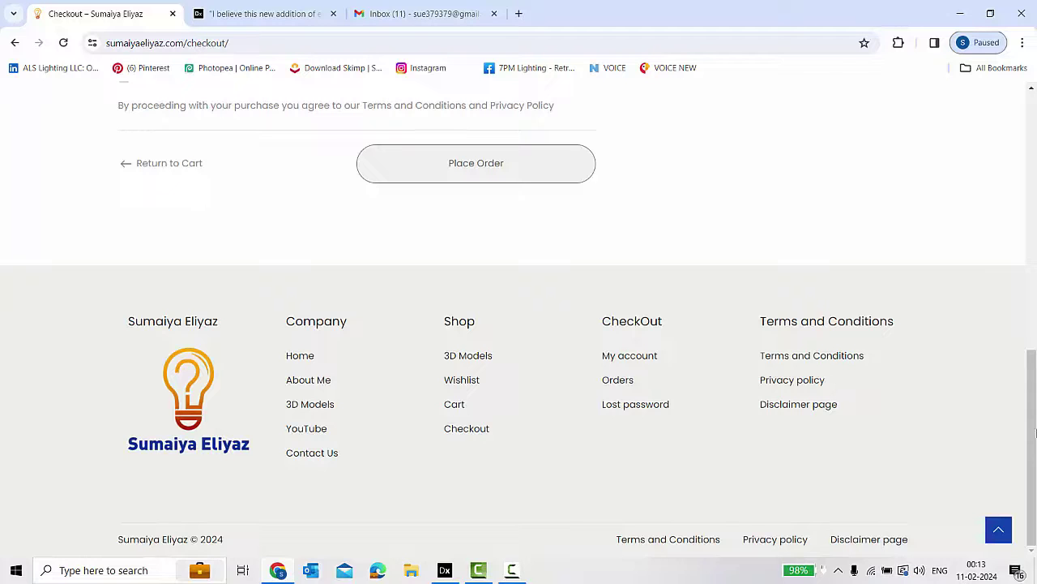
# - Enter the contact e-mail address and place the $0.00 order
pyautogui.click(476, 163)
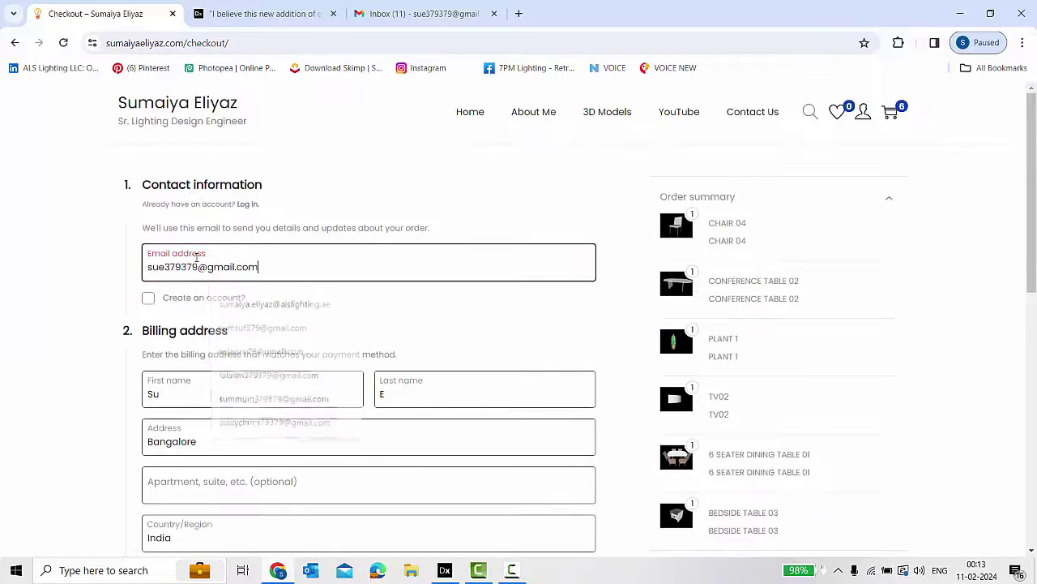
pyautogui.scroll(-2, 490, 226)
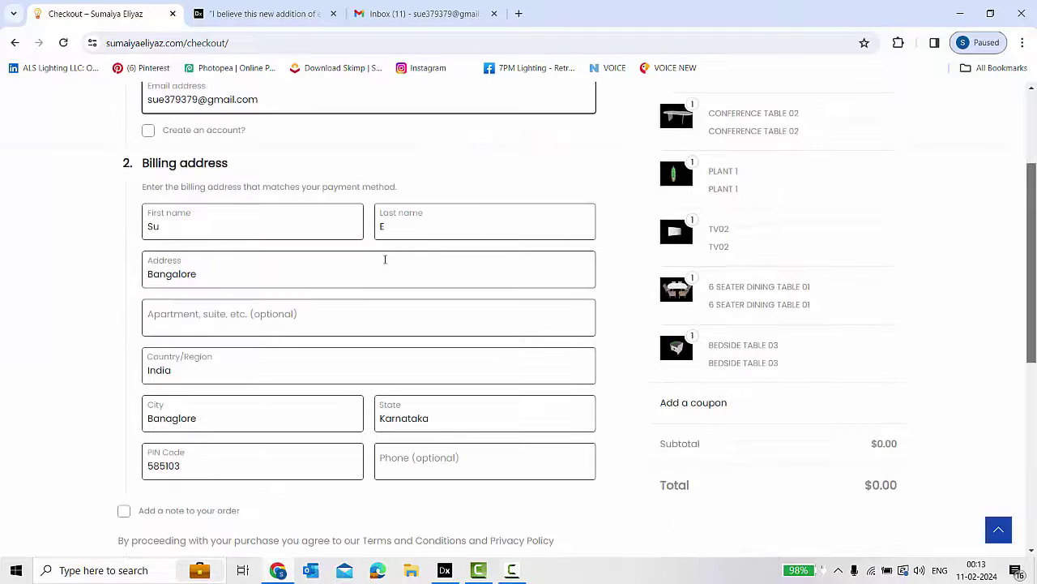
pyautogui.click(274, 271)
pyautogui.scroll(-2, 446, 389)
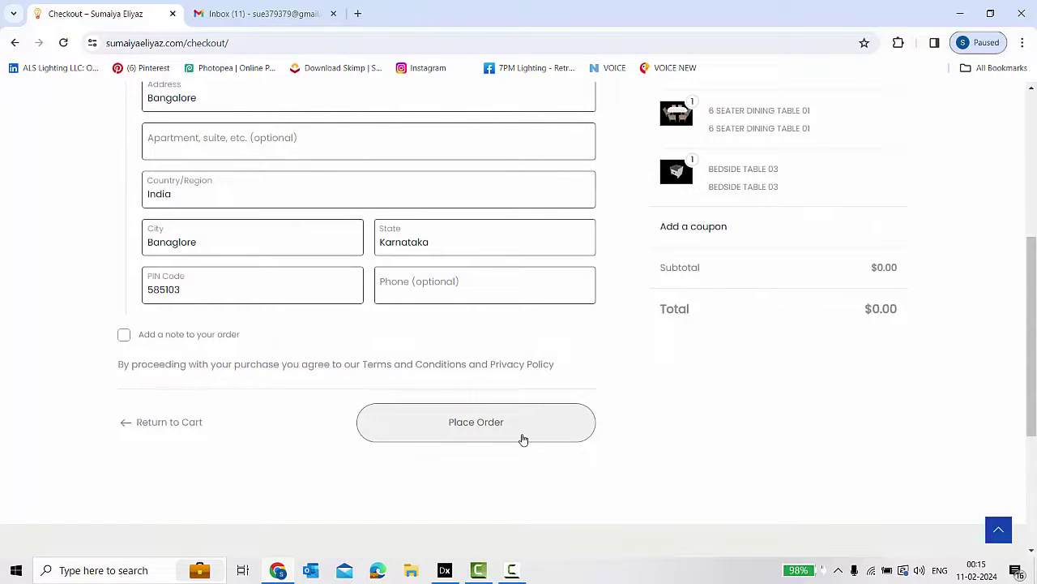
pyautogui.click(521, 439)
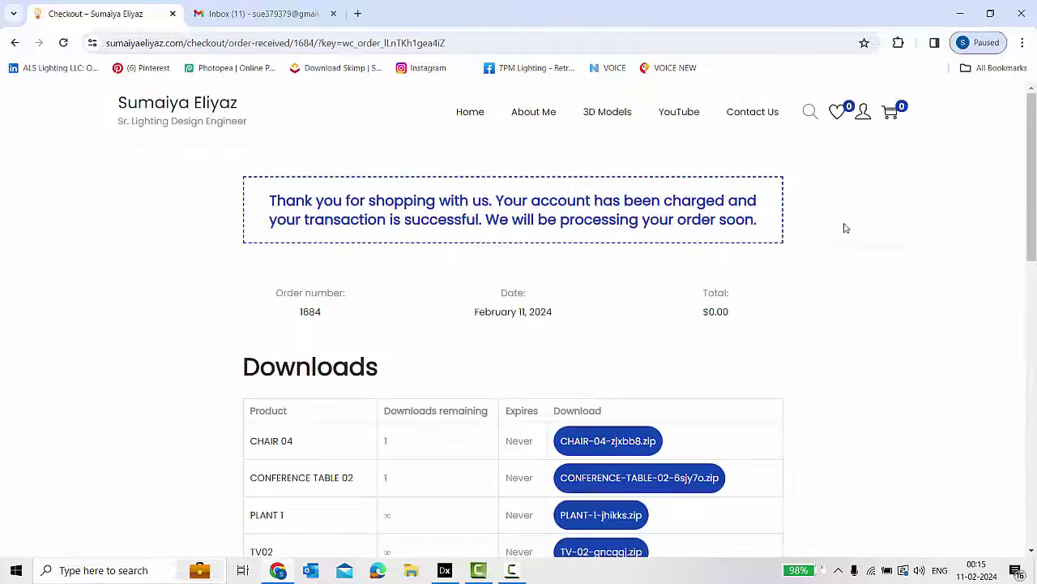
# - Open the order-complete email in Gmail and download the CHAIR-04 zip archive
pyautogui.click(258, 14)
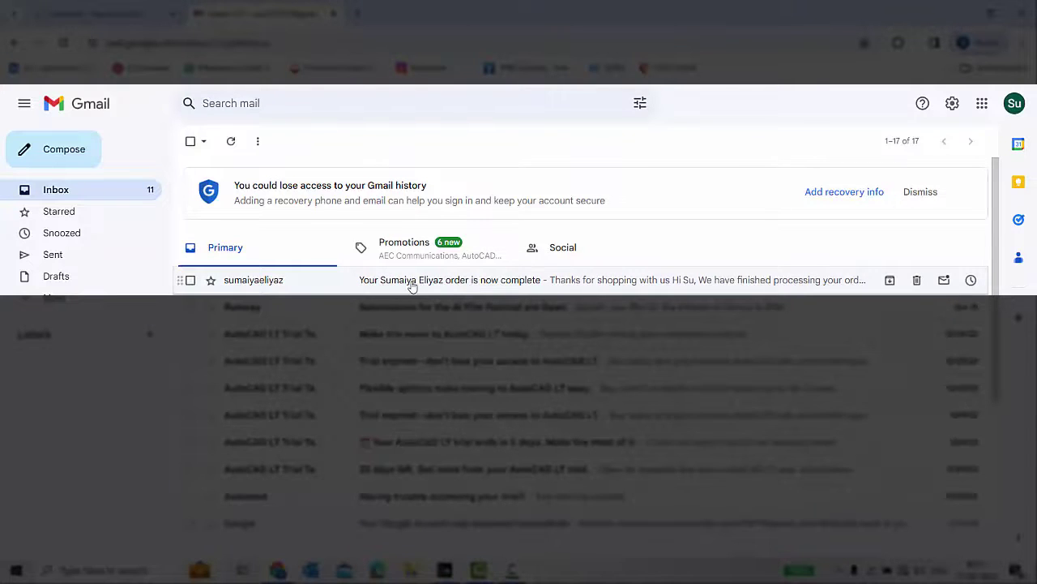
pyautogui.click(412, 284)
pyautogui.scroll(-3, 998, 235)
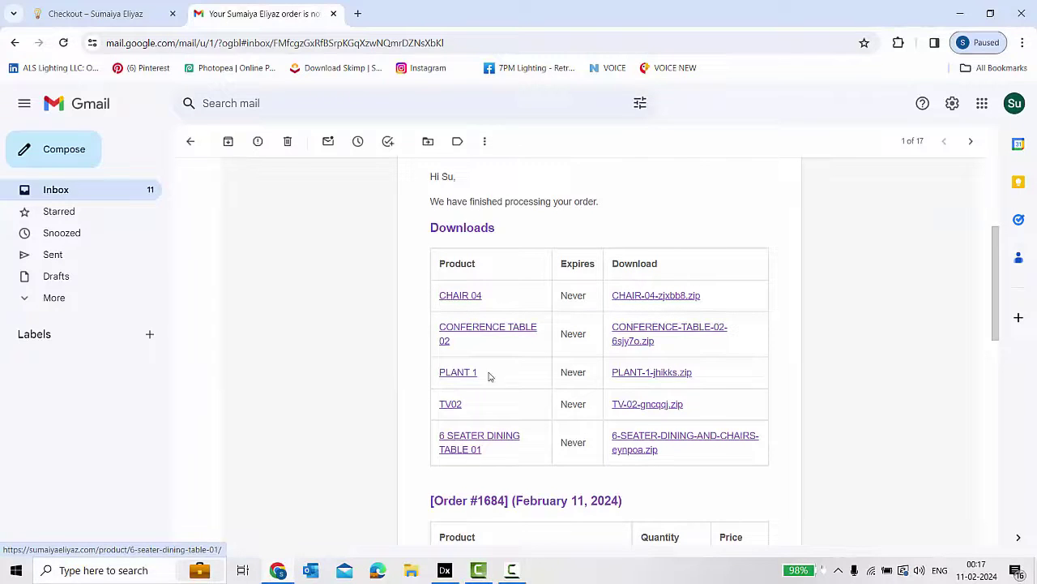
pyautogui.click(676, 297)
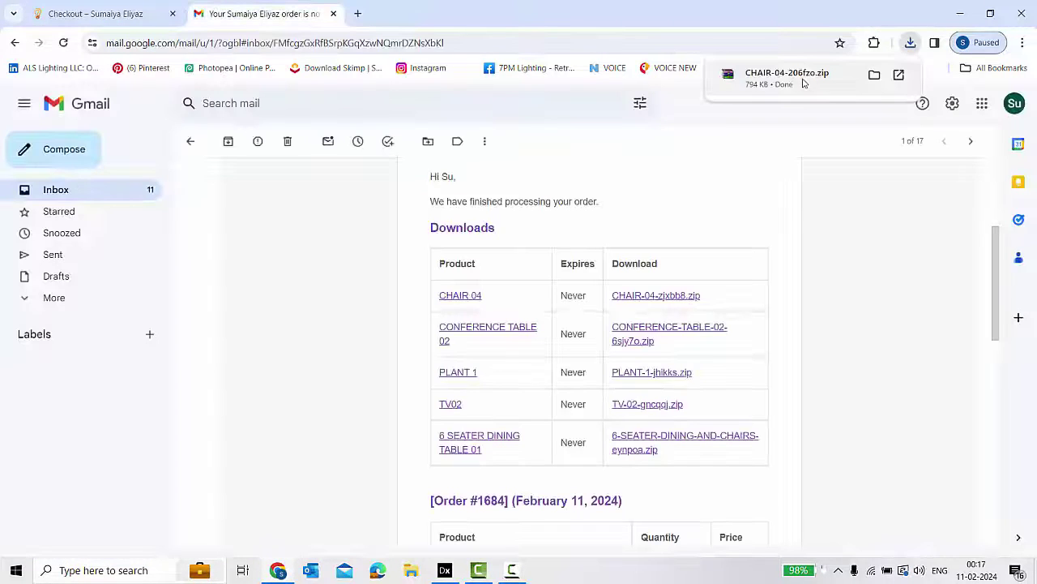
pyautogui.click(445, 569)
pyautogui.hotkey('alt', 'Tab')
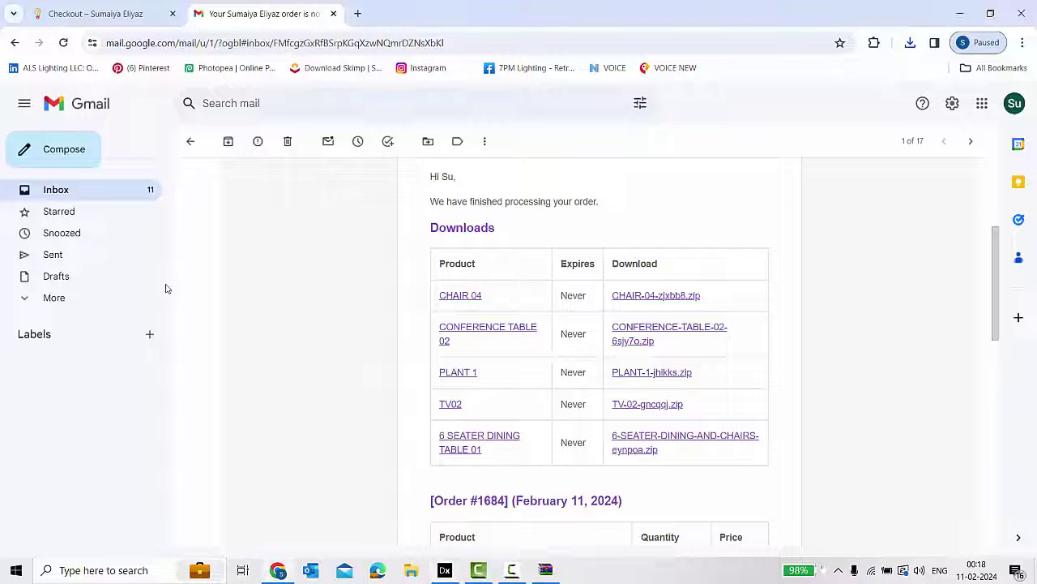
# - Drop CHAIR 04.dxobj from the archive into the floor plan and view it in 3D
pyautogui.click(545, 570)
pyautogui.click(69, 150)
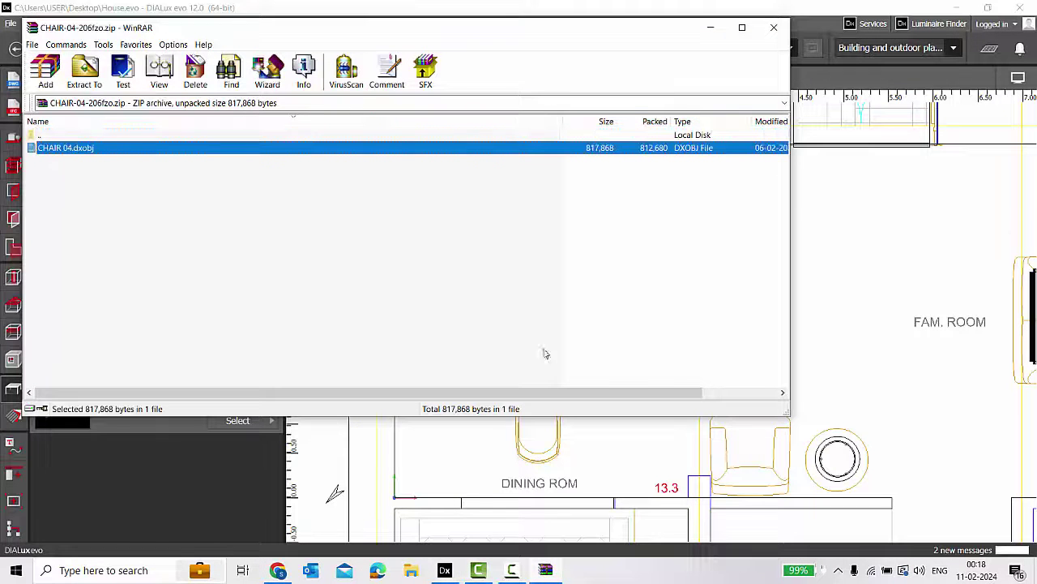
pyautogui.moveTo(53, 149)
pyautogui.mouseDown()
pyautogui.moveTo(925, 272)
pyautogui.moveTo(655, 194)
pyautogui.mouseUp()
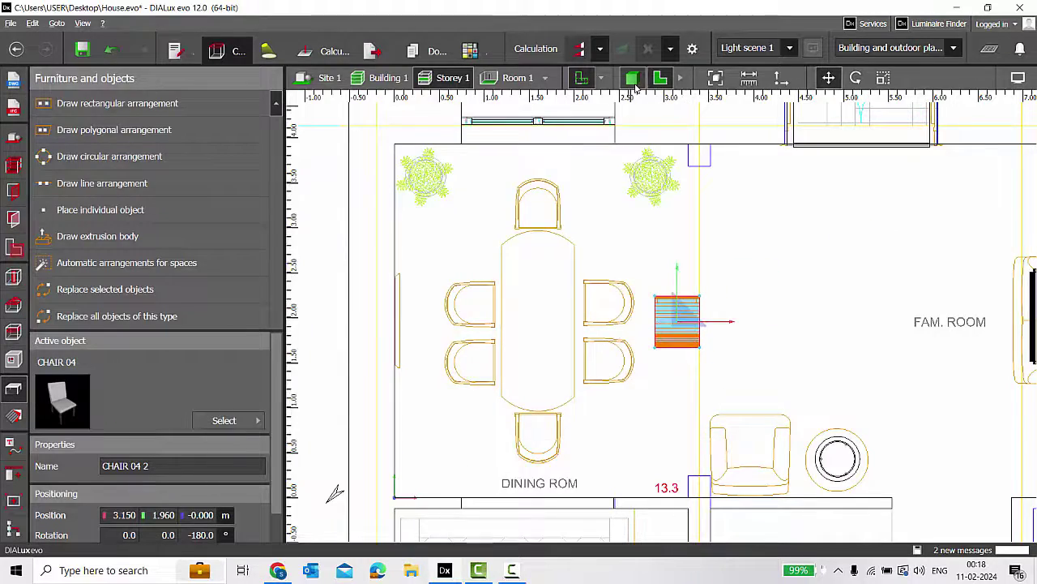
pyautogui.click(632, 78)
pyautogui.scroll(10, 723, 430)
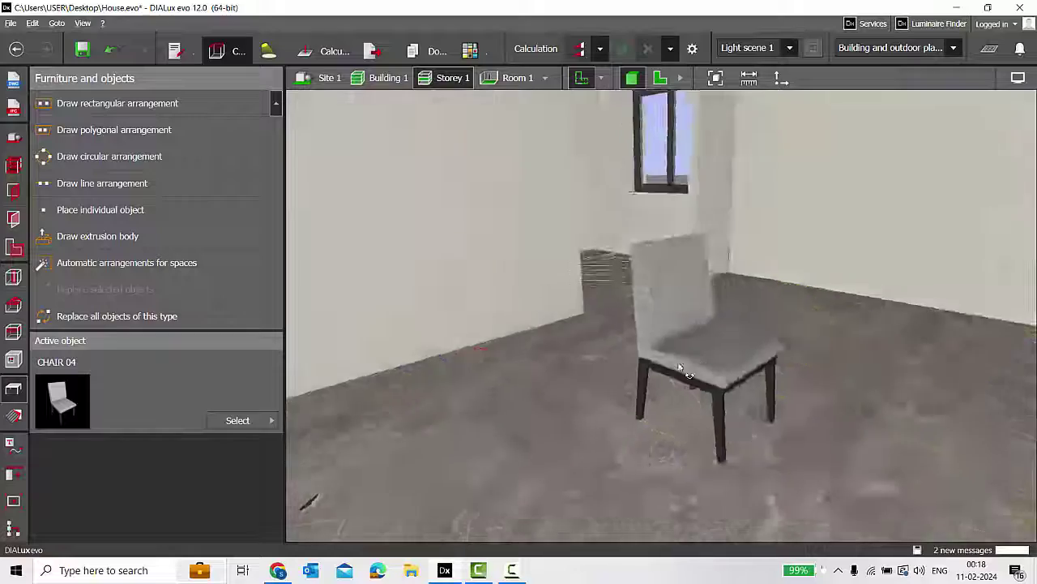
pyautogui.moveTo(681, 368)
pyautogui.mouseDown()
pyautogui.moveTo(567, 348)
pyautogui.moveTo(480, 266)
pyautogui.moveTo(643, 394)
pyautogui.moveTo(870, 435)
pyautogui.mouseUp()
pyautogui.click(660, 78)
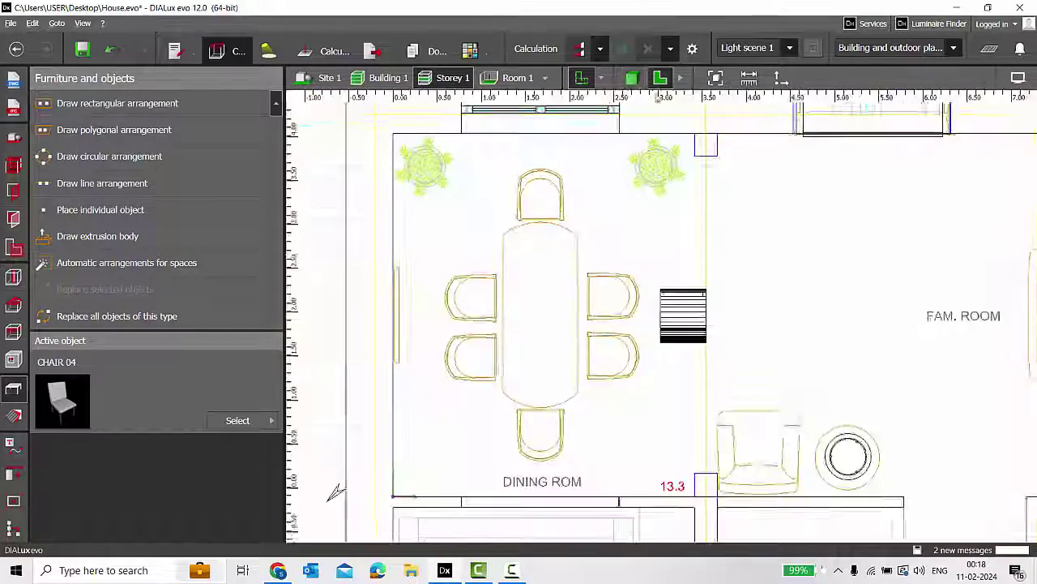
# - Move the chair beside the round side table, check it in 3D, and save
pyautogui.click(681, 351)
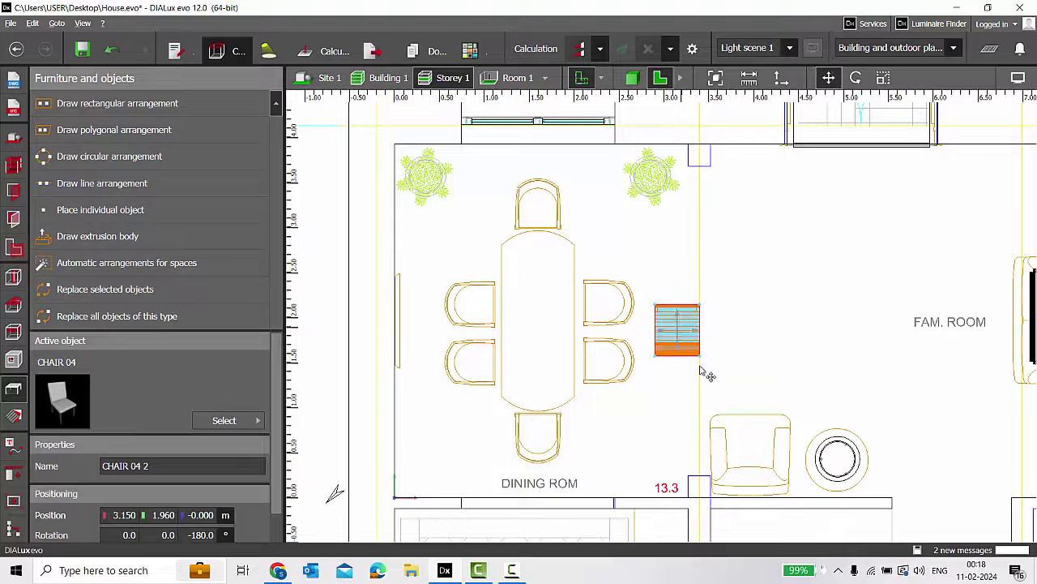
pyautogui.moveTo(685, 336); pyautogui.dragTo(753, 468)
pyautogui.click(582, 174)
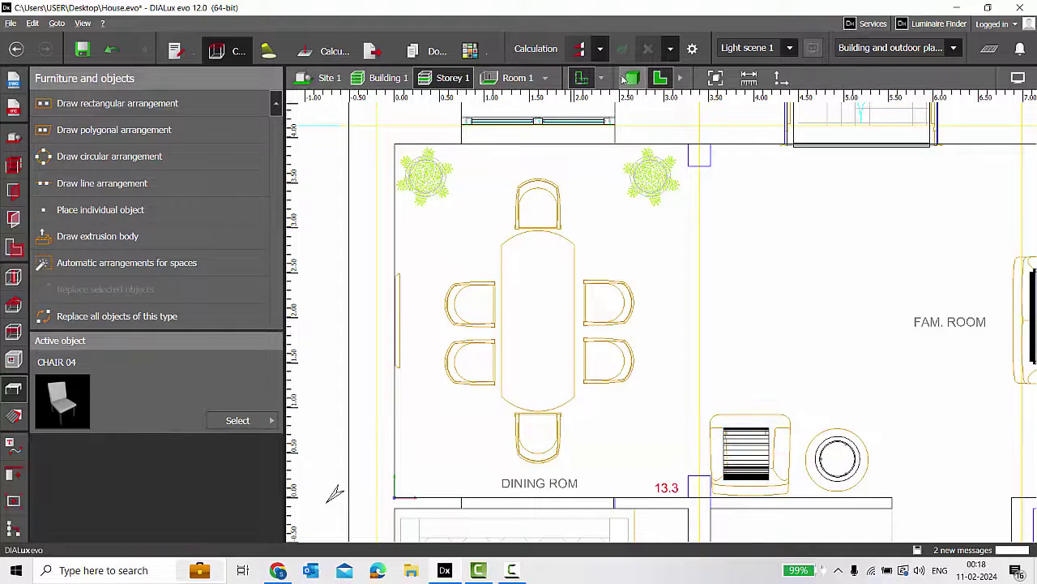
pyautogui.click(630, 78)
pyautogui.moveTo(825, 447)
pyautogui.mouseDown()
pyautogui.moveTo(595, 380)
pyautogui.moveTo(726, 418)
pyautogui.mouseUp()
pyautogui.scroll(3, 726, 418)
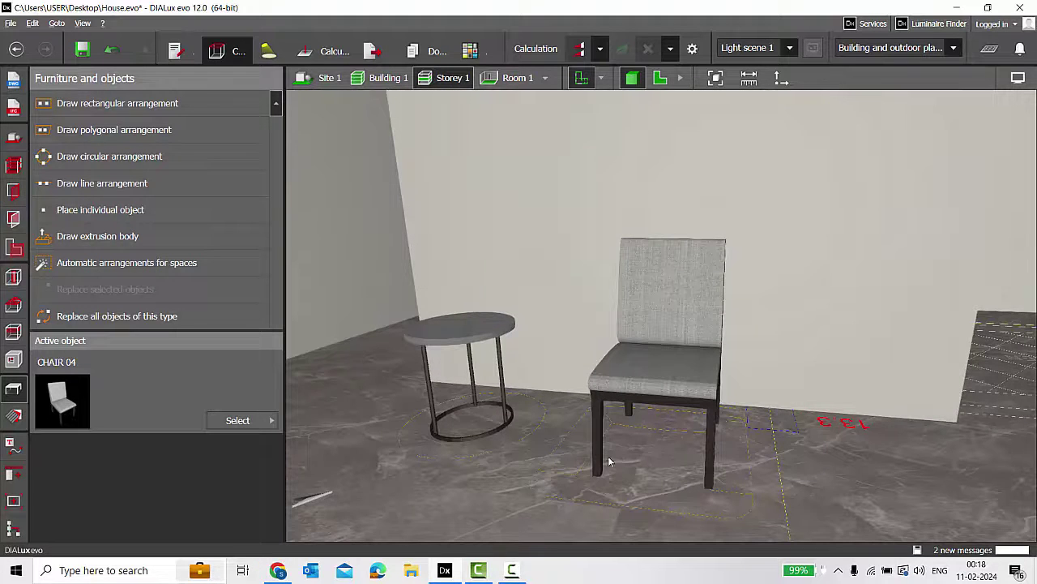
pyautogui.hotkey('ctrl', 's')
pyautogui.hotkey('alt', 'Tab')
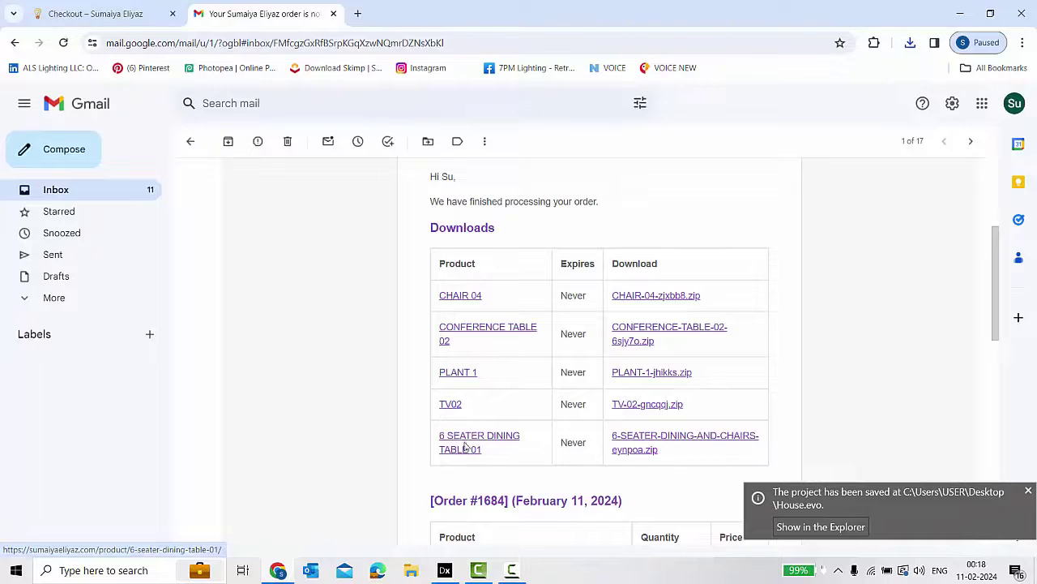
# - Download the 6-seater dining set archive and drop its model into the plan
pyautogui.click(676, 443)
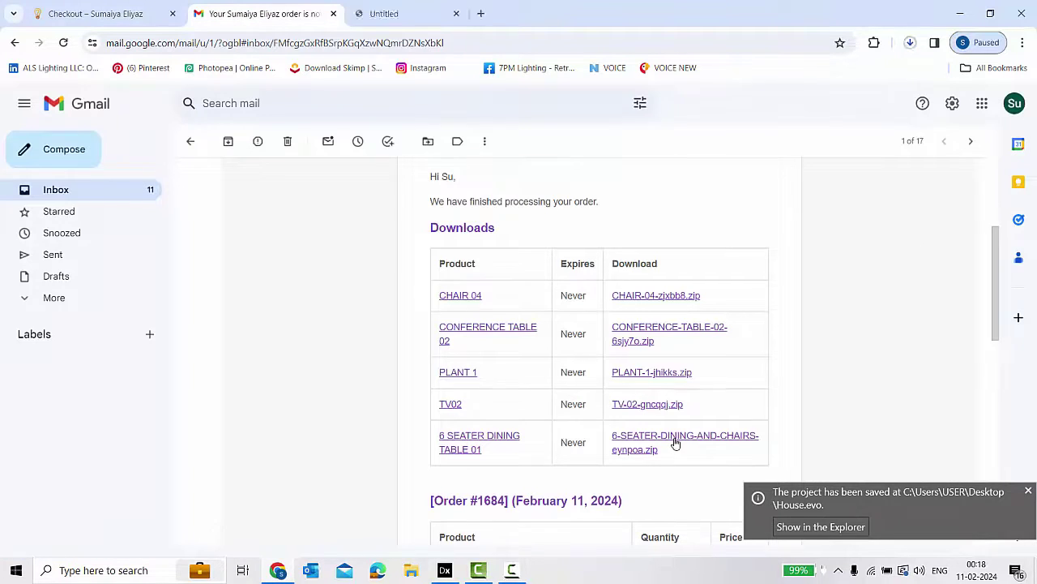
pyautogui.click(911, 42)
pyautogui.click(803, 74)
pyautogui.moveTo(860, 282)
pyautogui.mouseDown()
pyautogui.moveTo(516, 321)
pyautogui.moveTo(542, 328)
pyautogui.mouseUp()
pyautogui.click(774, 26)
# - Rotate the dining set 90° lengthwise and check it in the 3D view
pyautogui.click(857, 79)
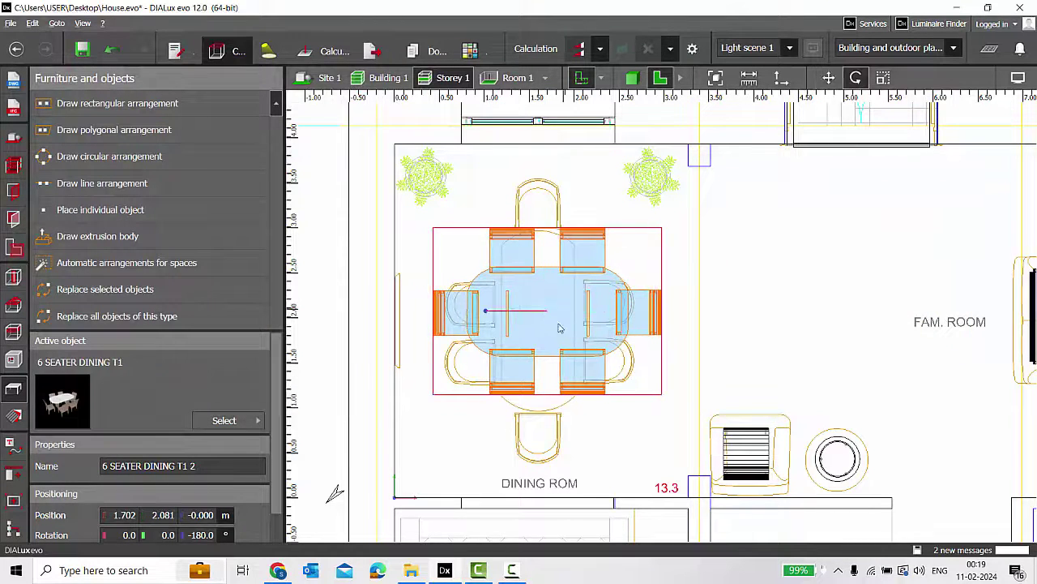
pyautogui.moveTo(486, 311)
pyautogui.mouseDown()
pyautogui.moveTo(550, 278)
pyautogui.moveTo(545, 322)
pyautogui.mouseUp()
pyautogui.click(829, 78)
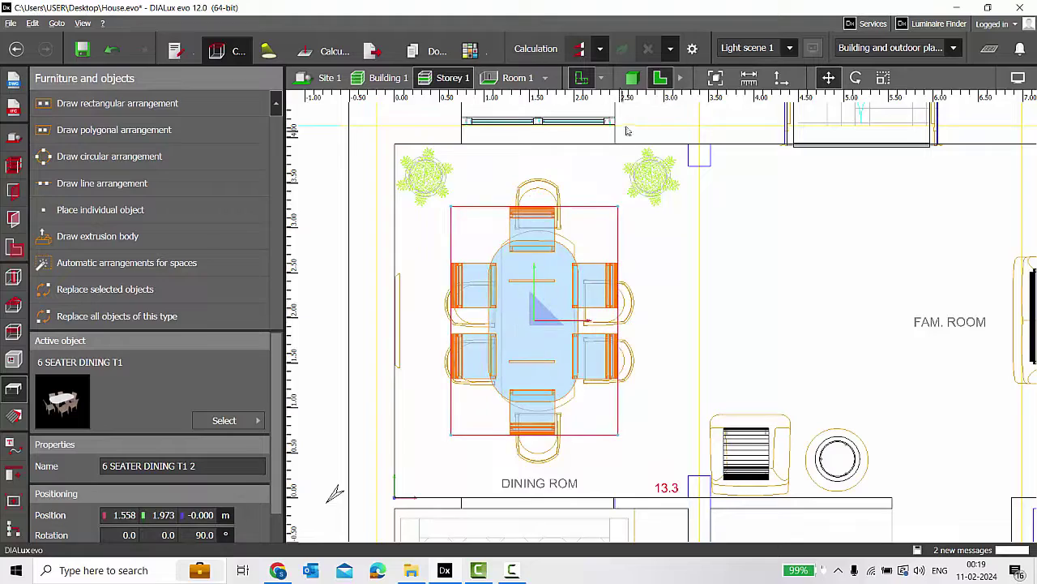
pyautogui.click(632, 79)
pyautogui.moveTo(409, 323)
pyautogui.mouseDown()
pyautogui.moveTo(521, 265)
pyautogui.moveTo(931, 312)
pyautogui.mouseUp()
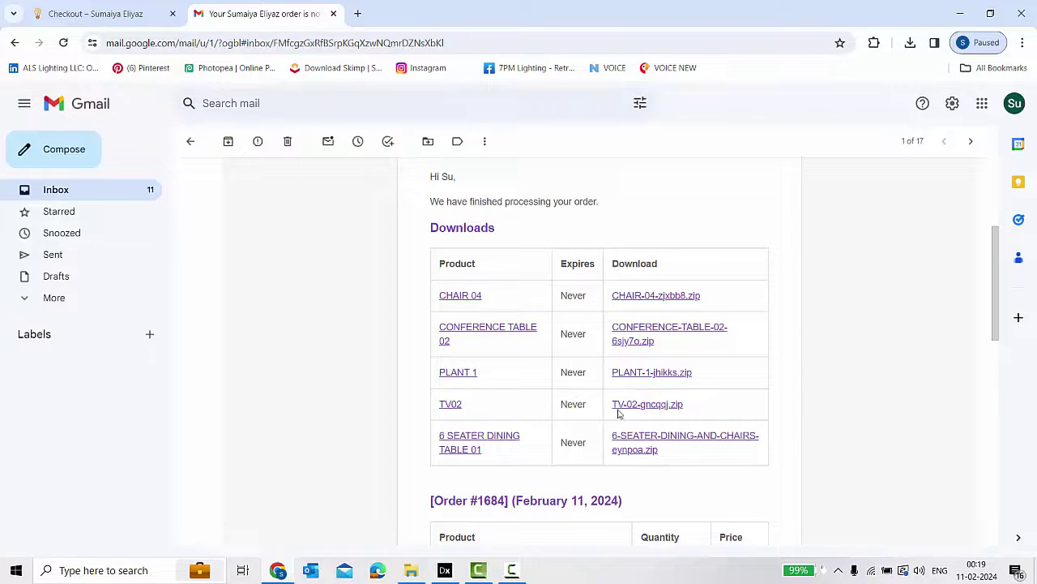
# - Download the PLANT 1 model and check the plants in the 2D and 3D views
pyautogui.click(660, 371)
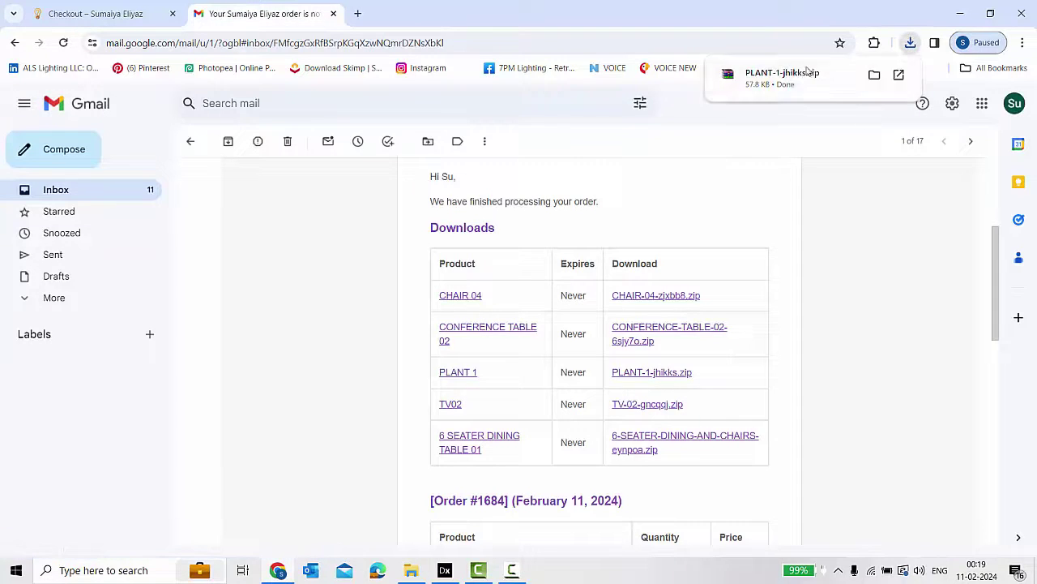
pyautogui.click(872, 76)
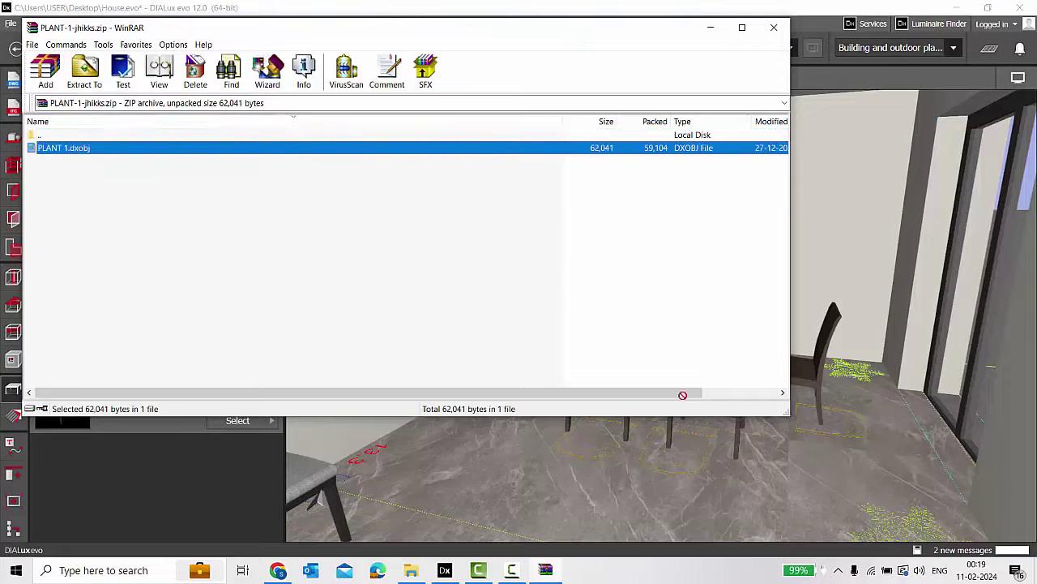
pyautogui.click(774, 27)
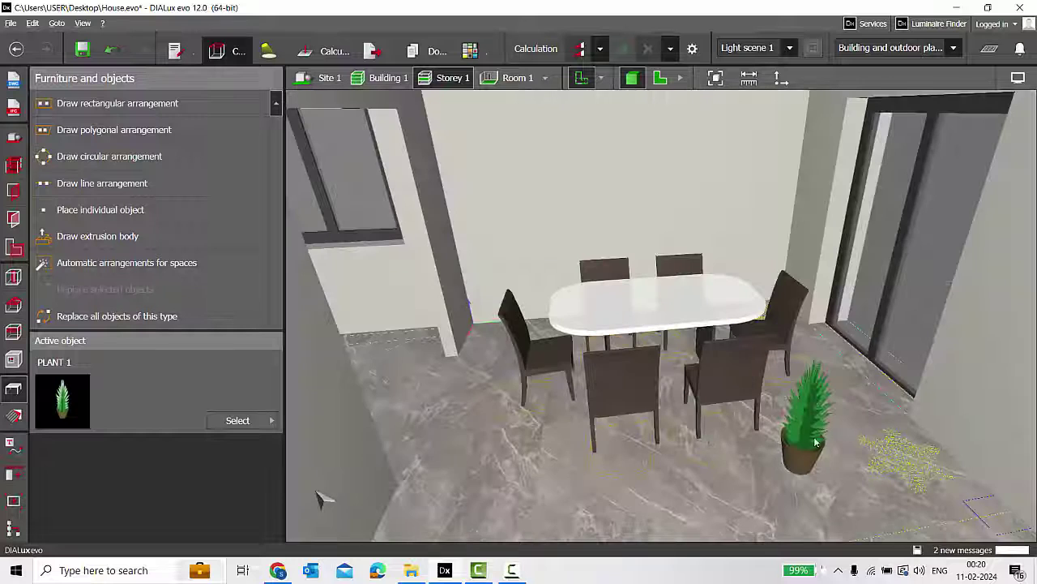
pyautogui.click(816, 442)
pyautogui.click(655, 176)
pyautogui.click(423, 173)
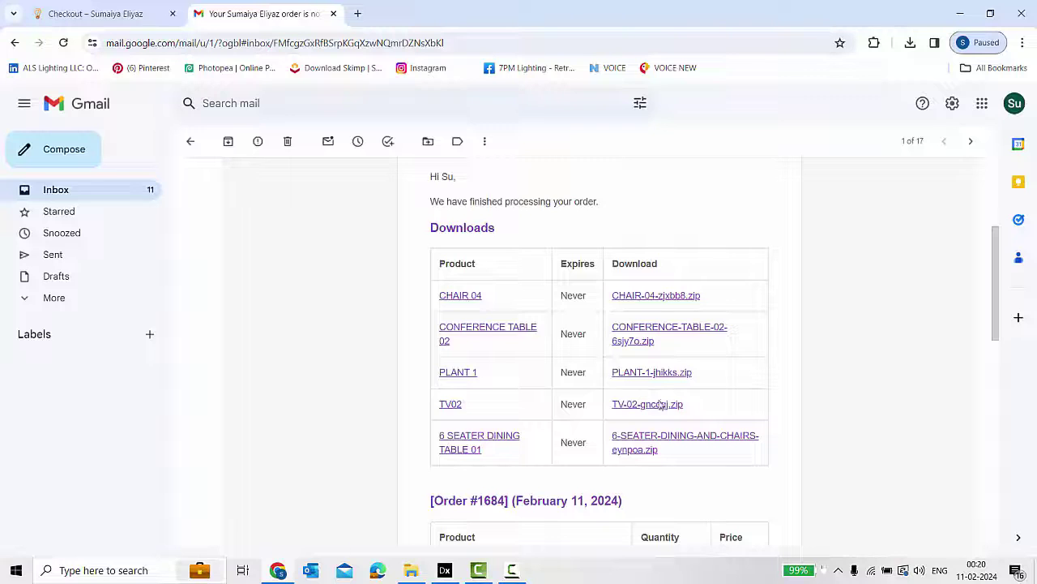
# - Download TV02, rotate it 90° upright, and push it against the left wall
pyautogui.click(662, 403)
pyautogui.click(774, 73)
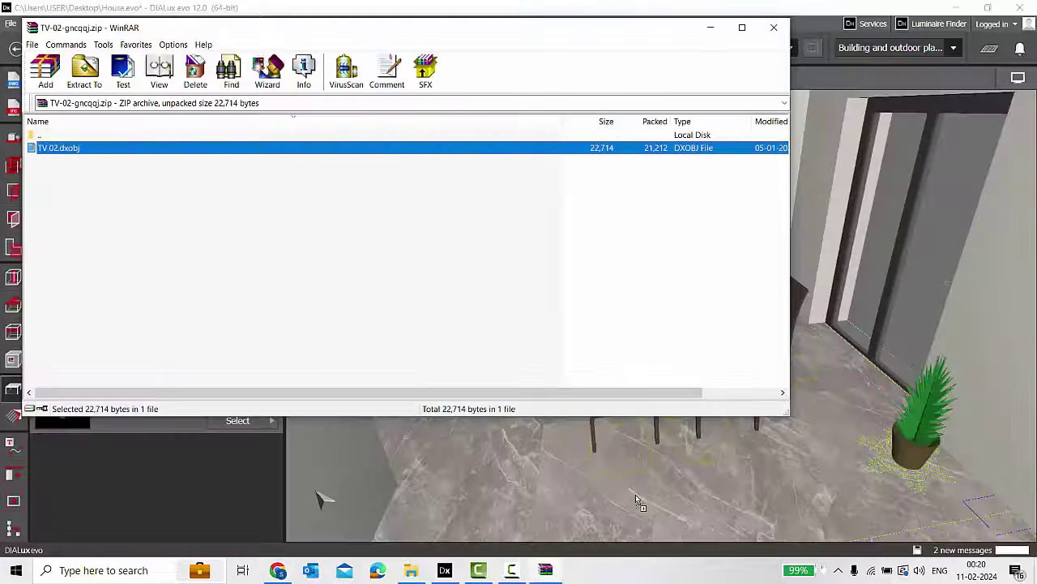
pyautogui.click(773, 28)
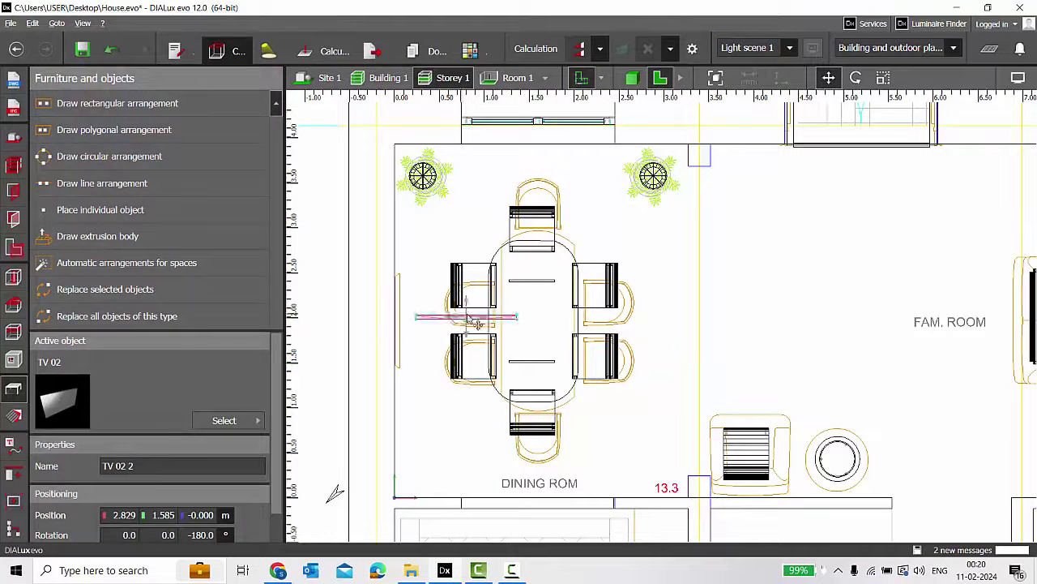
pyautogui.click(855, 77)
pyautogui.moveTo(349, 315); pyautogui.dragTo(414, 256)
pyautogui.scroll(5, 363, 329)
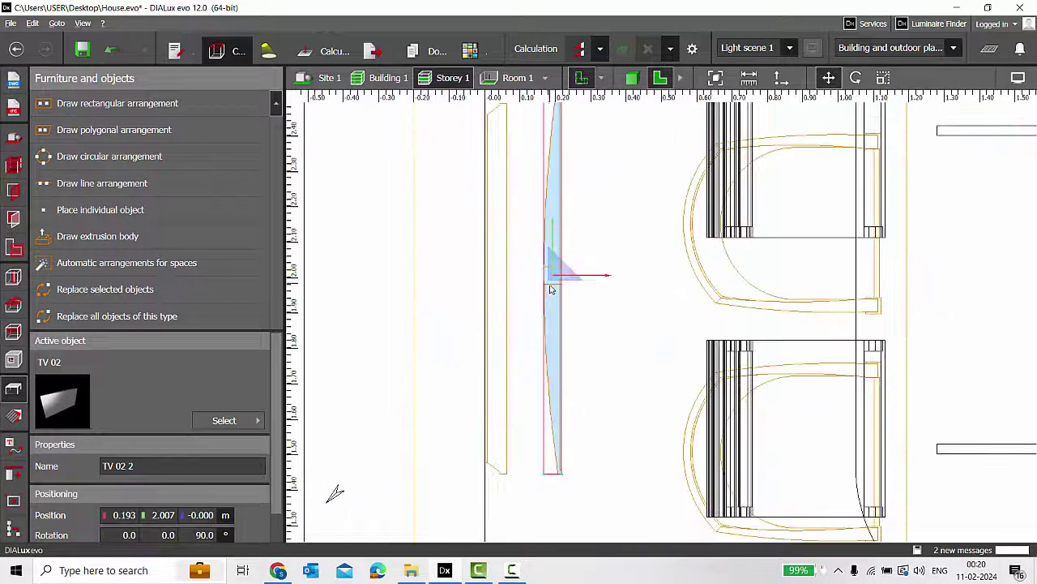
pyautogui.moveTo(556, 290); pyautogui.dragTo(491, 311)
# - Lift TV02 onto the wall in 3D, enlarge and position it, then save
pyautogui.press('F3')
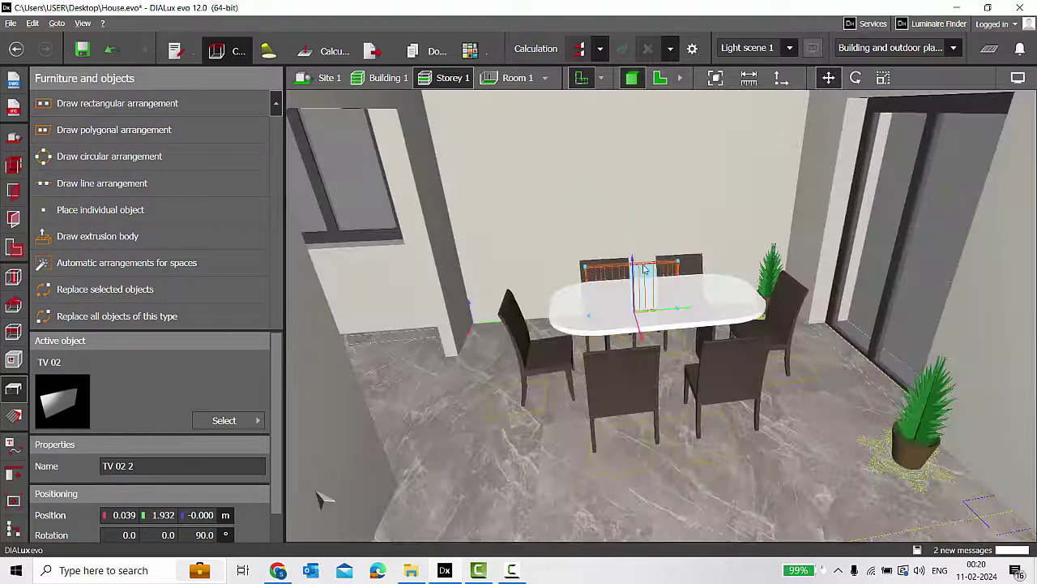
pyautogui.moveTo(633, 256); pyautogui.dragTo(630, 166)
pyautogui.scroll(3, 620, 256)
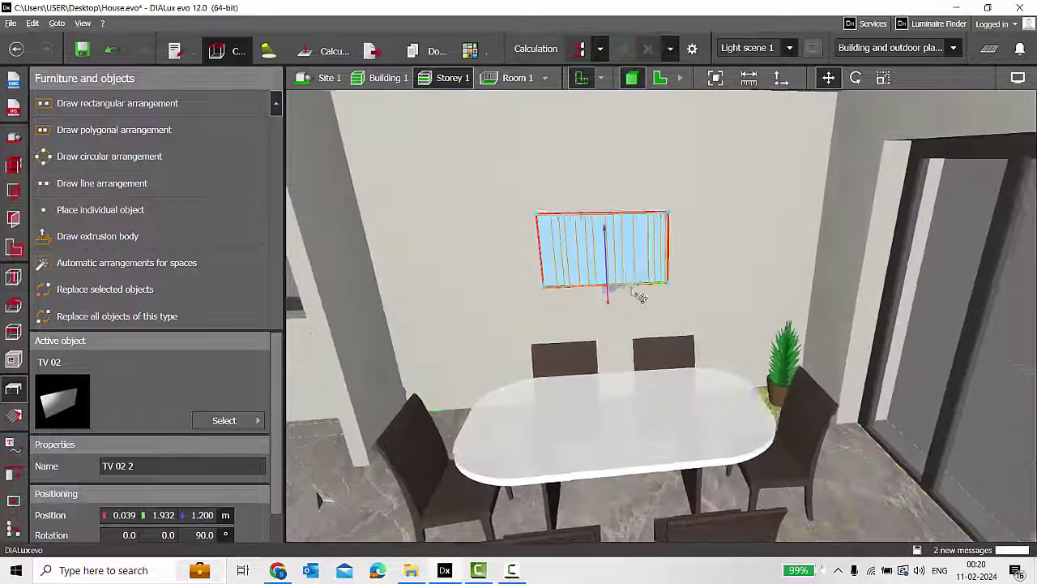
pyautogui.moveTo(683, 207); pyautogui.dragTo(713, 184)
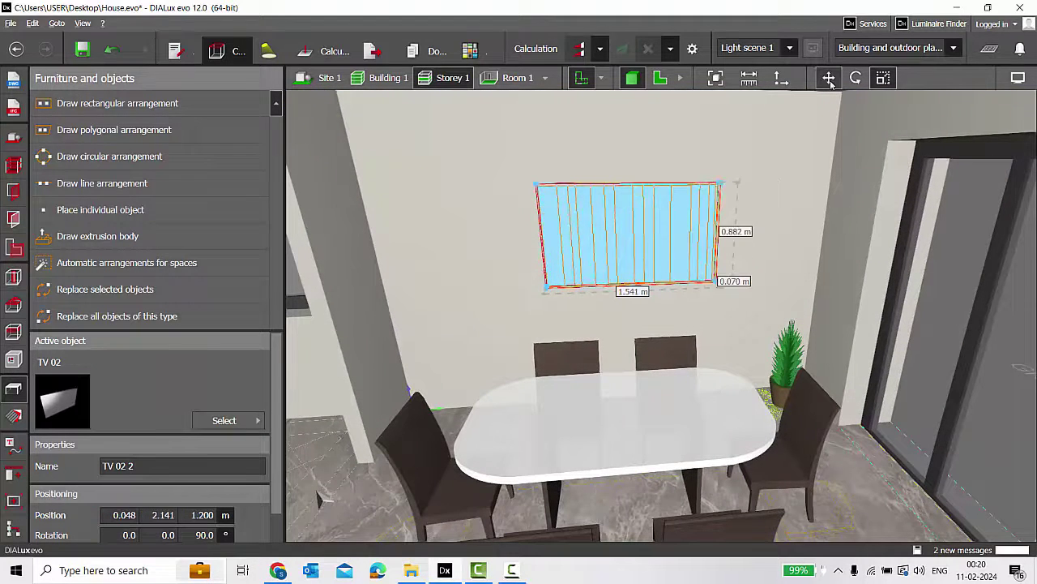
pyautogui.moveTo(680, 284); pyautogui.dragTo(672, 289)
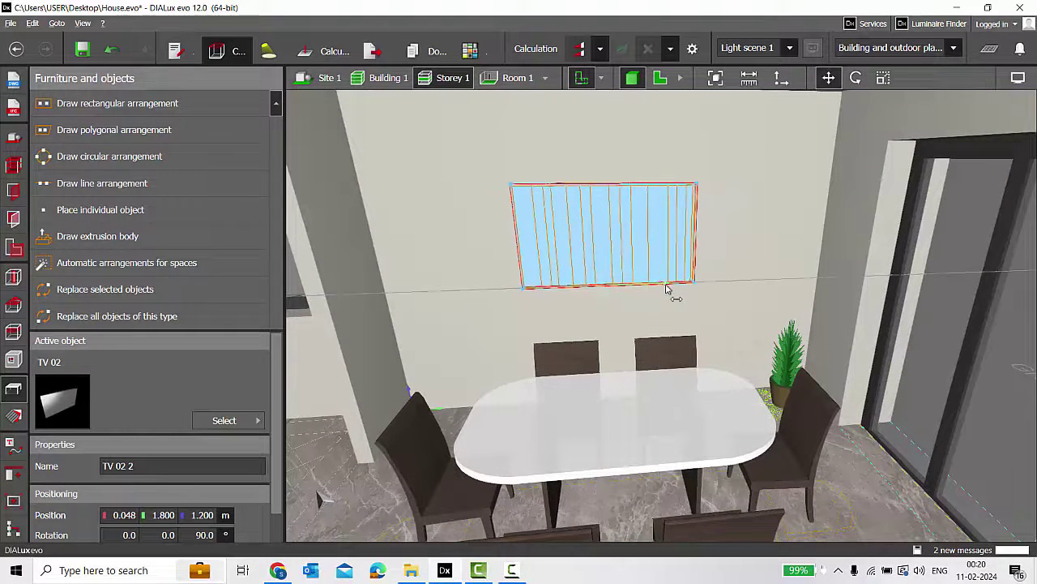
pyautogui.press('Escape')
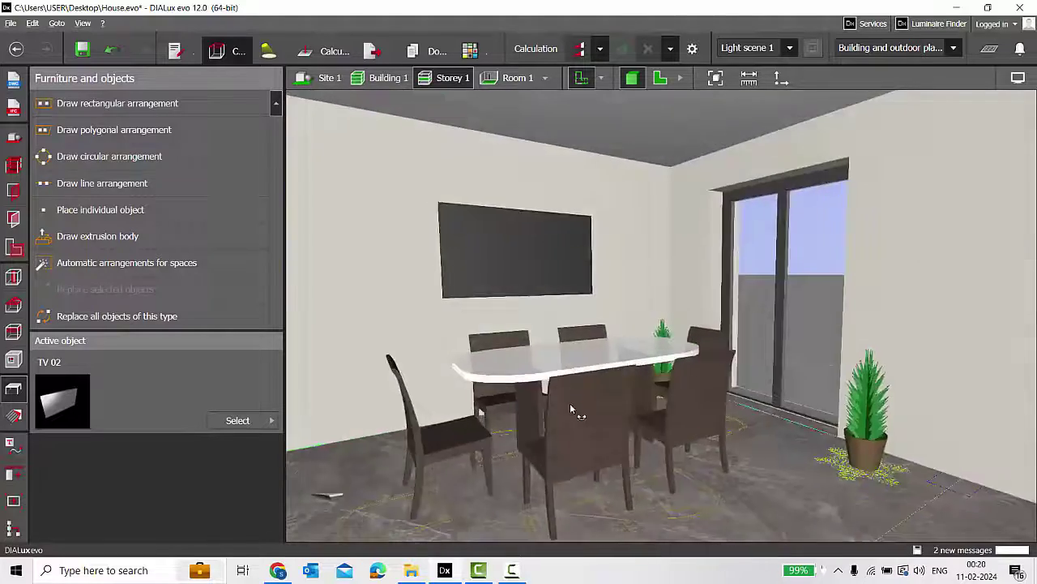
pyautogui.moveTo(639, 345)
pyautogui.mouseDown()
pyautogui.moveTo(490, 411)
pyautogui.moveTo(559, 426)
pyautogui.mouseUp()
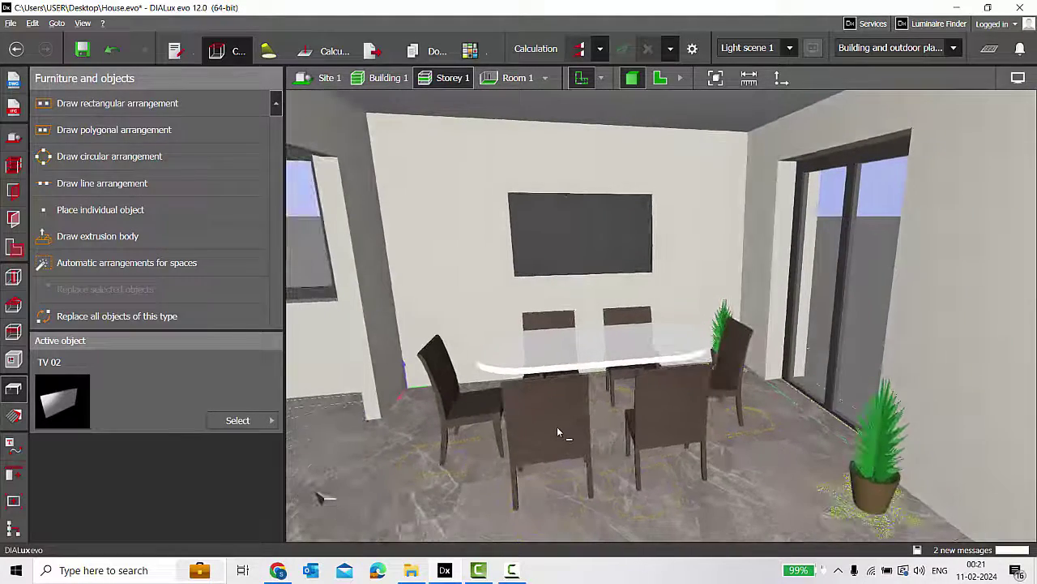
pyautogui.hotkey('ctrl', 's')
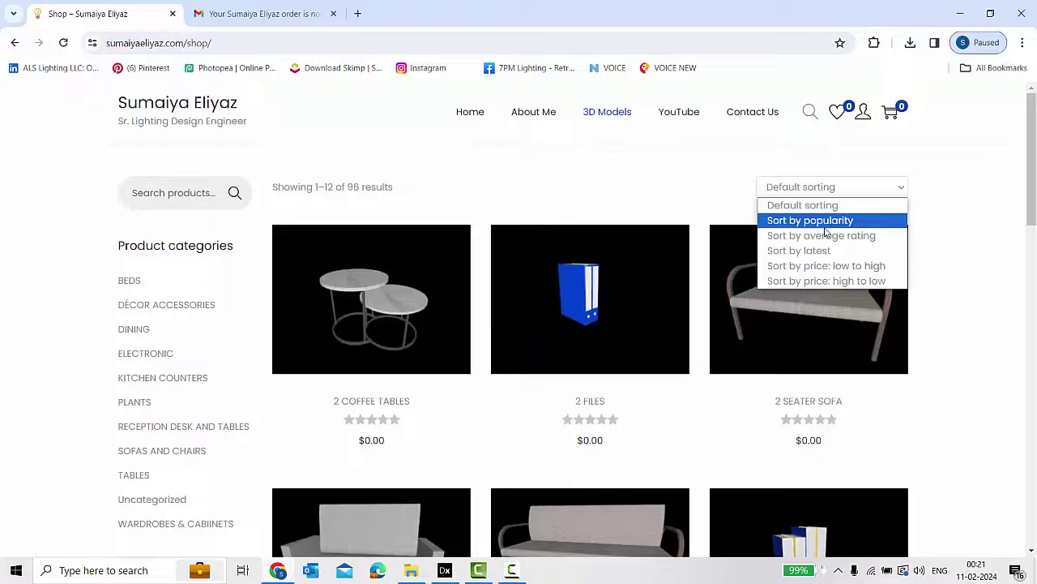
# - Start a product search in the shop, then switch to the Gmail order email
pyautogui.scroll(-1, 38, 227)
pyautogui.click(185, 125)
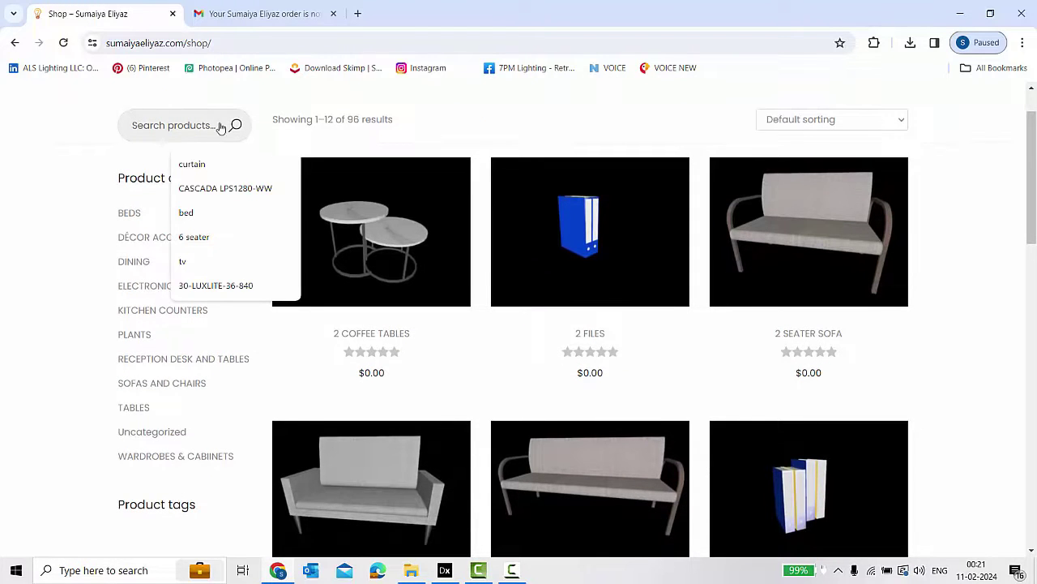
pyautogui.moveTo(1032, 225); pyautogui.dragTo(1034, 172)
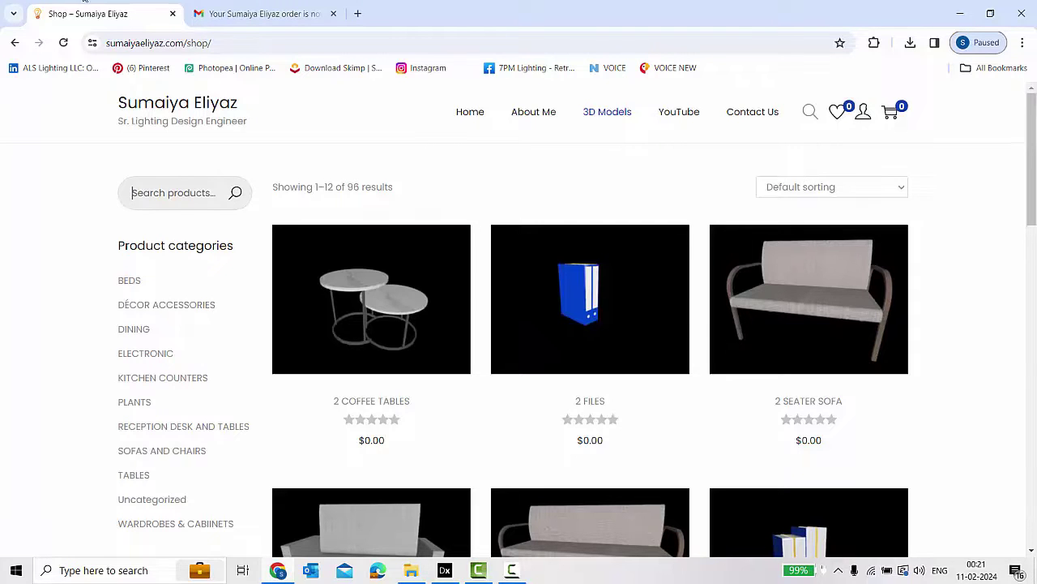
pyautogui.click(238, 6)
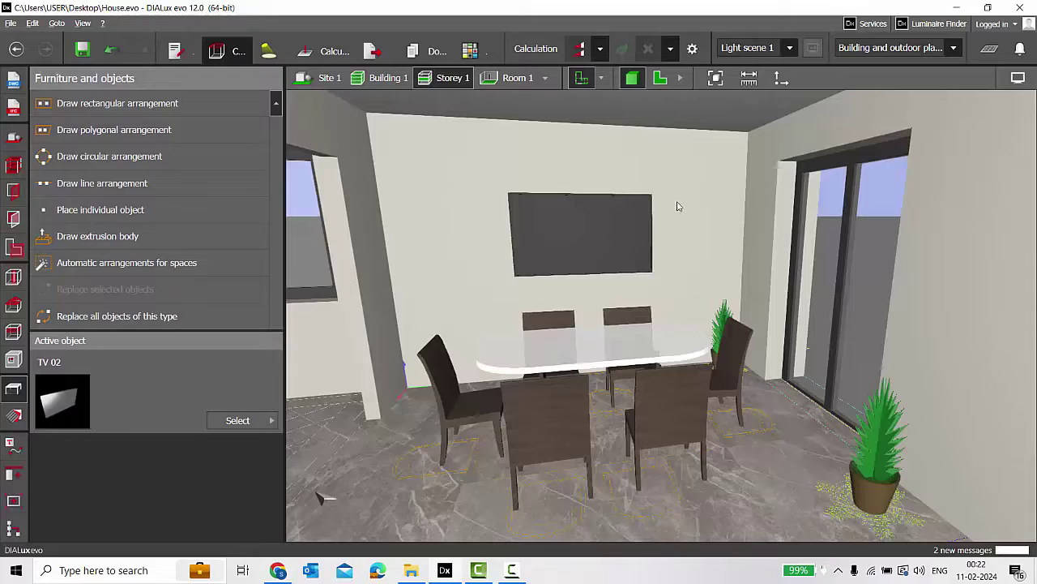
pyautogui.moveTo(678, 207)
pyautogui.mouseDown()
pyautogui.moveTo(645, 220)
pyautogui.moveTo(573, 306)
pyautogui.moveTo(613, 303)
pyautogui.mouseUp()
pyautogui.hotkey('ctrl', 's')
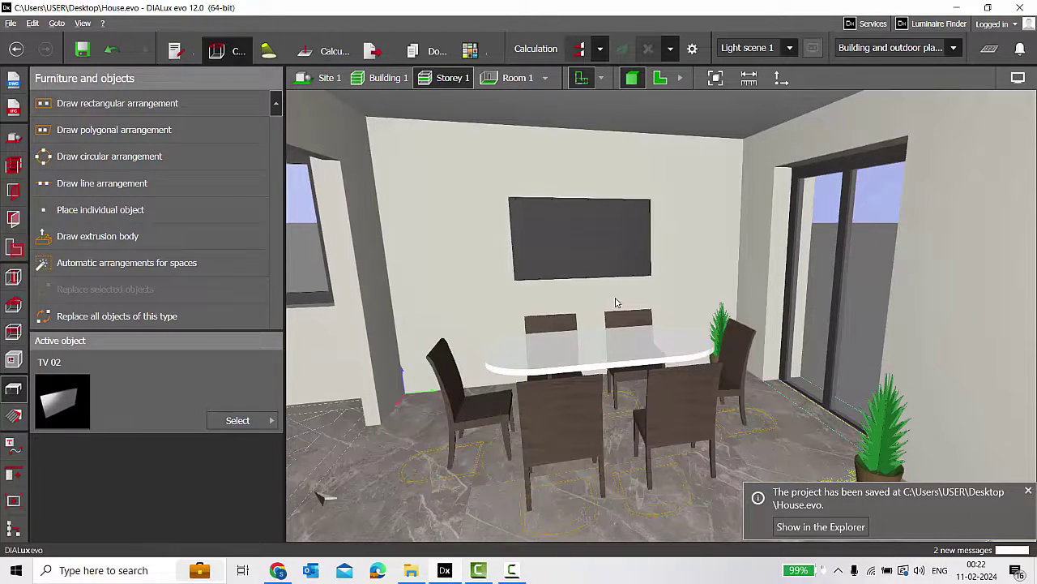
pyautogui.scroll(1, 615, 304)
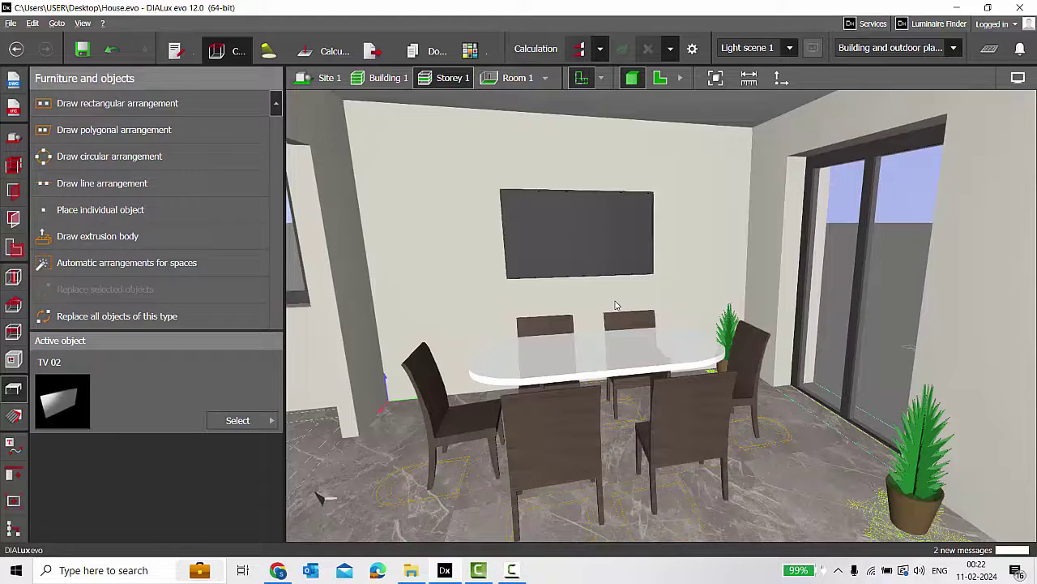
pyautogui.scroll(-2, 616, 305)
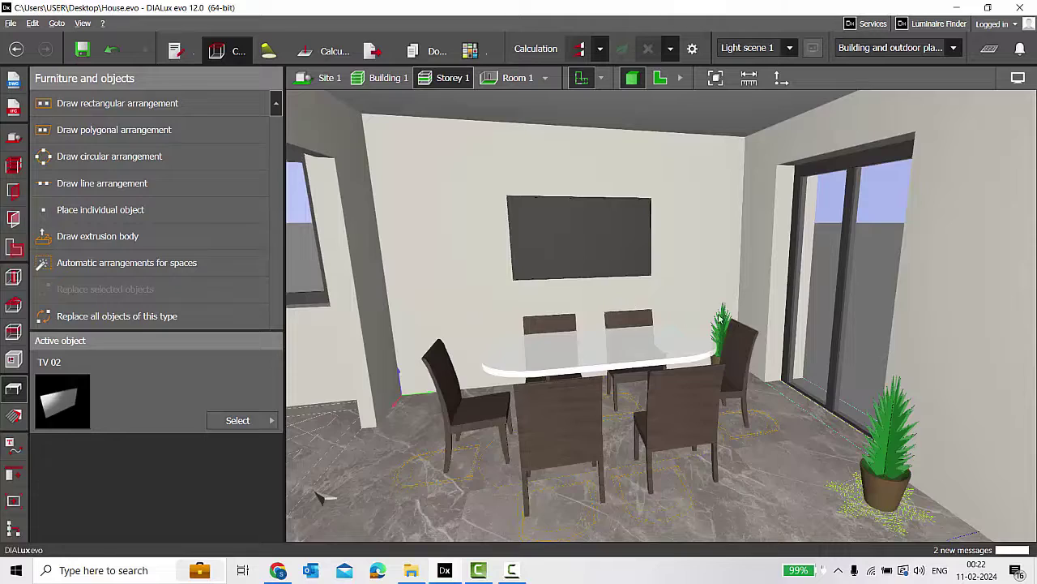
pyautogui.moveTo(738, 322); pyautogui.dragTo(768, 345)
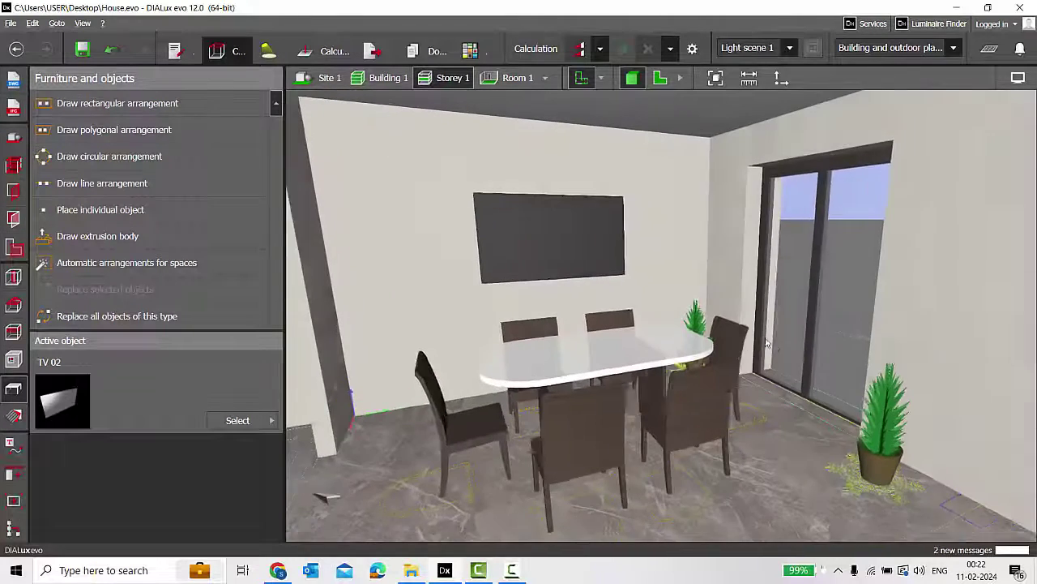
pyautogui.click(769, 345)
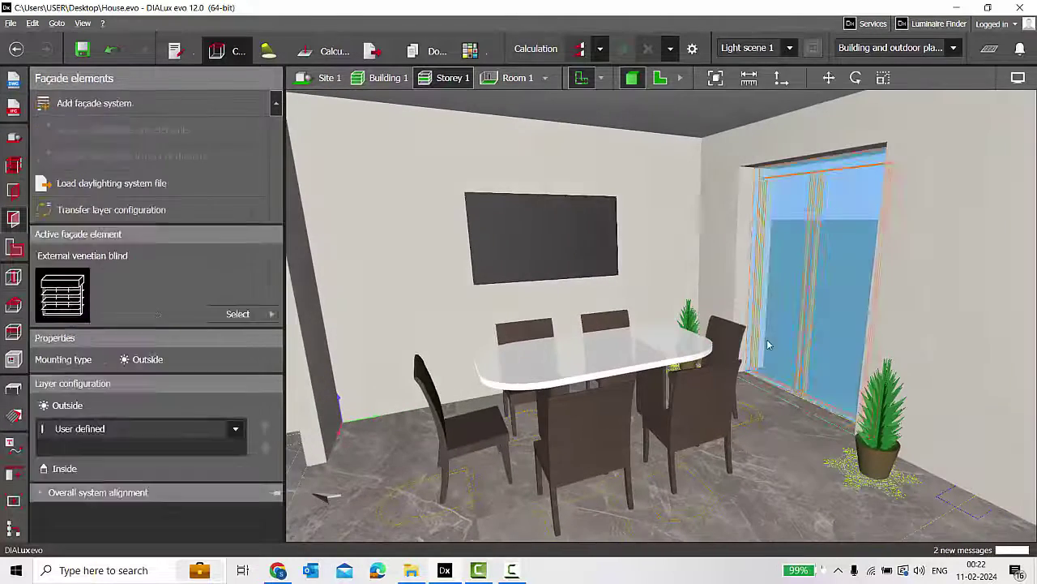
pyautogui.click(12, 388)
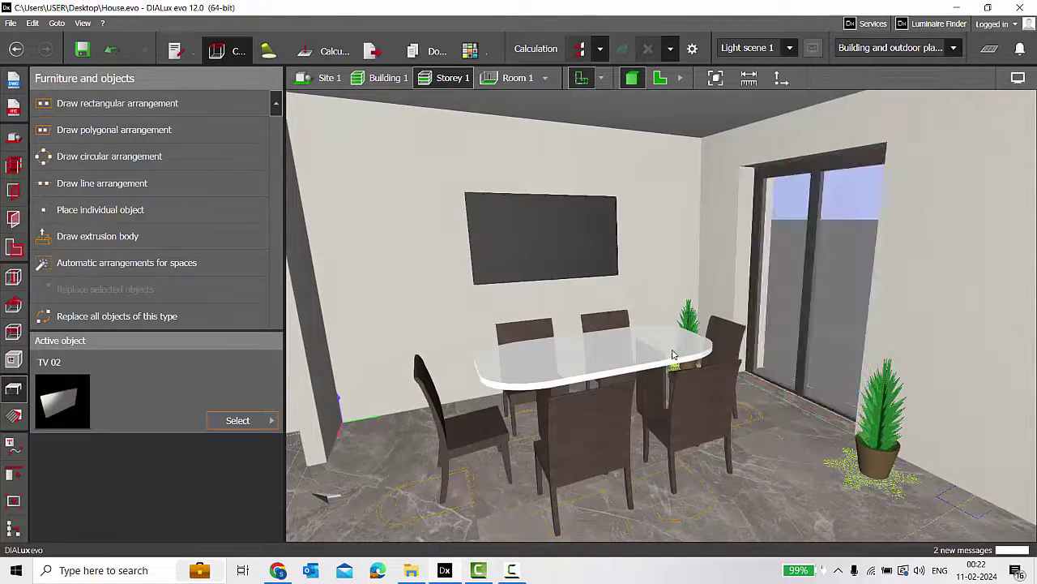
pyautogui.moveTo(671, 356); pyautogui.dragTo(592, 349)
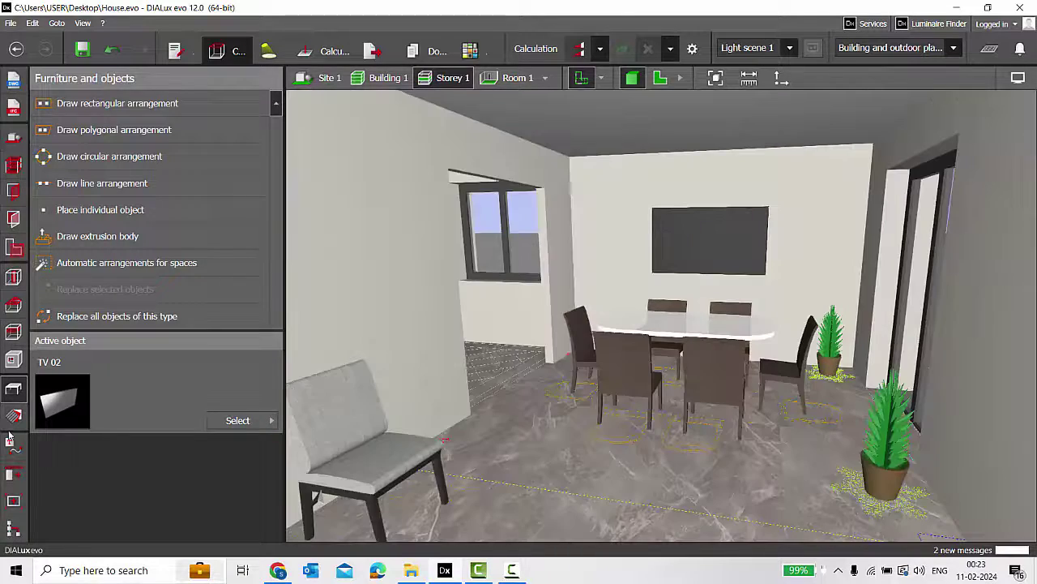
pyautogui.click(13, 416)
pyautogui.click(224, 417)
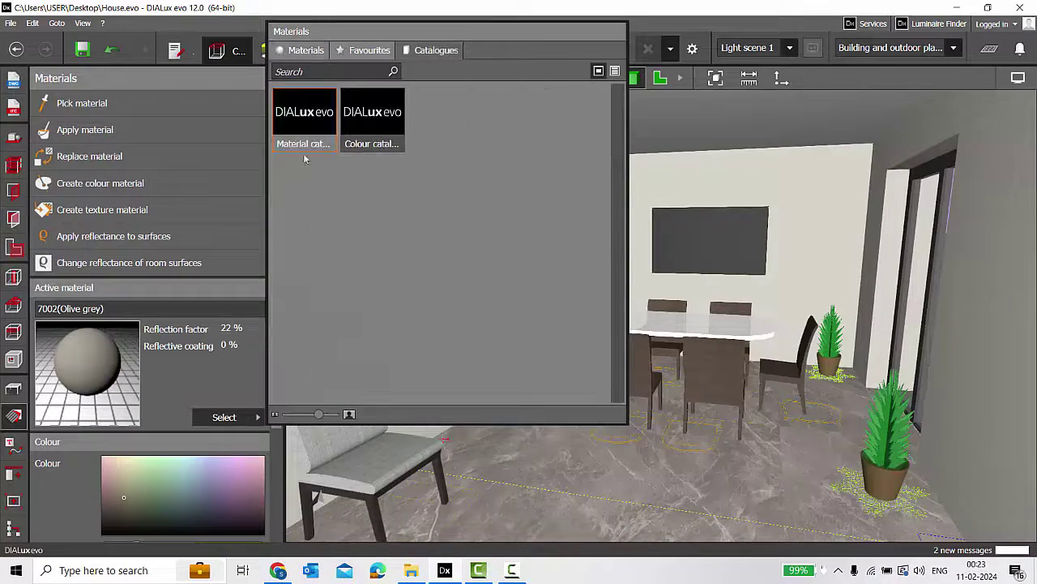
pyautogui.click(316, 144)
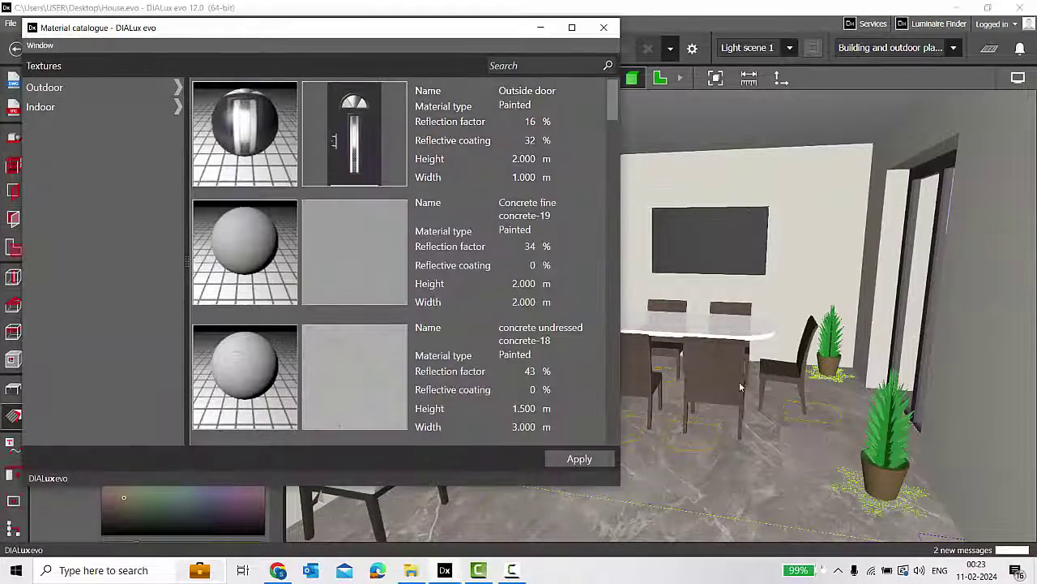
pyautogui.click(41, 106)
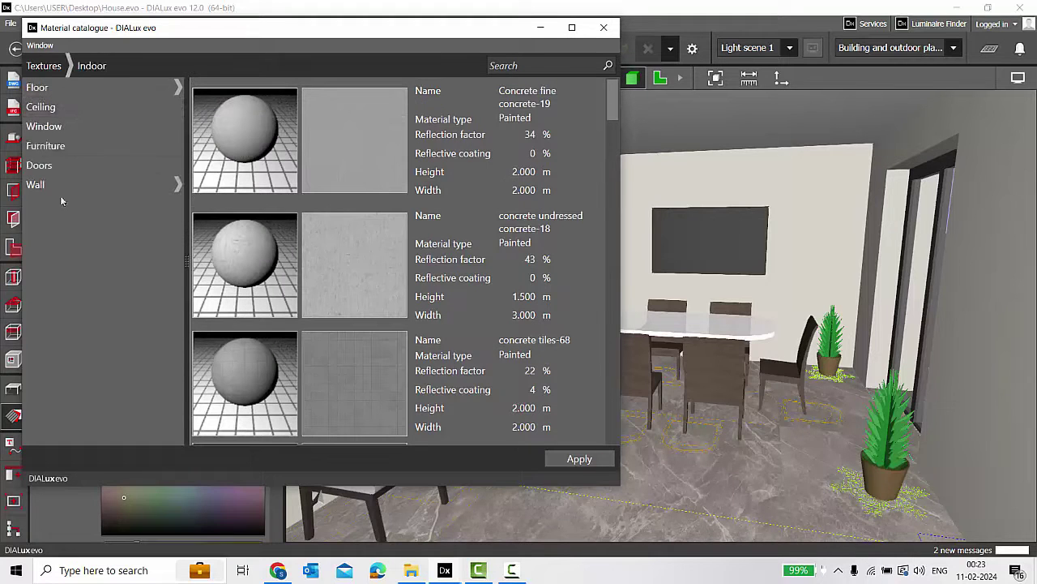
pyautogui.click(48, 149)
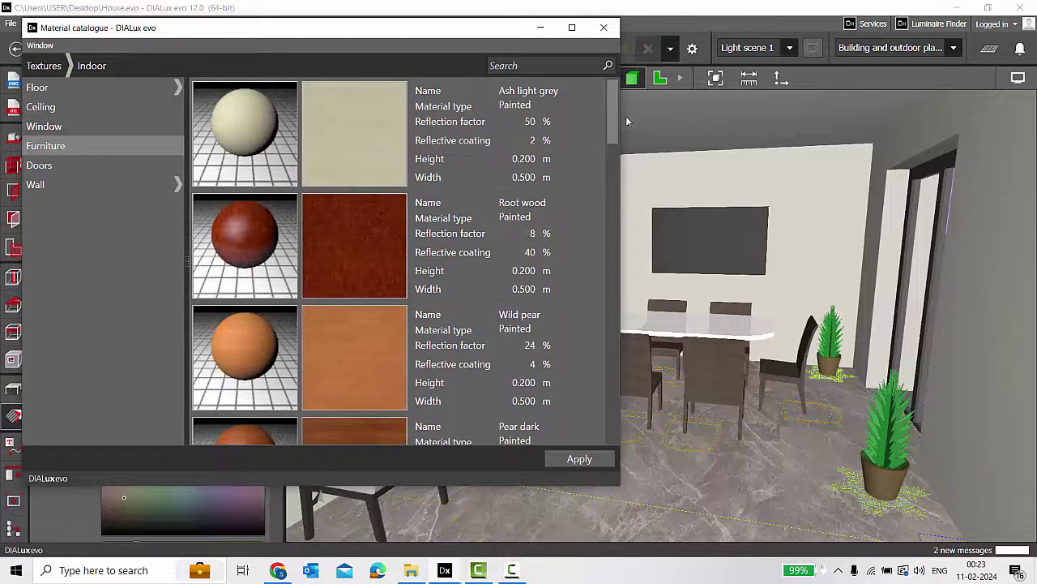
pyautogui.scroll(-1, 611, 145)
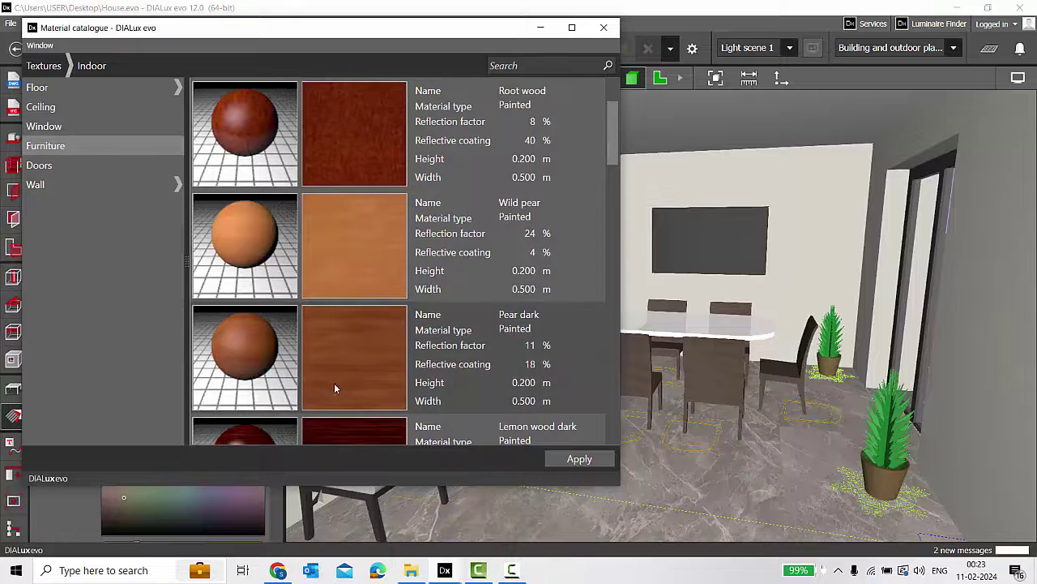
pyautogui.scroll(-1, 609, 169)
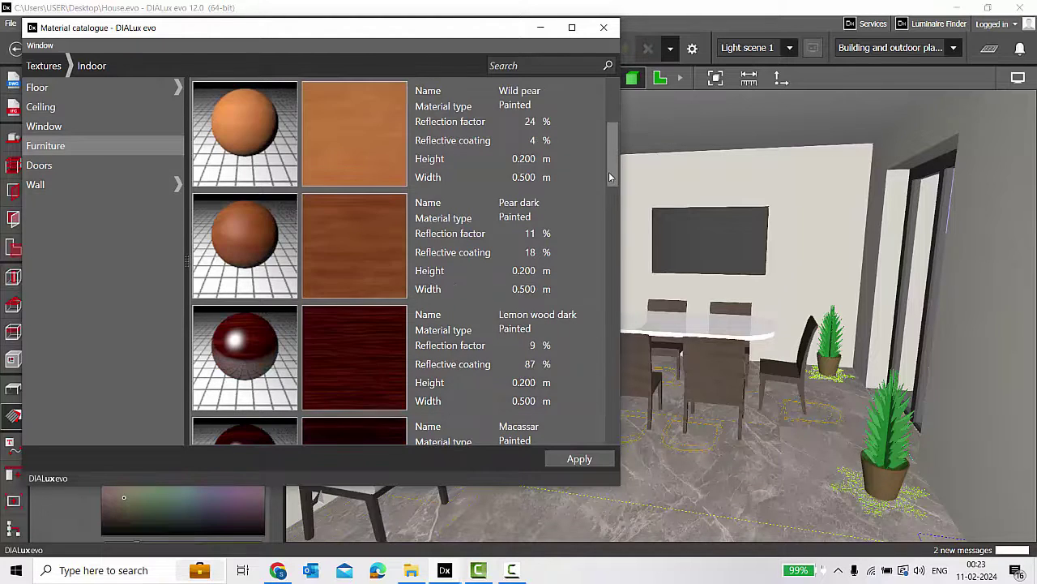
pyautogui.scroll(-1, 612, 194)
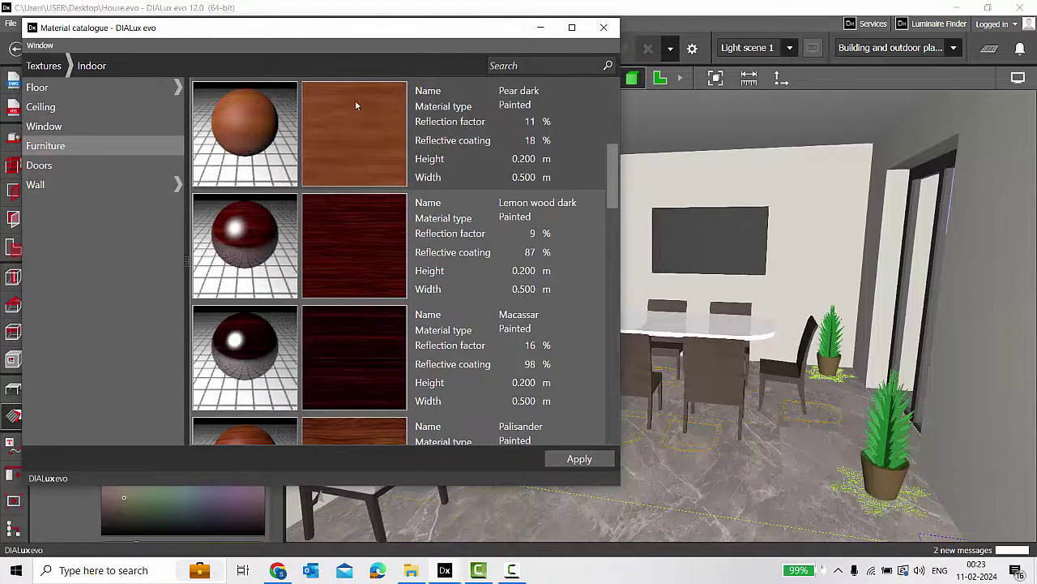
pyautogui.doubleClick(369, 121)
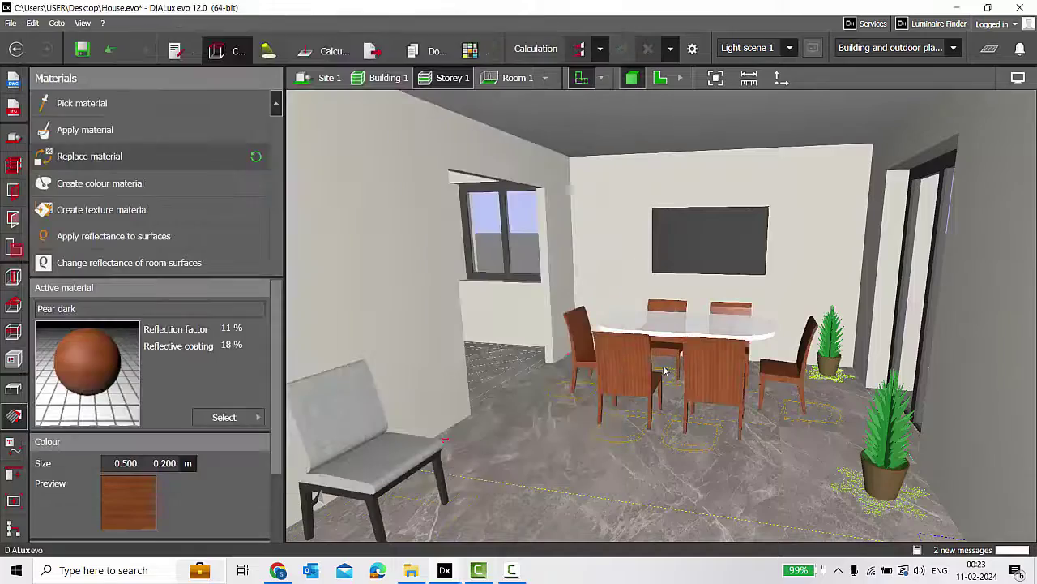
pyautogui.scroll(5, 596, 381)
pyautogui.scroll(-5, 633, 388)
pyautogui.scroll(2, 631, 363)
pyautogui.scroll(2, 700, 389)
pyautogui.scroll(2, 756, 392)
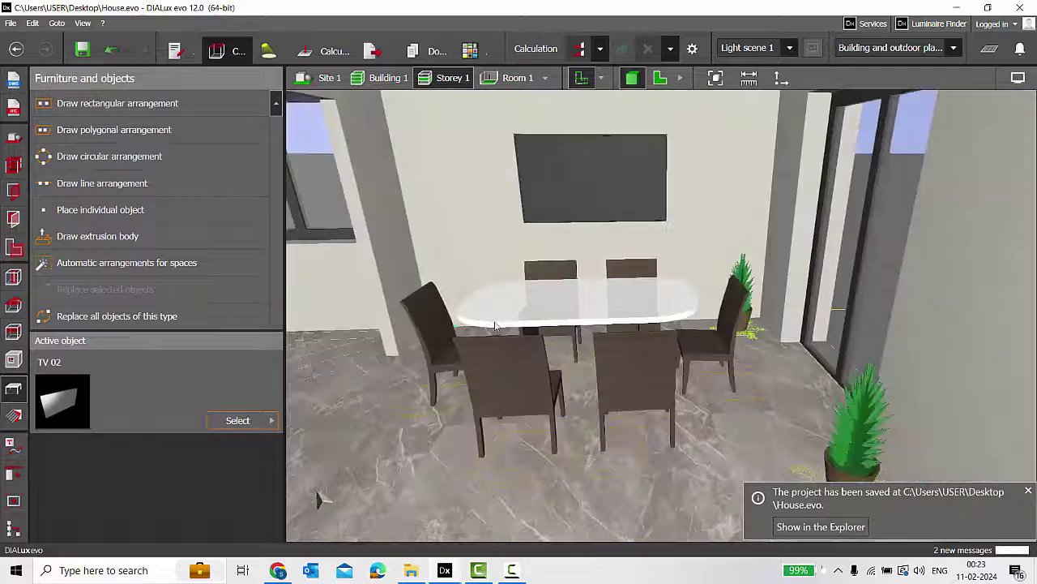
pyautogui.moveTo(496, 324); pyautogui.dragTo(533, 365)
pyautogui.scroll(3, 597, 157)
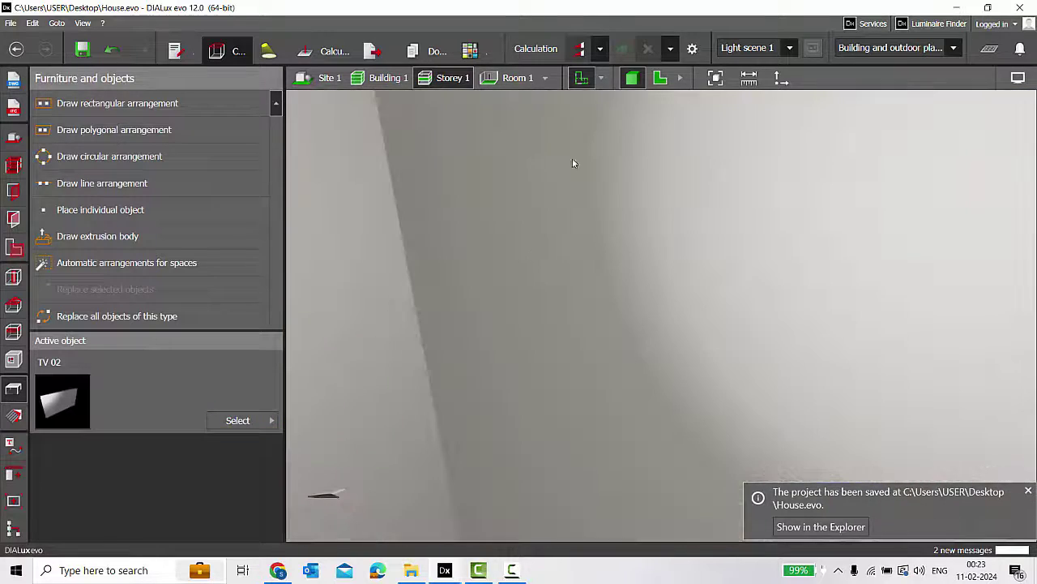
pyautogui.scroll(-3, 598, 121)
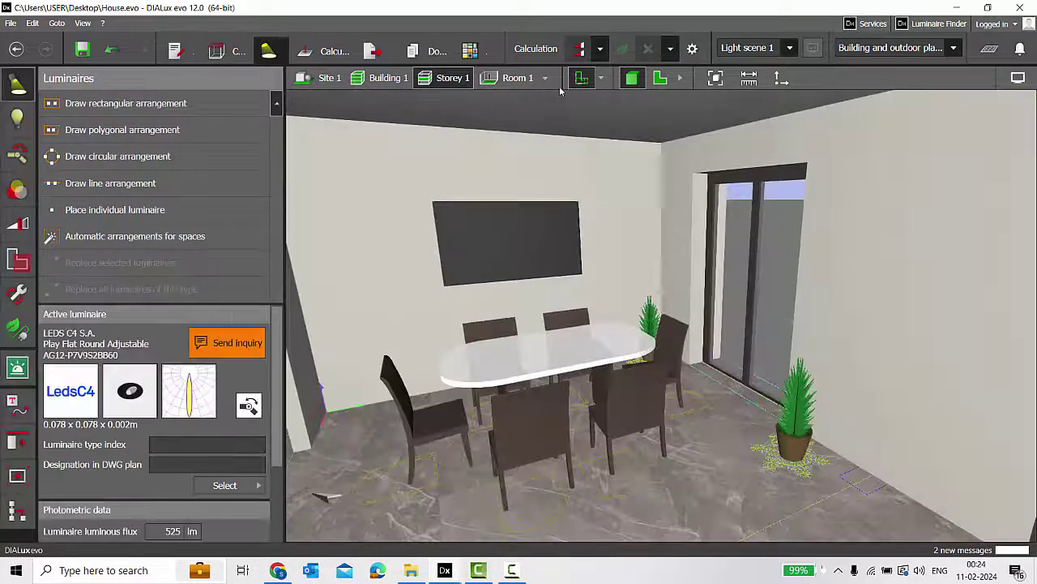
# - Run the calculation and orbit the raytraced dining room from TV wall to bench and chairs
pyautogui.click(579, 52)
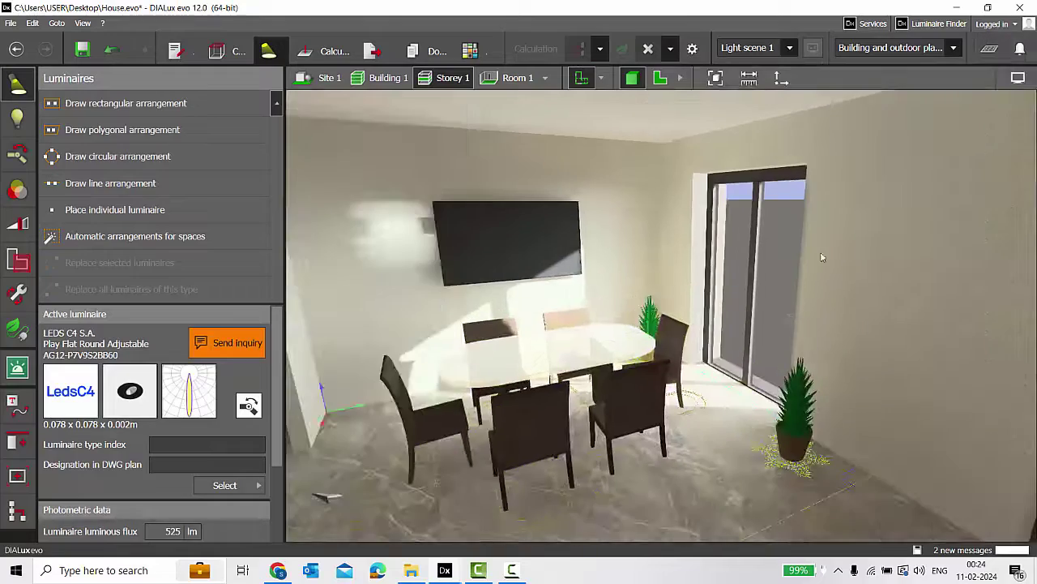
pyautogui.moveTo(821, 257); pyautogui.dragTo(672, 314)
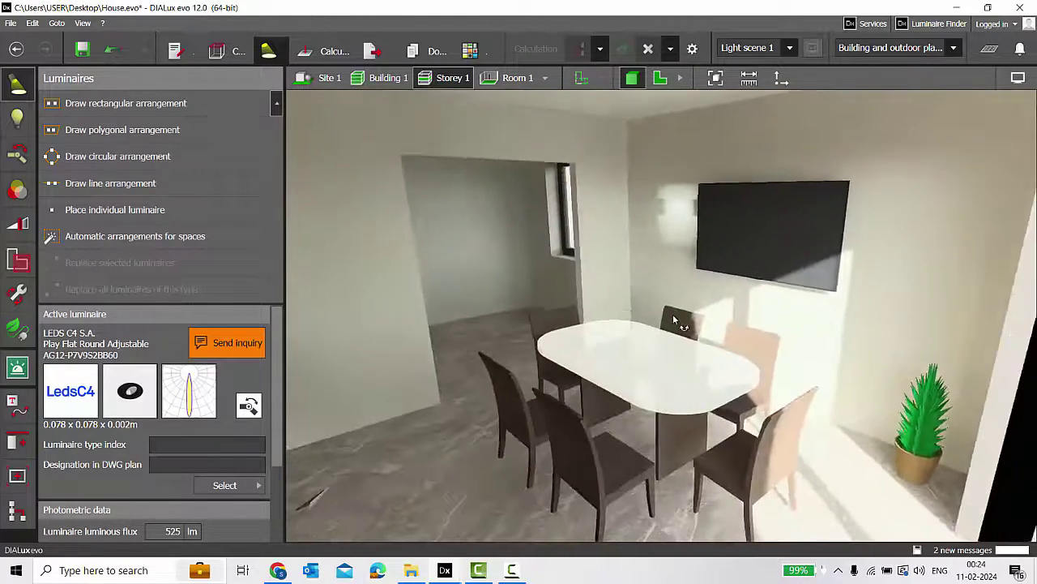
pyautogui.moveTo(673, 323); pyautogui.dragTo(726, 331)
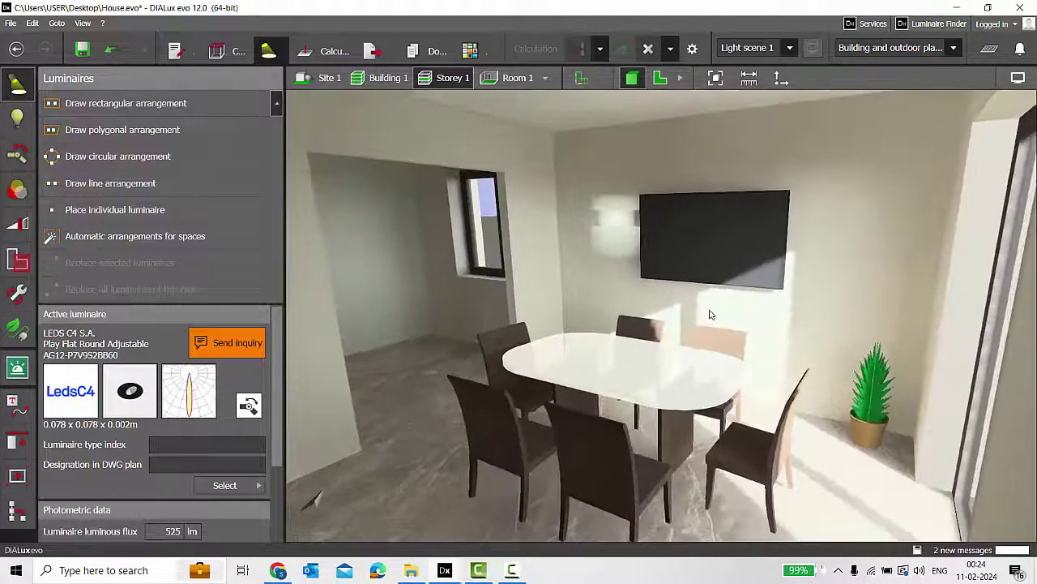
pyautogui.scroll(5, 681, 410)
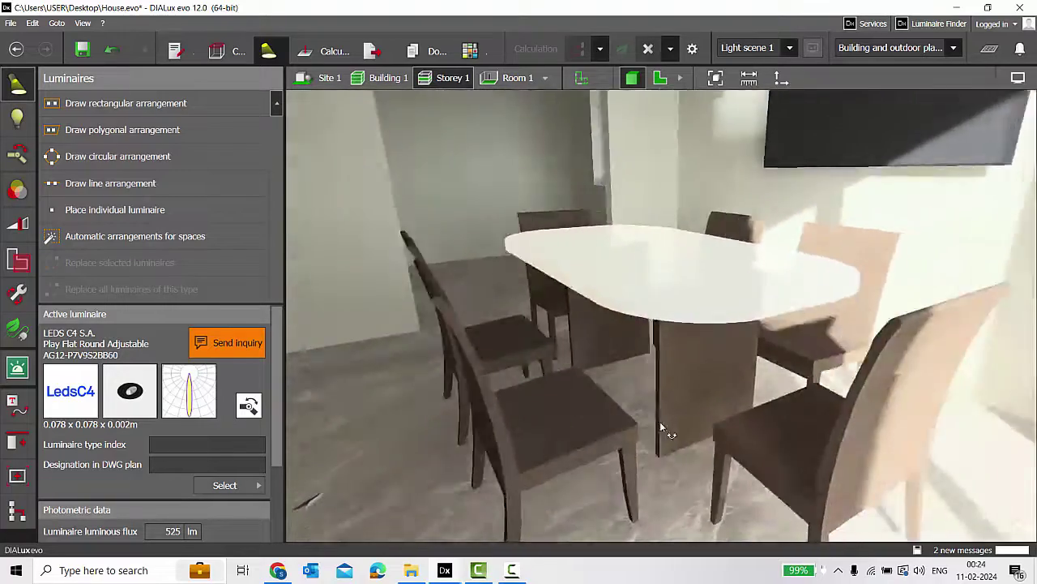
pyautogui.moveTo(661, 428)
pyautogui.mouseDown()
pyautogui.moveTo(737, 350)
pyautogui.moveTo(594, 285)
pyautogui.moveTo(438, 325)
pyautogui.moveTo(541, 354)
pyautogui.moveTo(414, 312)
pyautogui.moveTo(865, 296)
pyautogui.moveTo(354, 145)
pyautogui.mouseUp()
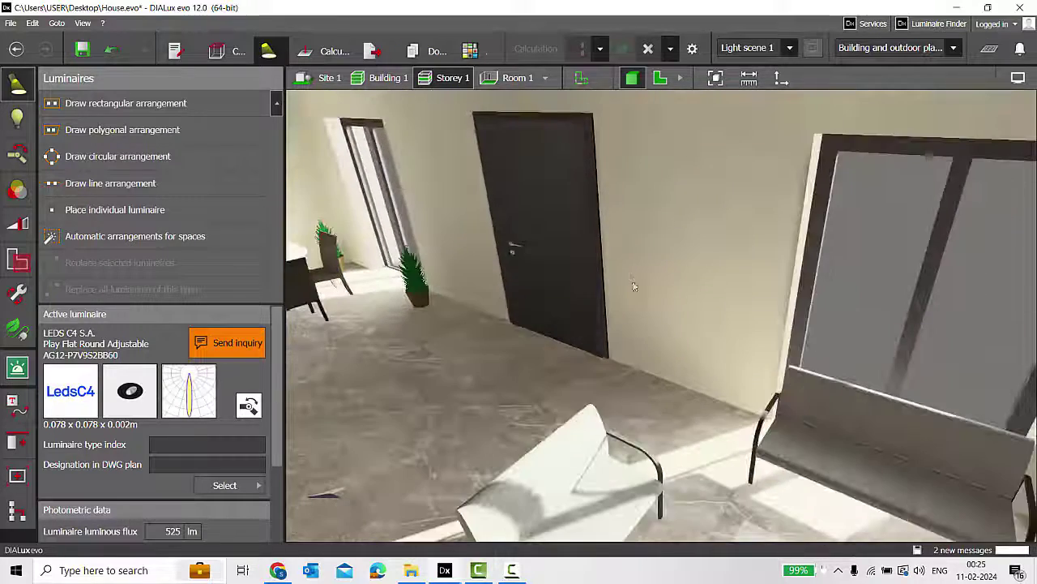
pyautogui.moveTo(355, 146)
pyautogui.mouseDown()
pyautogui.moveTo(470, 262)
pyautogui.moveTo(776, 394)
pyautogui.moveTo(782, 363)
pyautogui.mouseUp()
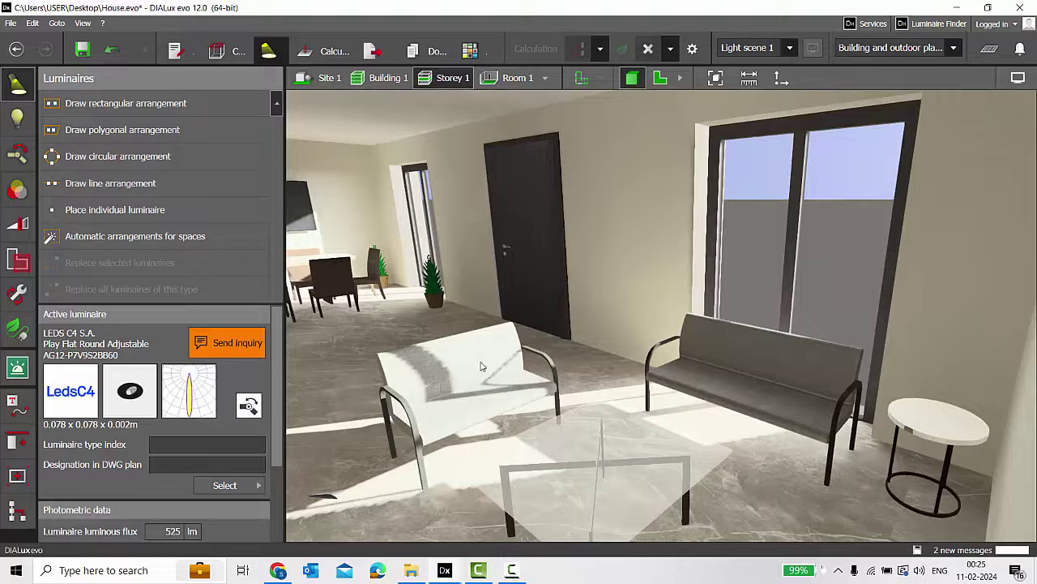
# - Select the round coffee table, Barcelona low table and CHAIR 04 to inspect them
pyautogui.click(951, 436)
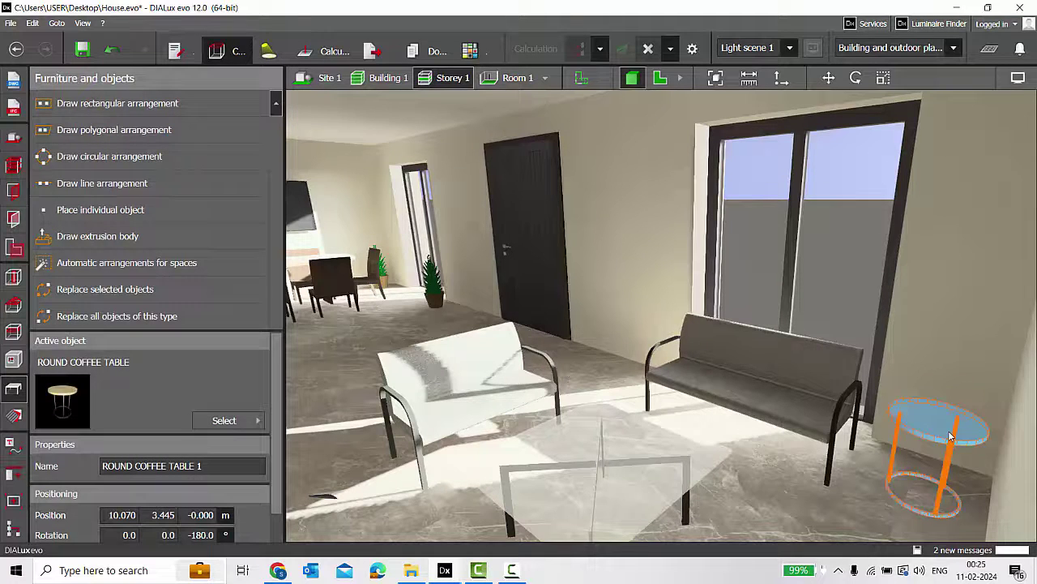
pyautogui.moveTo(951, 436)
pyautogui.mouseDown()
pyautogui.moveTo(938, 405)
pyautogui.moveTo(966, 402)
pyautogui.mouseUp()
pyautogui.click(834, 456)
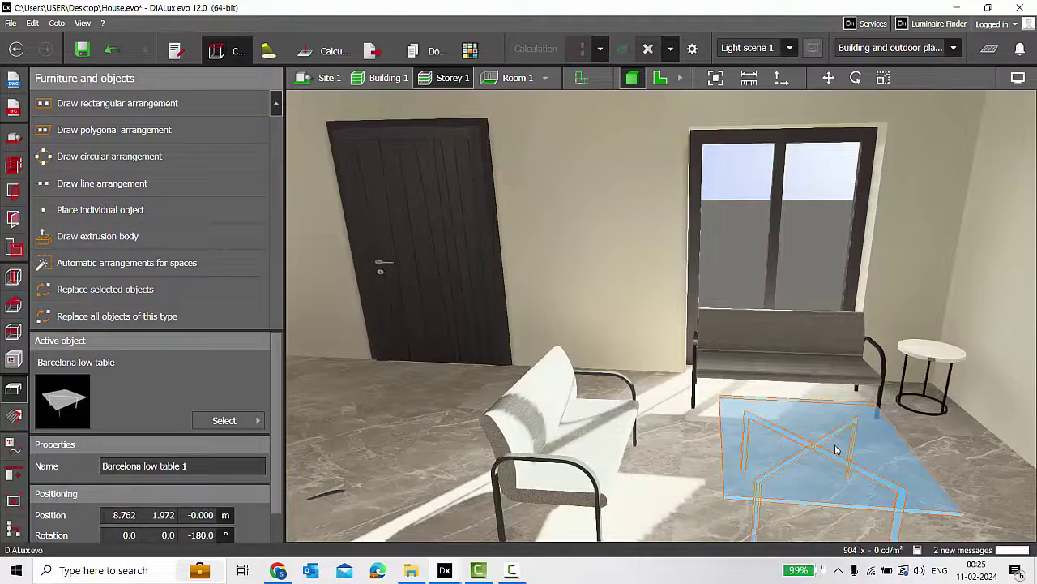
pyautogui.press('Escape')
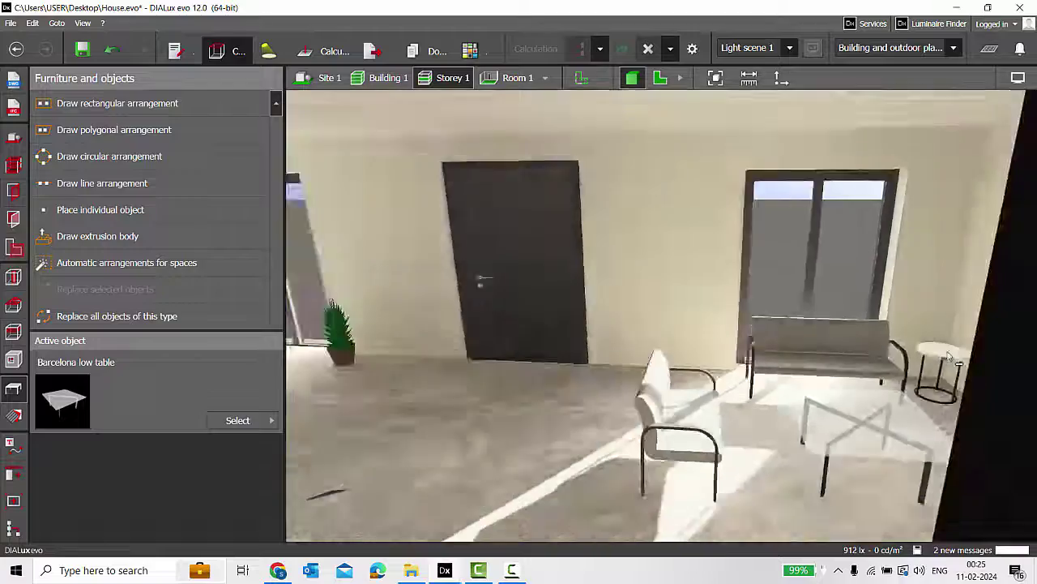
pyautogui.moveTo(533, 361)
pyautogui.mouseDown()
pyautogui.moveTo(475, 348)
pyautogui.moveTo(541, 350)
pyautogui.moveTo(502, 348)
pyautogui.mouseUp()
pyautogui.click(501, 348)
# - Orbit and zoom the 3D view onto the dining table and TV wall
pyautogui.moveTo(696, 379)
pyautogui.mouseDown()
pyautogui.moveTo(875, 375)
pyautogui.moveTo(817, 337)
pyautogui.mouseUp()
pyautogui.moveTo(394, 297); pyautogui.dragTo(634, 348)
pyautogui.scroll(-3, 635, 348)
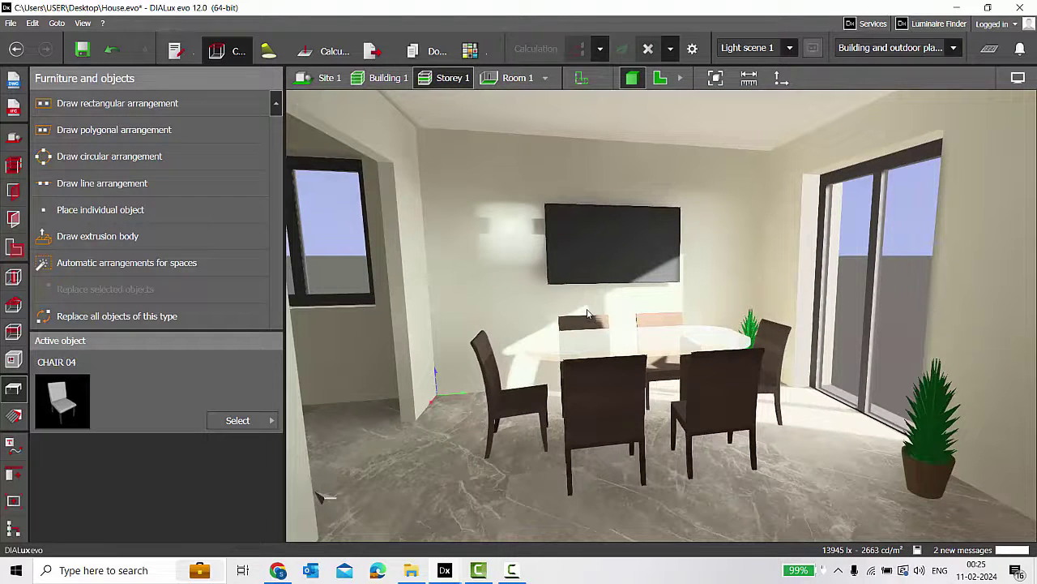
# - Open the Raytracer export panel and view the earlier Storey 1 dining-room render full-screen
pyautogui.click(372, 58)
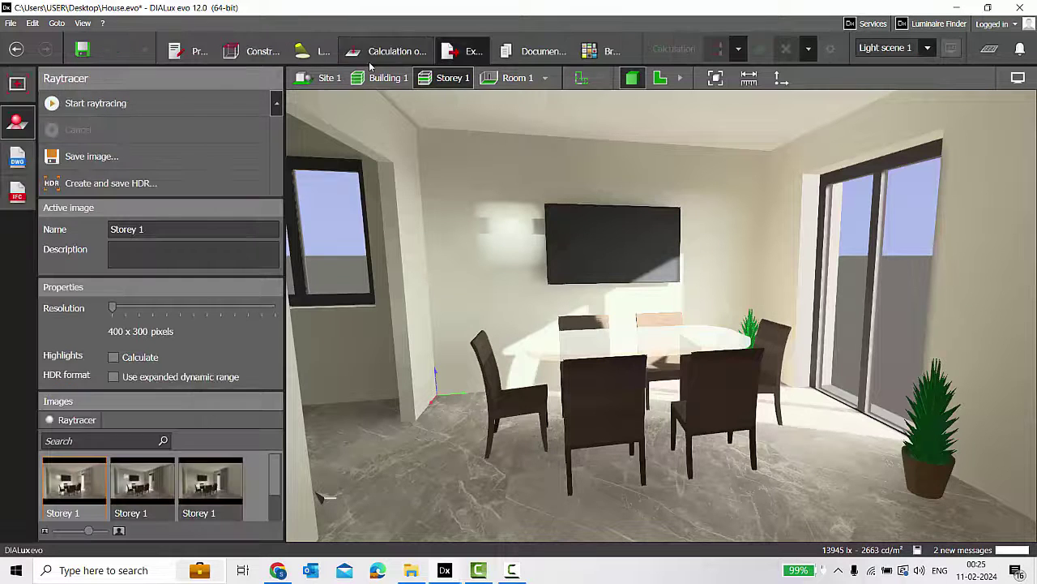
pyautogui.doubleClick(74, 482)
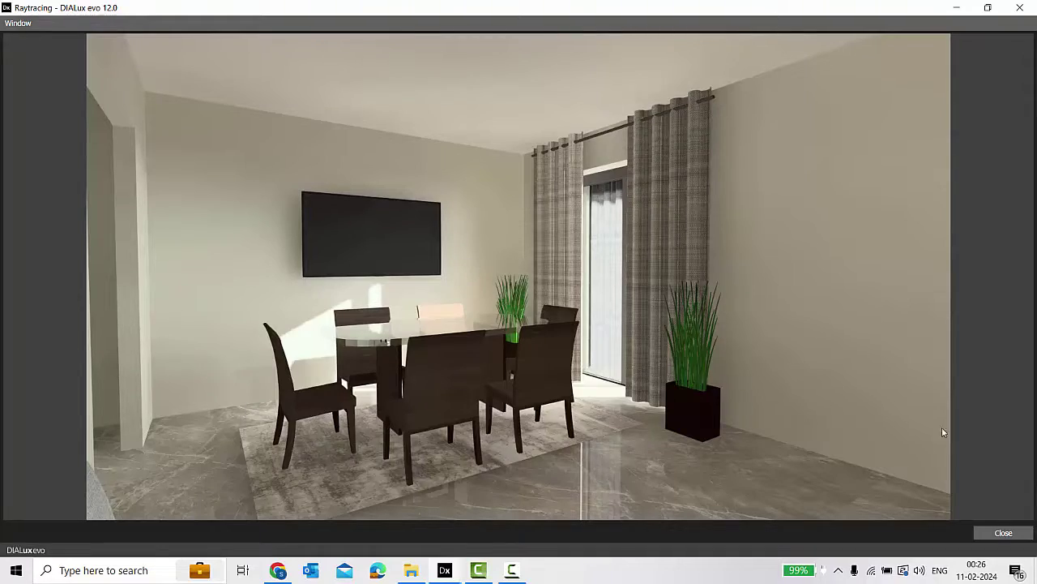
pyautogui.press('Escape')
# - Orbit the 3D view to look down on the dining table and TV wall
pyautogui.moveTo(698, 421)
pyautogui.mouseDown()
pyautogui.moveTo(1032, 413)
pyautogui.moveTo(1014, 431)
pyautogui.moveTo(578, 319)
pyautogui.moveTo(708, 379)
pyautogui.moveTo(806, 377)
pyautogui.moveTo(748, 382)
pyautogui.moveTo(660, 350)
pyautogui.moveTo(660, 332)
pyautogui.moveTo(627, 359)
pyautogui.moveTo(576, 291)
pyautogui.mouseUp()
pyautogui.scroll(5, 570, 286)
pyautogui.scroll(-5, 623, 283)
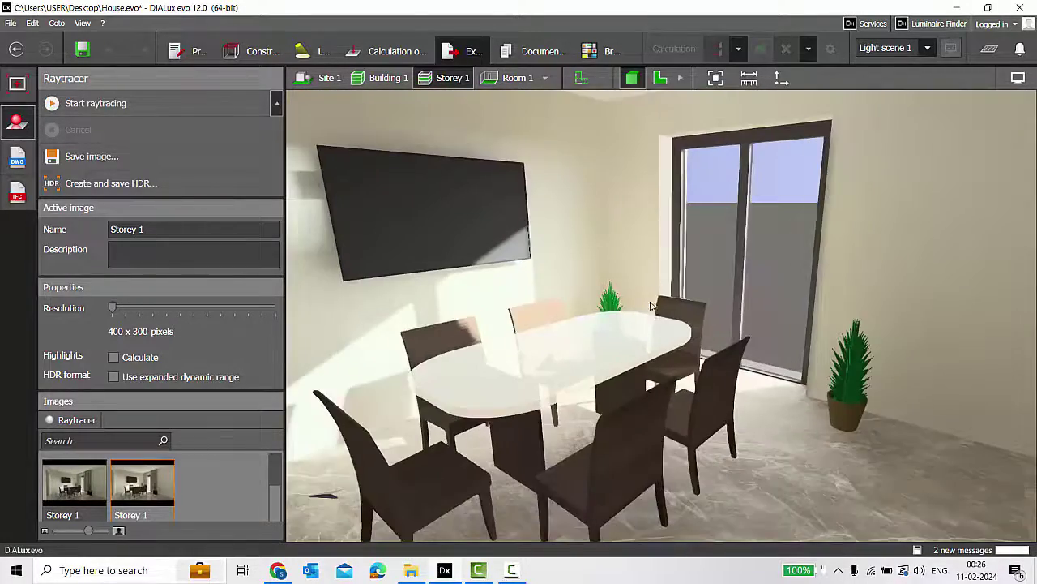
pyautogui.moveTo(651, 312)
pyautogui.mouseDown()
pyautogui.moveTo(580, 324)
pyautogui.moveTo(530, 254)
pyautogui.moveTo(772, 293)
pyautogui.mouseUp()
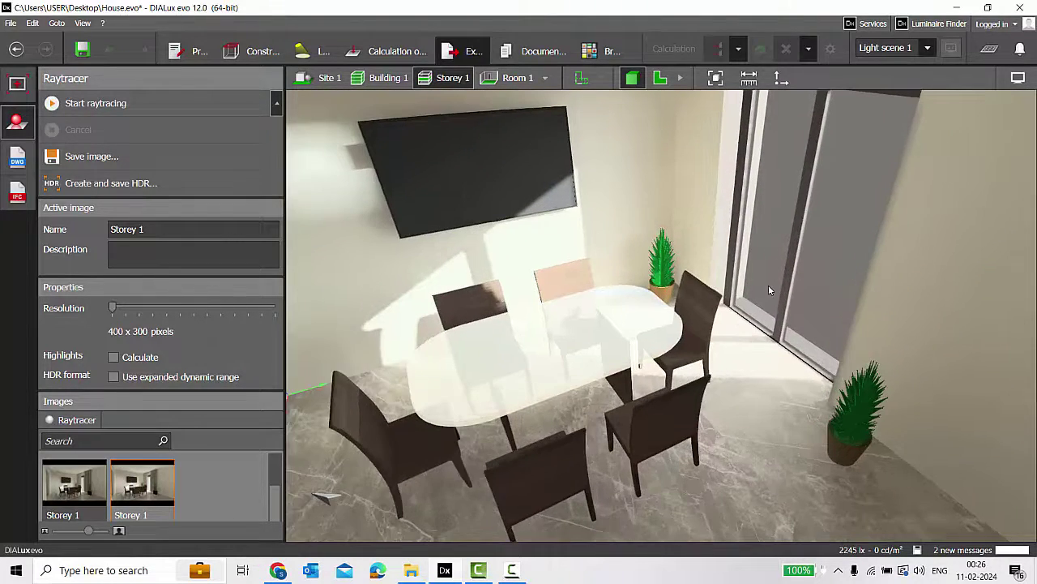
pyautogui.moveTo(770, 290)
pyautogui.mouseDown()
pyautogui.moveTo(875, 354)
pyautogui.moveTo(737, 361)
pyautogui.mouseUp()
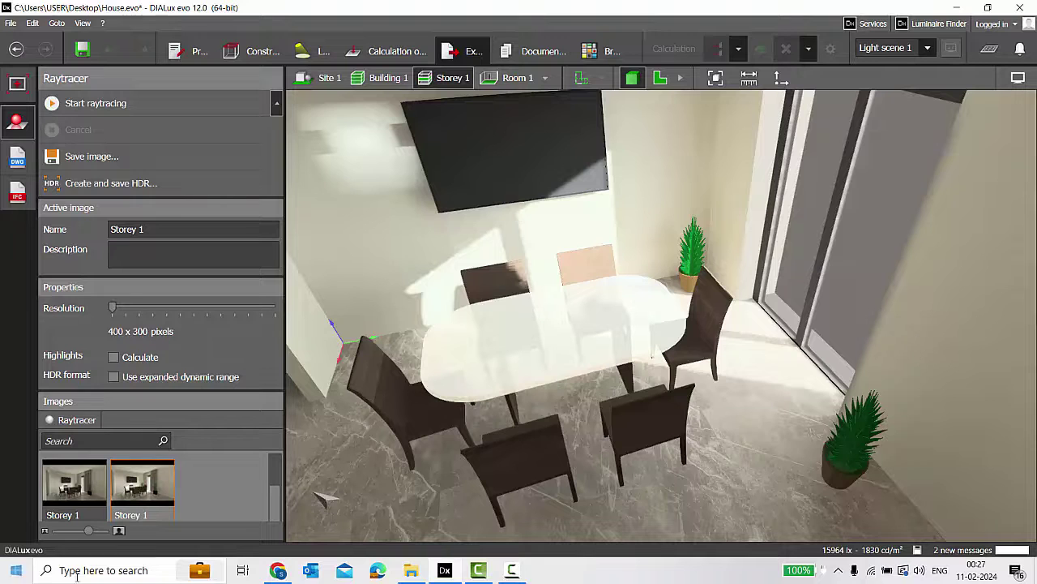
# - In Chrome's shop tab, go to the site's Contact Us page
pyautogui.click(277, 570)
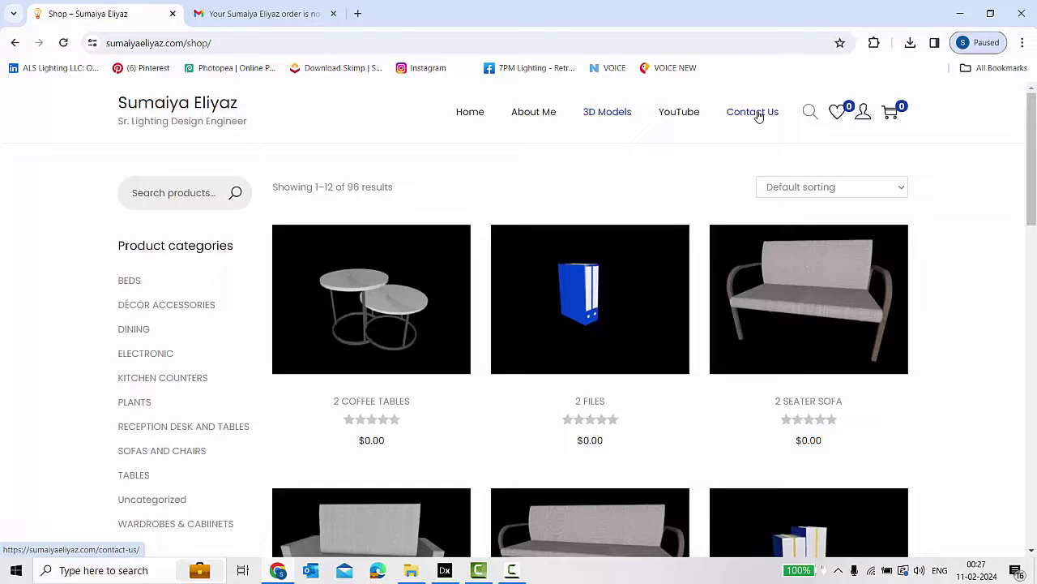
pyautogui.click(97, 14)
pyautogui.click(752, 111)
pyautogui.moveTo(1030, 185); pyautogui.dragTo(1033, 350)
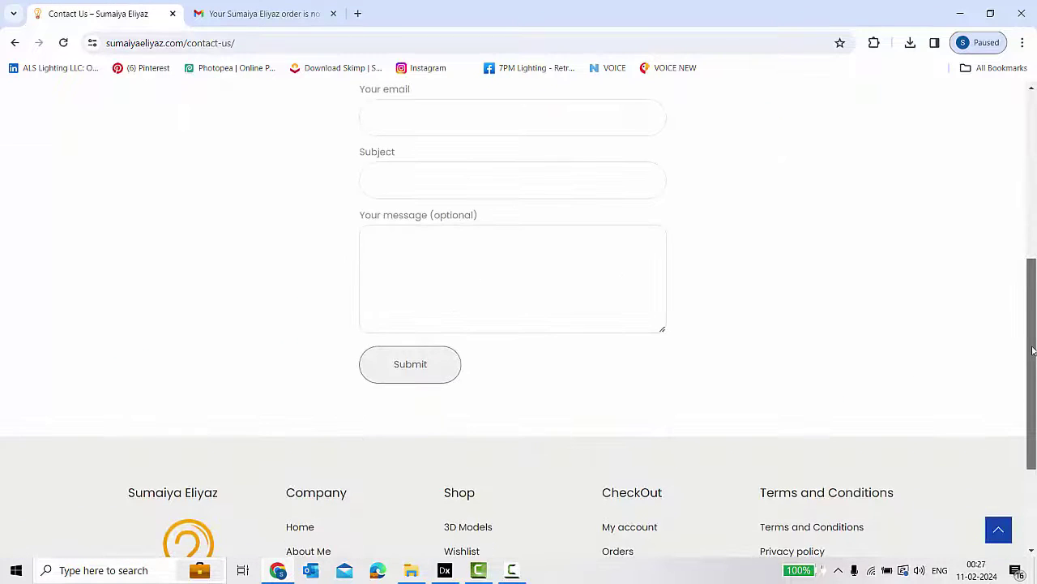
# - Look over the name, email, subject and message form, ending back at the top
pyautogui.click(548, 257)
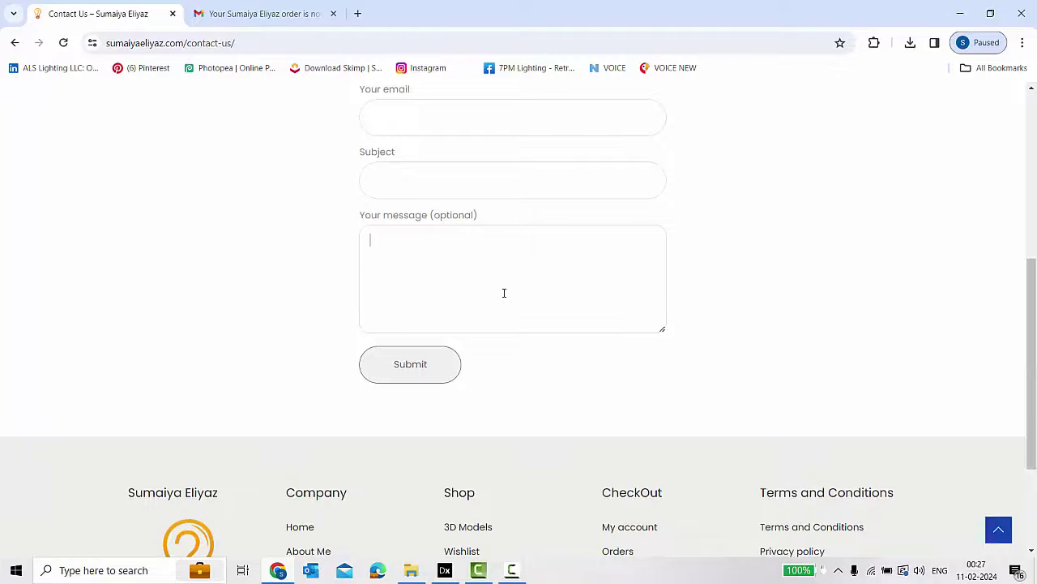
pyautogui.scroll(-1, 497, 297)
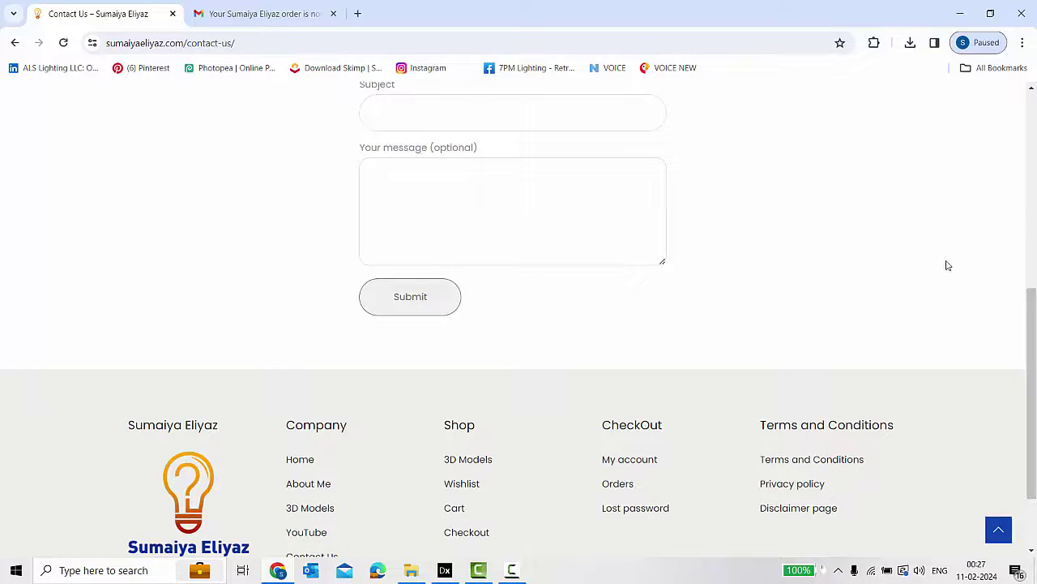
pyautogui.scroll(3, 1034, 254)
pyautogui.moveTo(1035, 254)
pyautogui.mouseDown()
pyautogui.moveTo(1034, 217)
pyautogui.moveTo(1032, 260)
pyautogui.mouseUp()
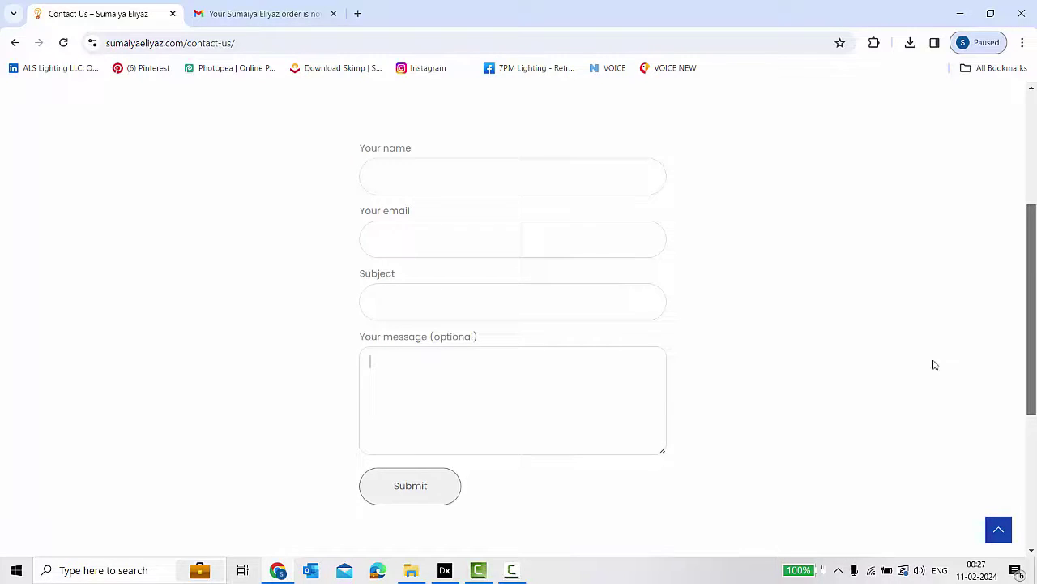
pyautogui.moveTo(1033, 268); pyautogui.dragTo(1034, 113)
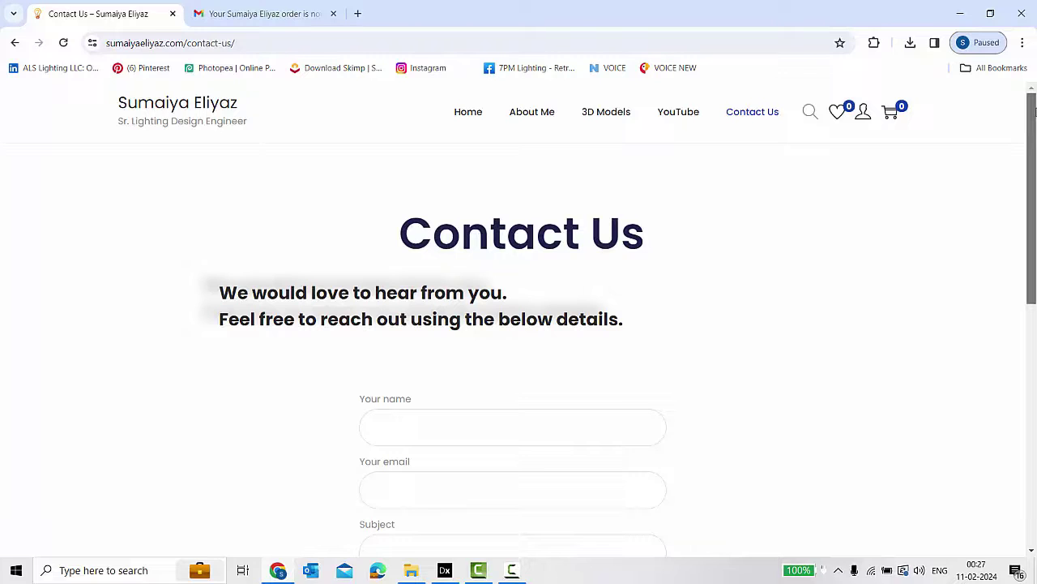
# - Scroll through the YouTube page's DIALux tutorial videos, then return to the 96-model 3D shop listing
pyautogui.click(691, 115)
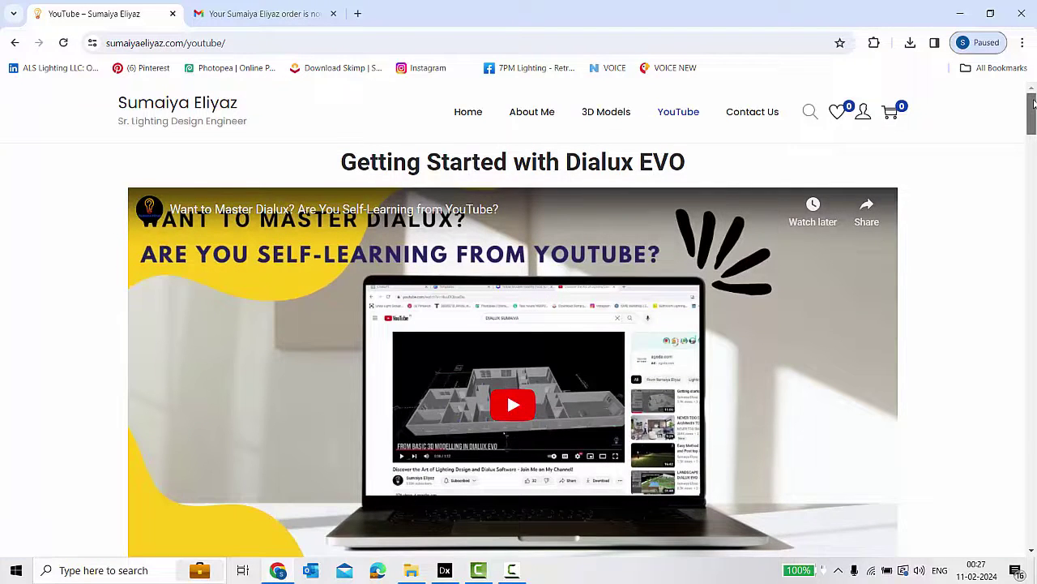
pyautogui.moveTo(1034, 103); pyautogui.dragTo(1033, 142)
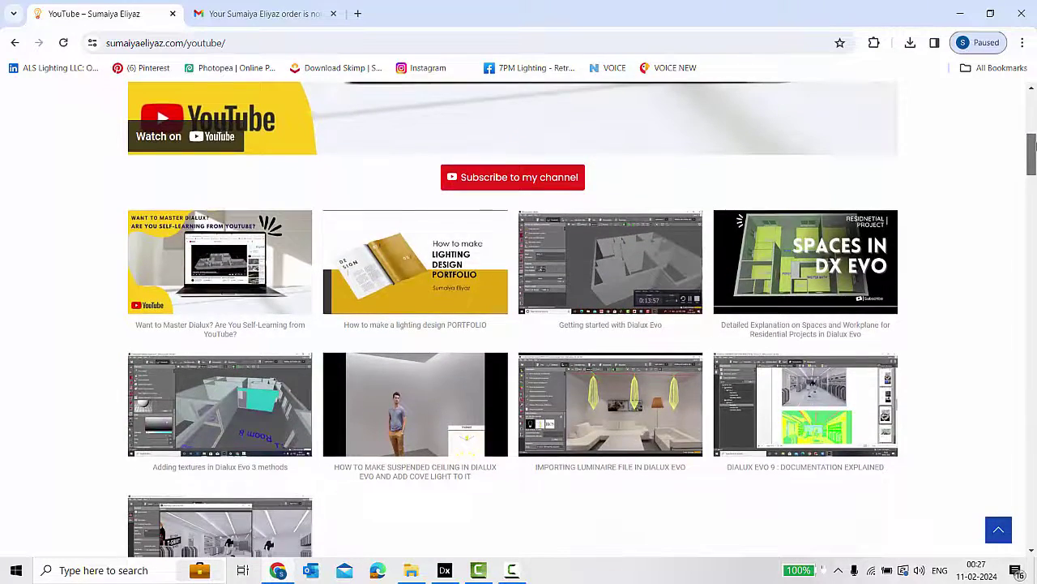
pyautogui.moveTo(1034, 141); pyautogui.dragTo(1034, 202)
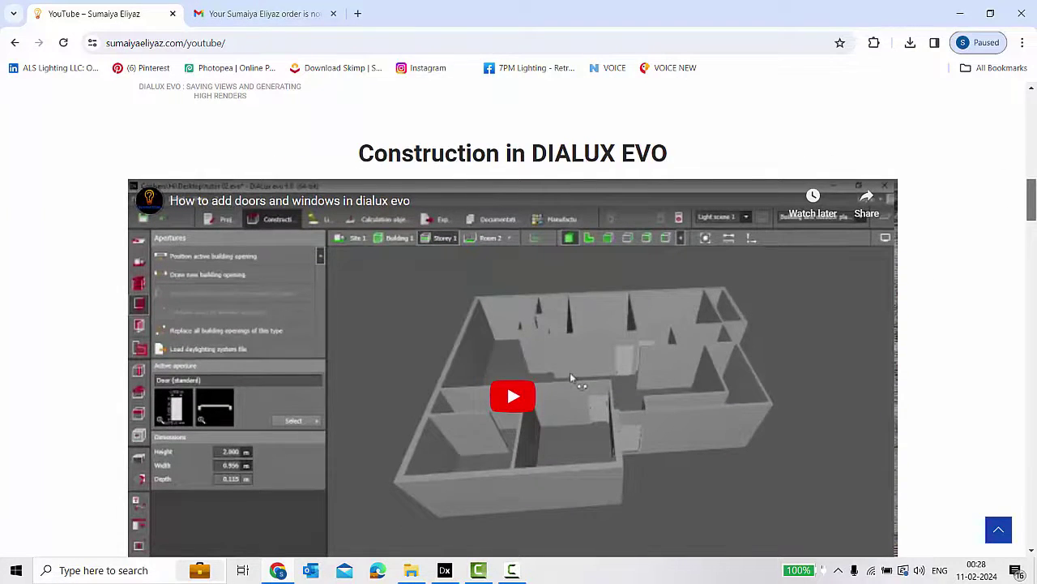
pyautogui.scroll(-5, 570, 377)
pyautogui.scroll(-3, 633, 270)
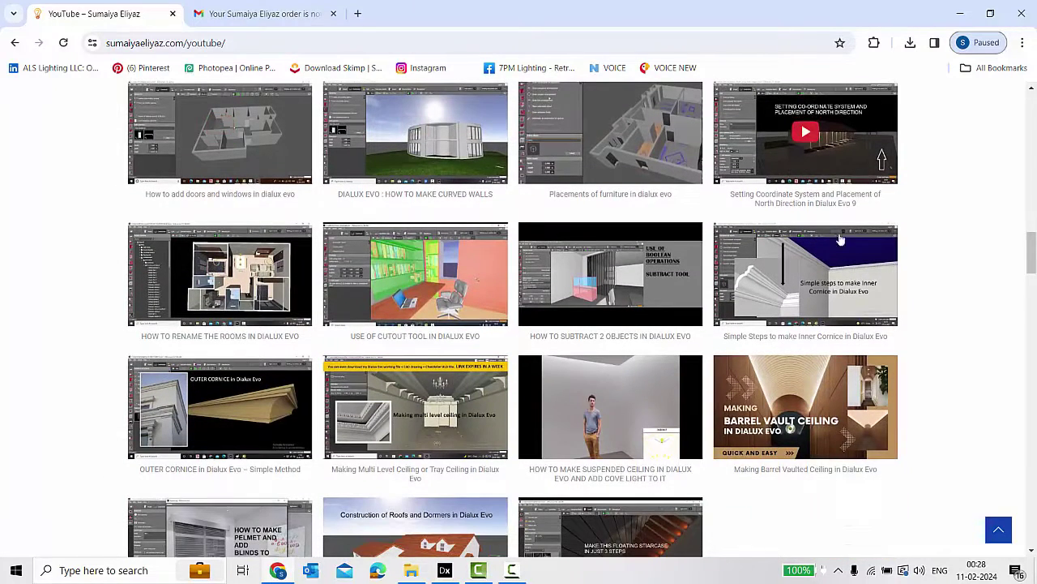
pyautogui.scroll(1, 312, 277)
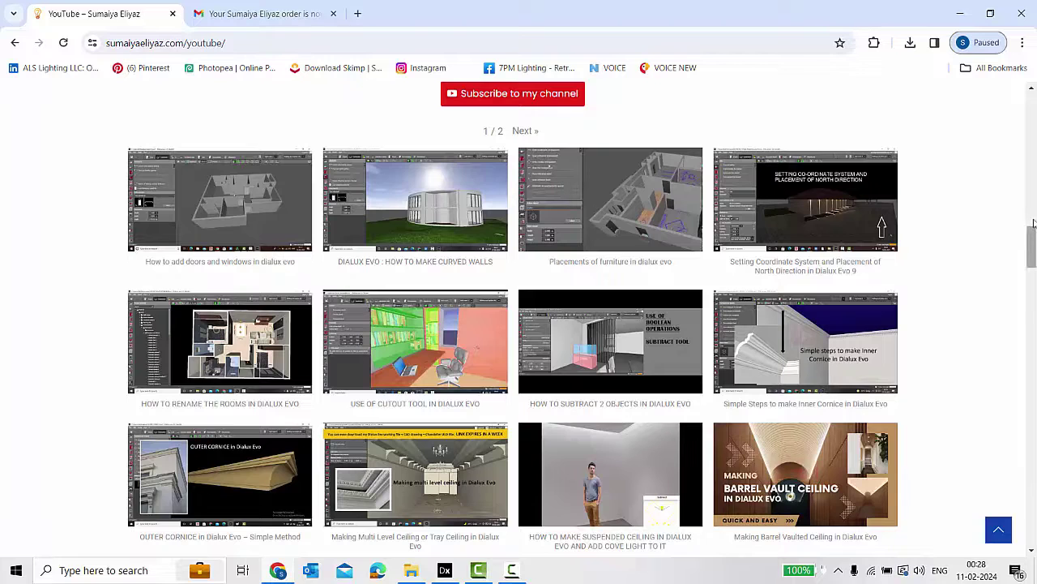
pyautogui.moveTo(1033, 231)
pyautogui.mouseDown()
pyautogui.moveTo(1033, 491)
pyautogui.moveTo(1034, 168)
pyautogui.mouseUp()
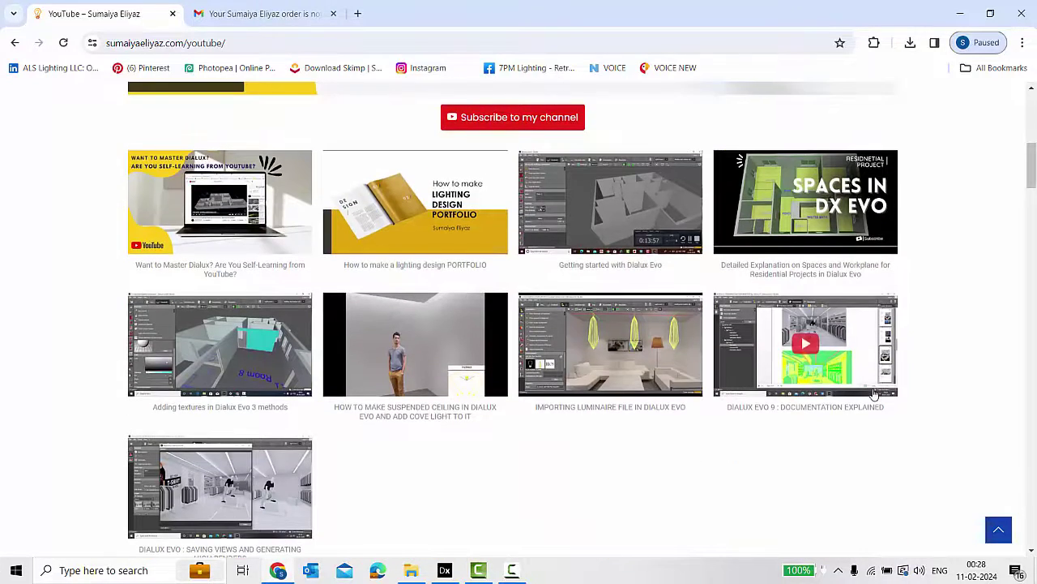
pyautogui.click(624, 120)
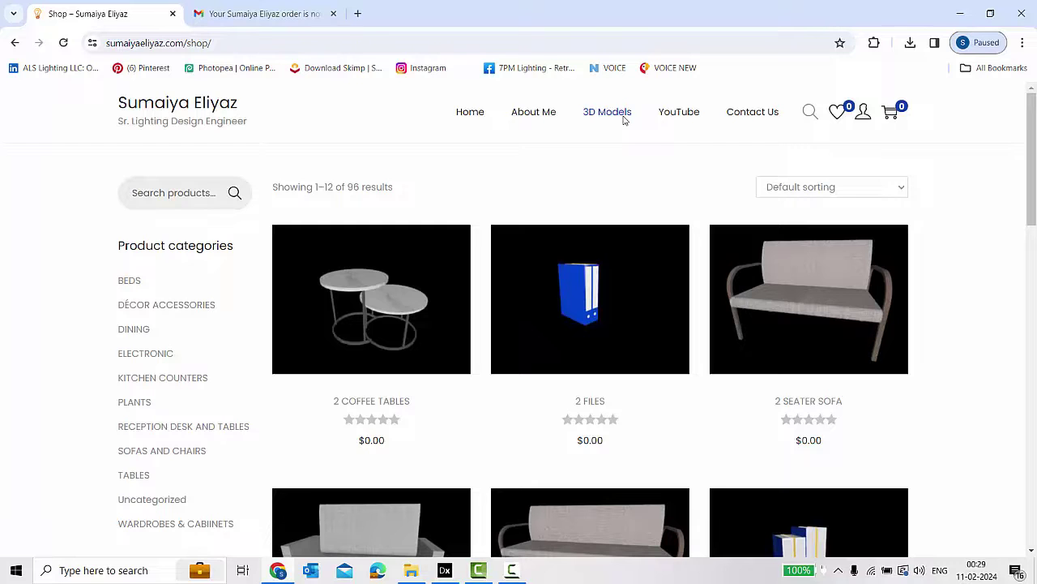
# - Scroll the shop page, view the Terms and Conditions and Disclaimer pages, then return Home
pyautogui.scroll(-1, 625, 120)
pyautogui.scroll(-5, 625, 243)
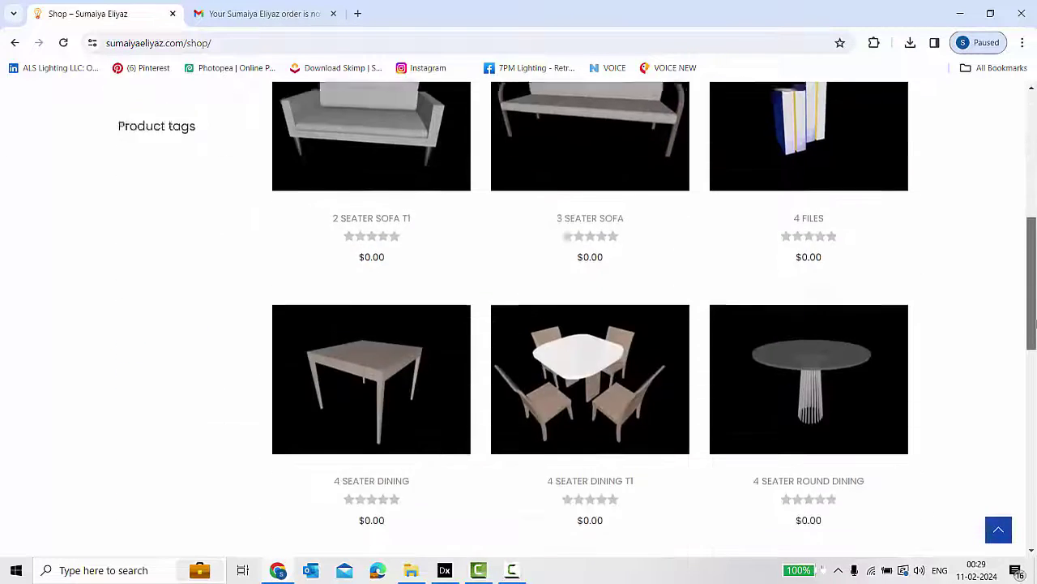
pyautogui.moveTo(1035, 325); pyautogui.dragTo(1035, 516)
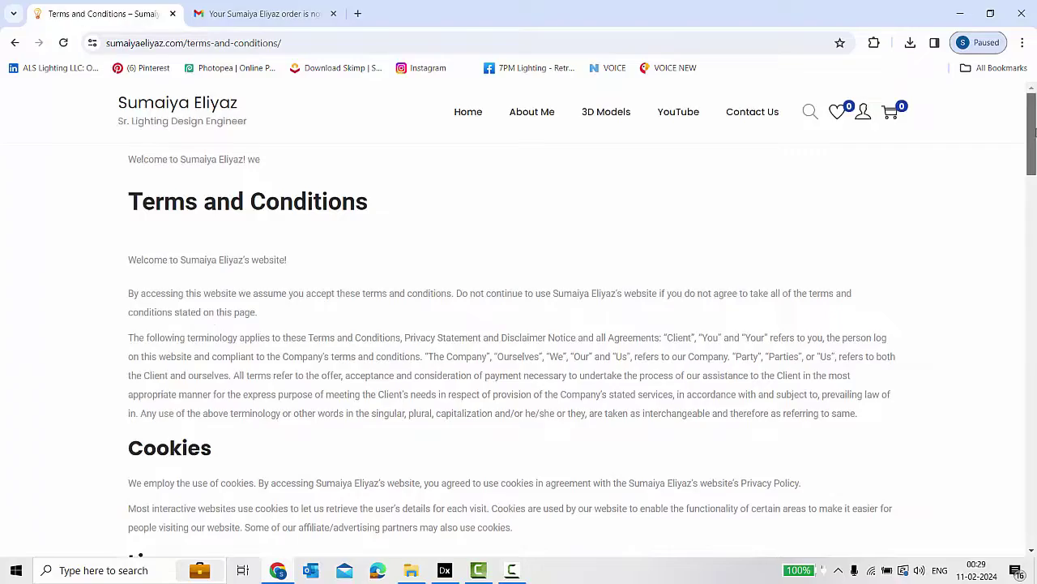
pyautogui.moveTo(1034, 132); pyautogui.dragTo(1034, 437)
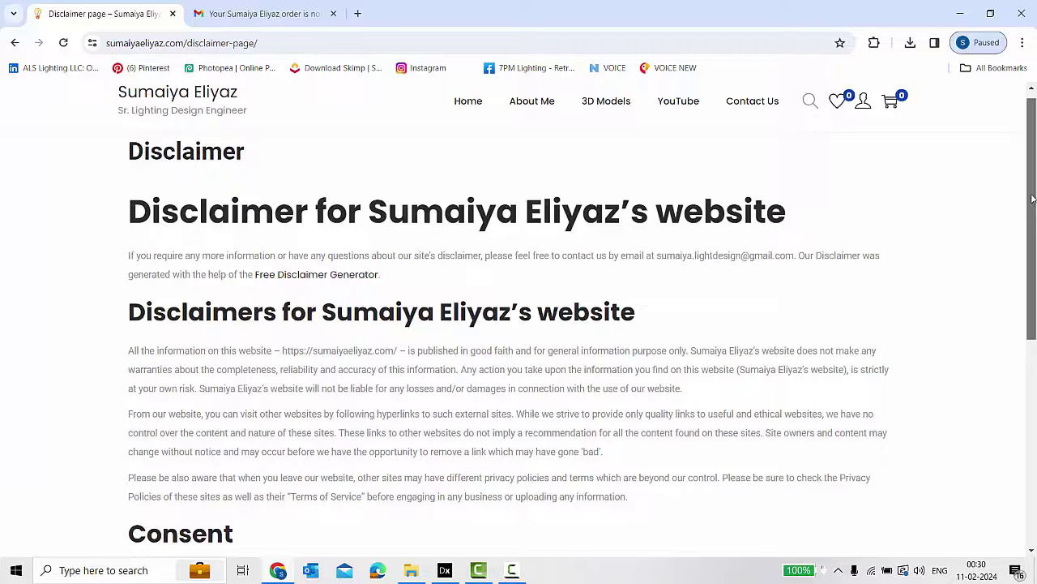
pyautogui.click(468, 103)
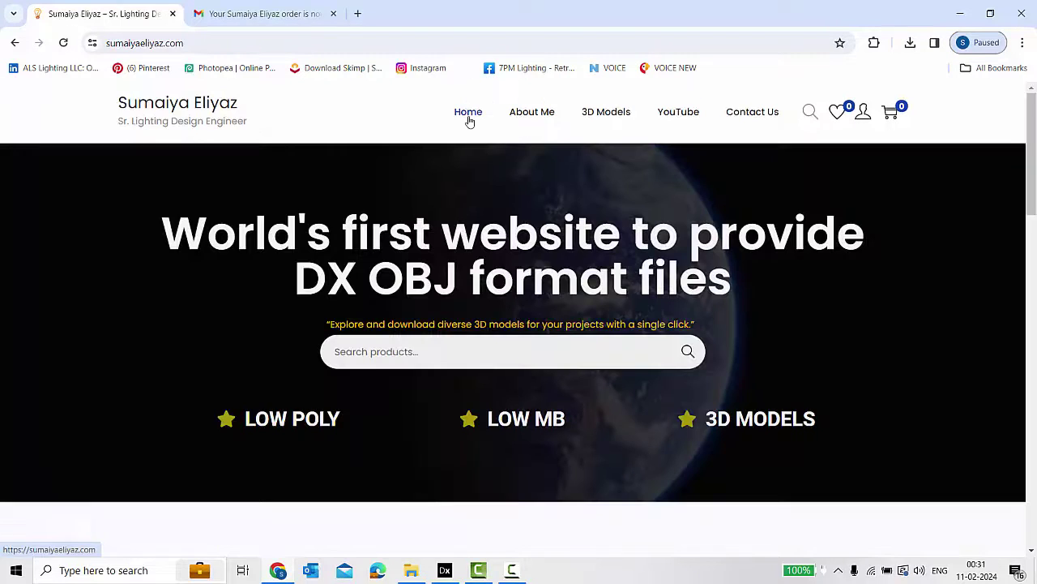